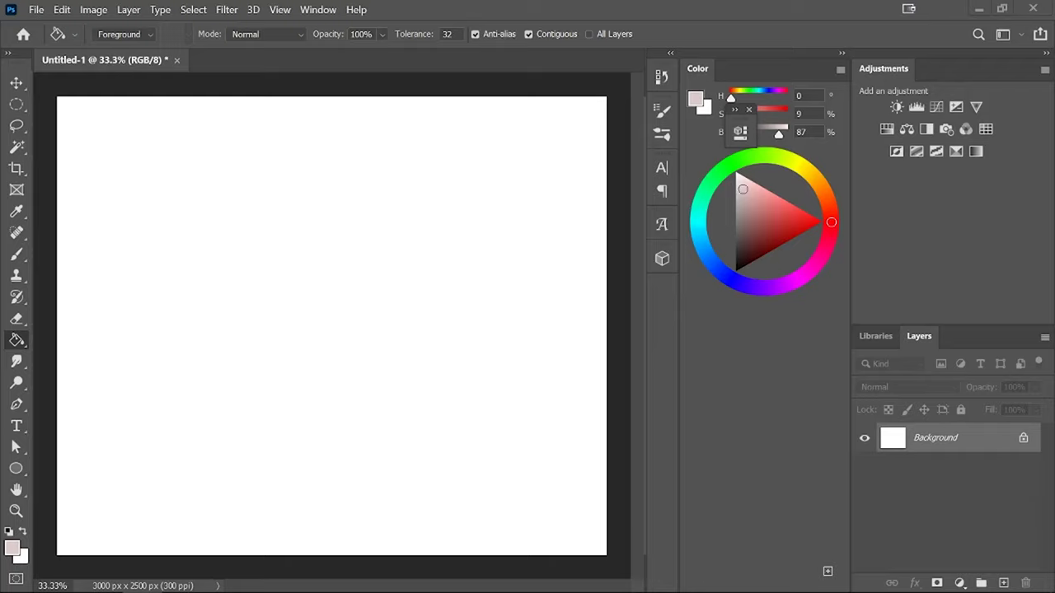
# Reset the colours to default black and white and add an empty Layer 1 above the Background
pyautogui.click(7, 534)
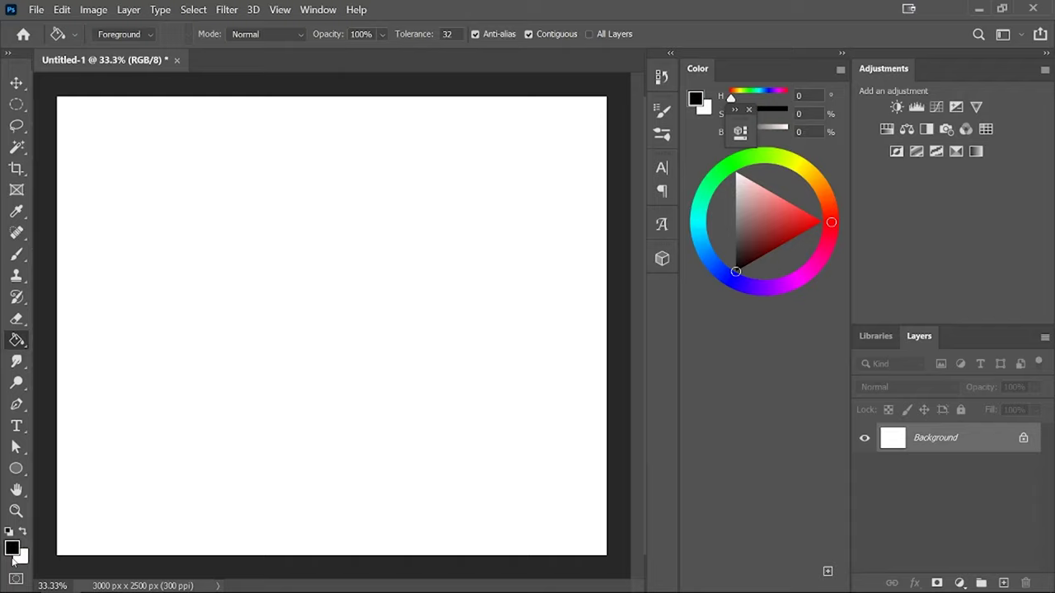
pyautogui.click(1002, 584)
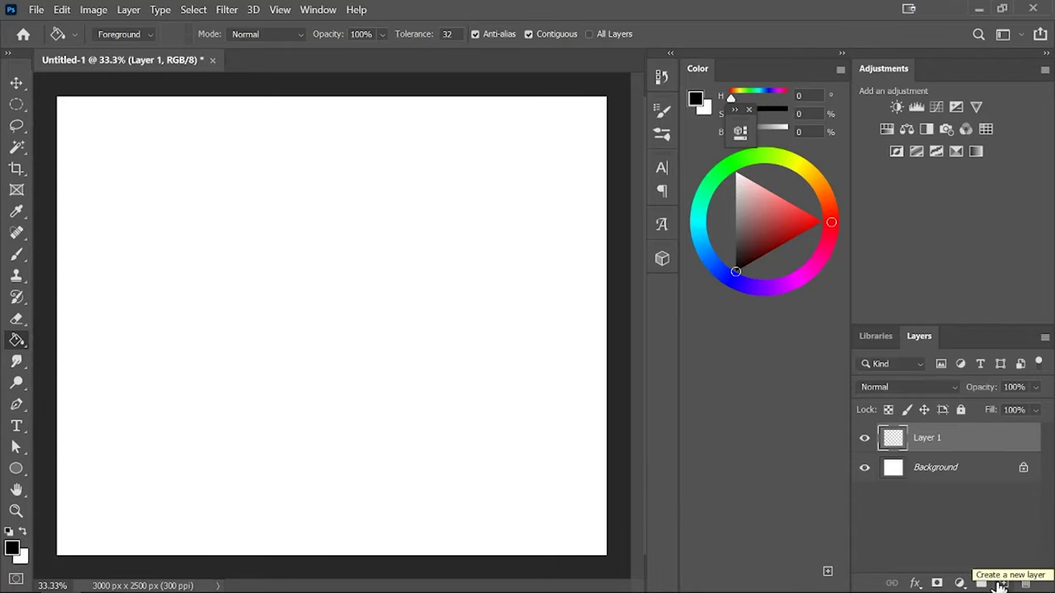
# Brush-sketch a circle, the letters TH and a surrounding box on Layer 1, then delete that layer
pyautogui.click(16, 255)
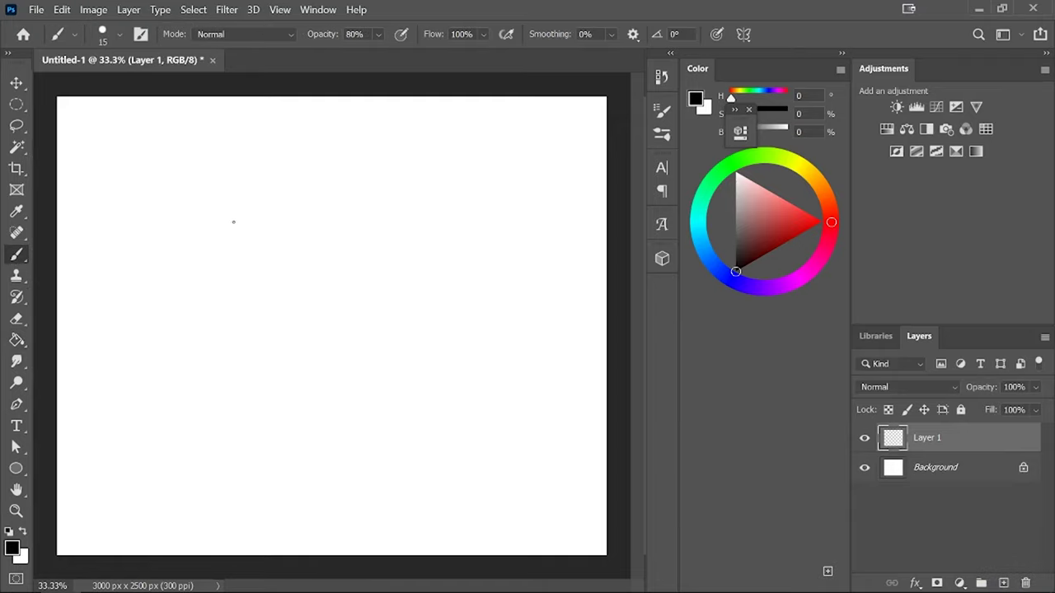
pyautogui.moveTo(237, 204)
pyautogui.mouseDown()
pyautogui.moveTo(279, 190)
pyautogui.moveTo(376, 206)
pyautogui.moveTo(435, 281)
pyautogui.moveTo(430, 347)
pyautogui.moveTo(375, 408)
pyautogui.moveTo(298, 428)
pyautogui.moveTo(220, 397)
pyautogui.moveTo(191, 339)
pyautogui.moveTo(203, 257)
pyautogui.moveTo(235, 212)
pyautogui.moveTo(314, 188)
pyautogui.mouseUp()
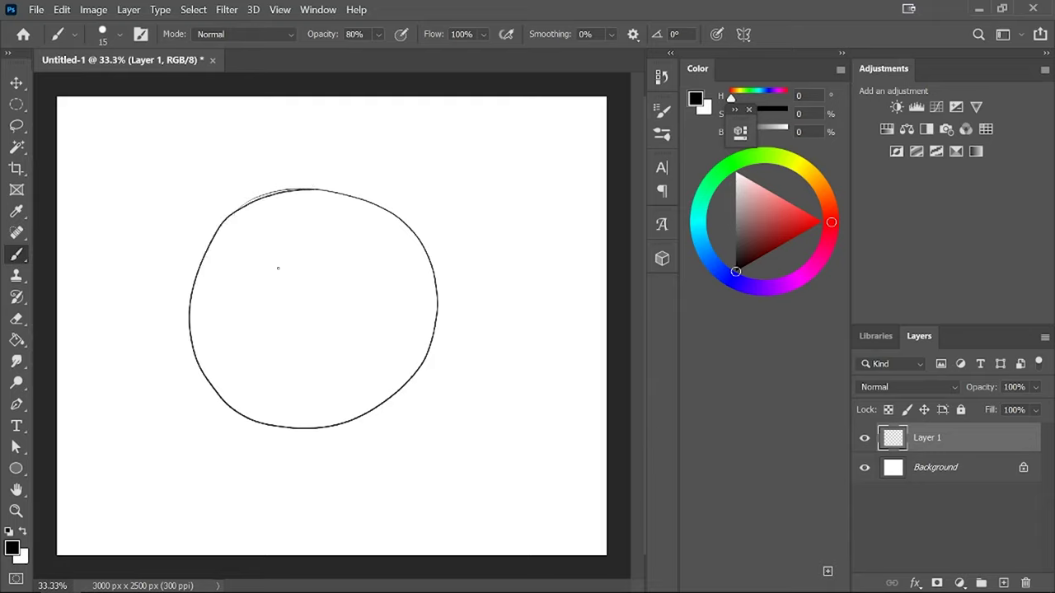
pyautogui.moveTo(278, 269)
pyautogui.mouseDown()
pyautogui.moveTo(322, 267)
pyautogui.moveTo(293, 309)
pyautogui.moveTo(292, 359)
pyautogui.mouseUp()
pyautogui.moveTo(293, 321)
pyautogui.mouseDown()
pyautogui.moveTo(326, 318)
pyautogui.moveTo(327, 295)
pyautogui.moveTo(330, 350)
pyautogui.mouseUp()
pyautogui.moveTo(161, 206); pyautogui.dragTo(169, 373)
pyautogui.moveTo(167, 180)
pyautogui.mouseDown()
pyautogui.moveTo(463, 186)
pyautogui.moveTo(355, 470)
pyautogui.moveTo(171, 352)
pyautogui.mouseUp()
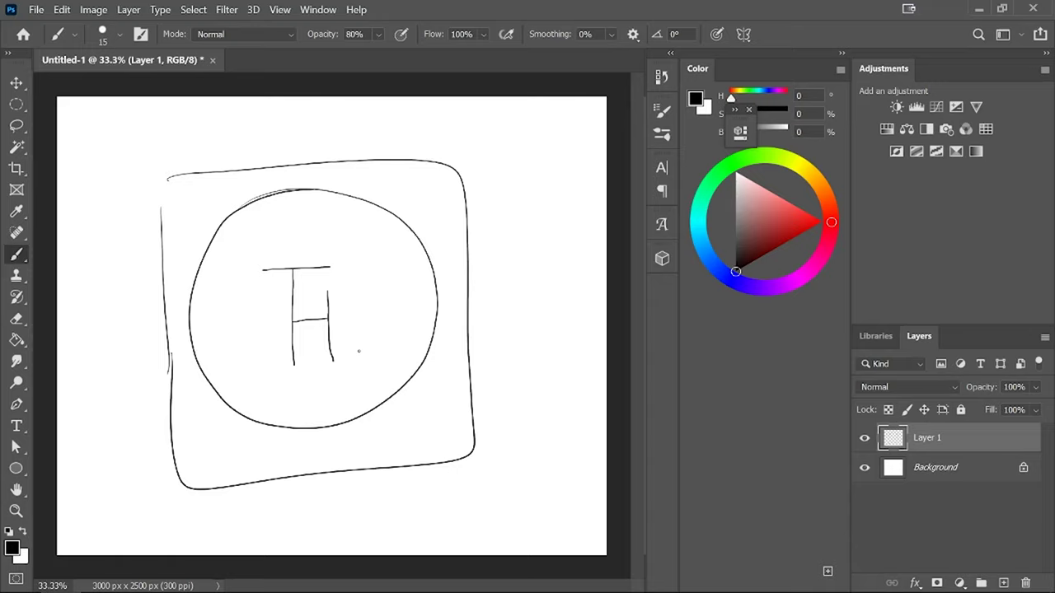
pyautogui.moveTo(981, 445); pyautogui.dragTo(1023, 582)
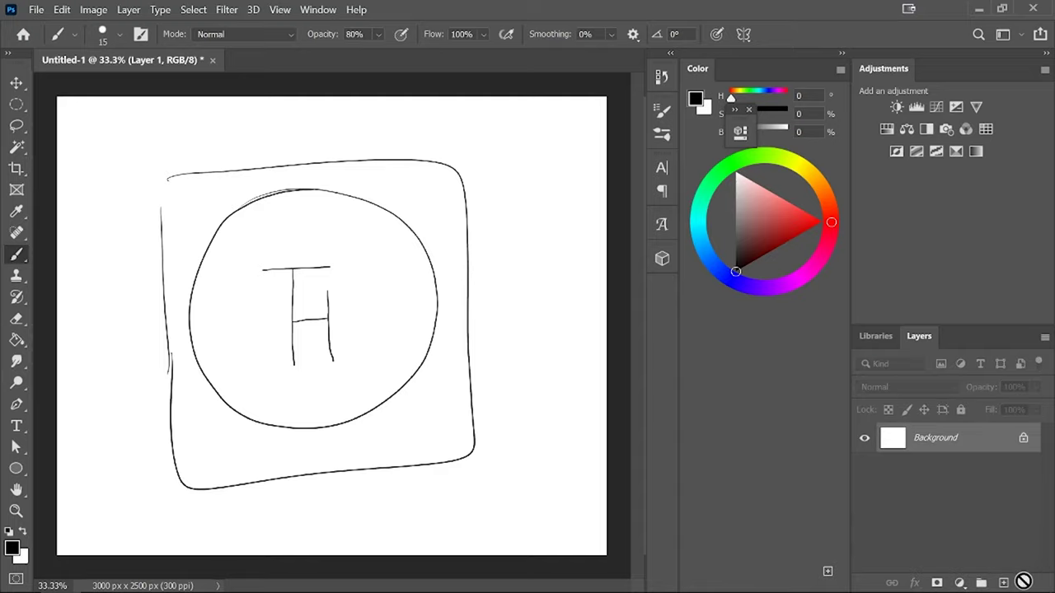
# Add a new layer and set the foreground colour to light pink #ecdada
pyautogui.click(1003, 583)
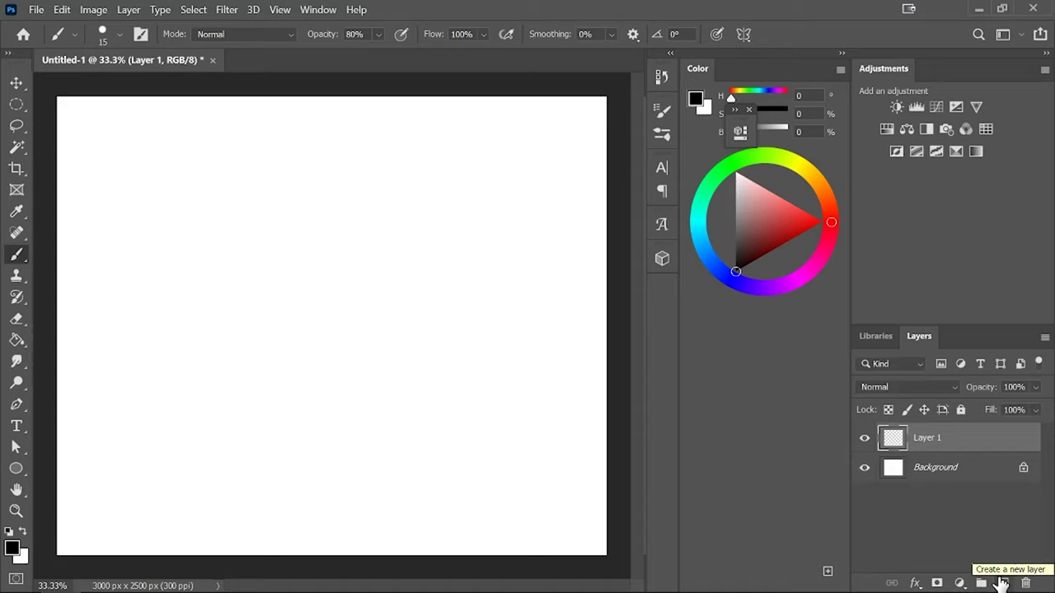
pyautogui.click(12, 548)
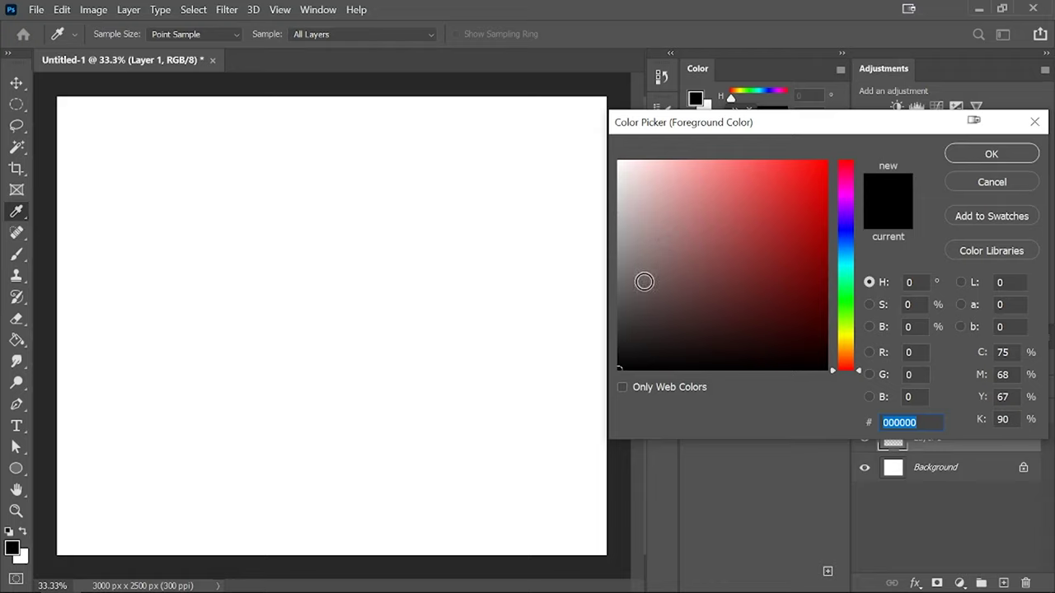
pyautogui.click(637, 200)
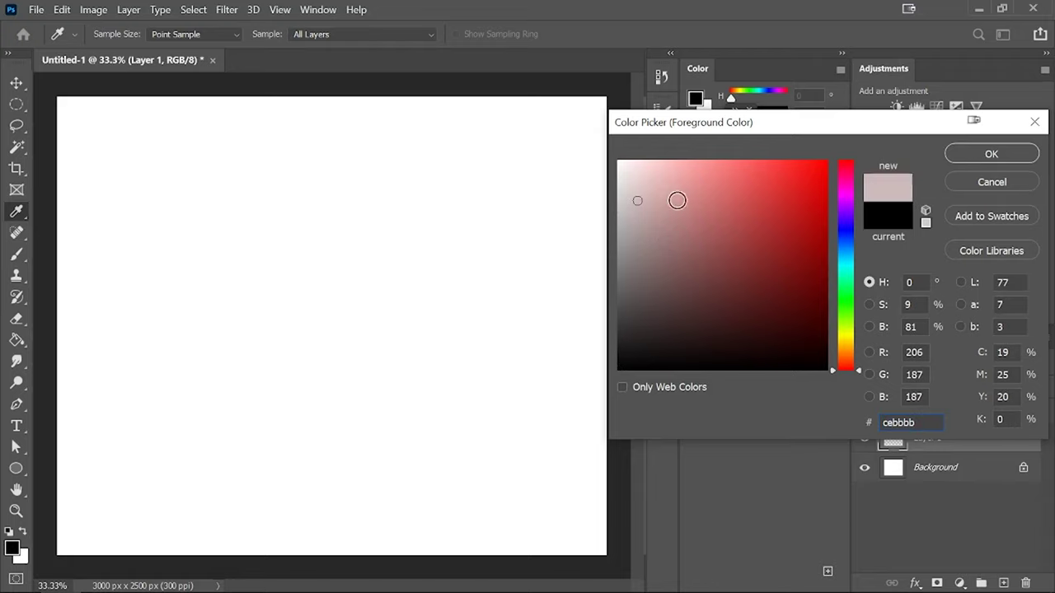
pyautogui.click(633, 176)
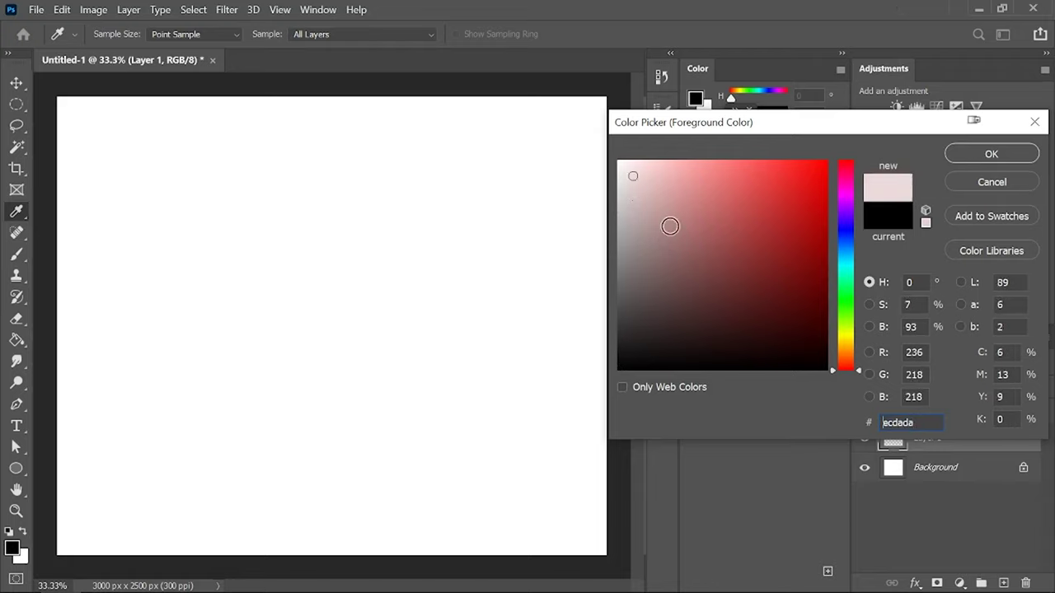
pyautogui.click(992, 155)
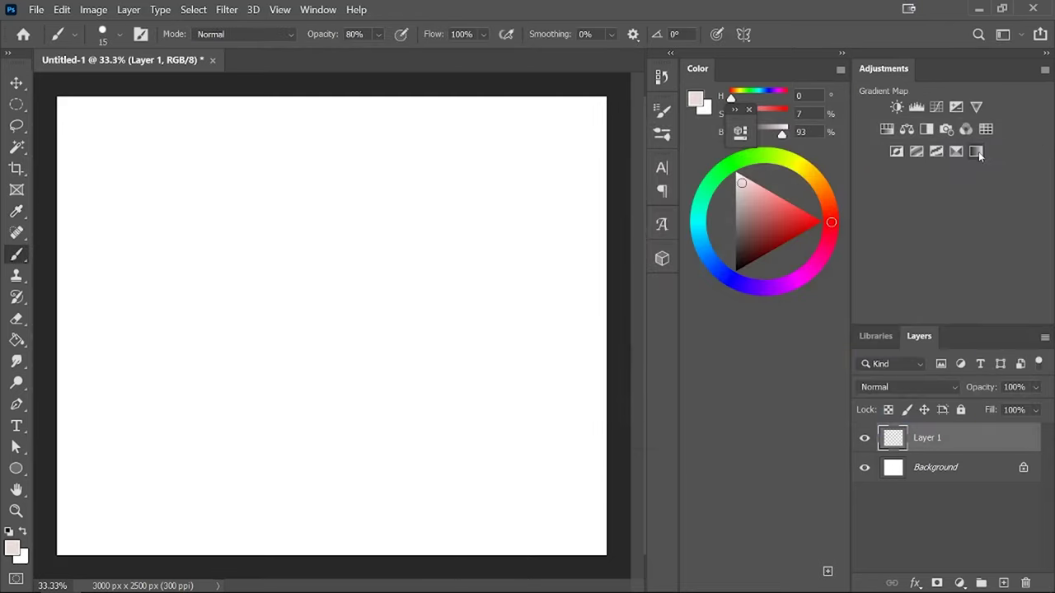
# Draw a large pale pink circle with the Ellipse tool
pyautogui.click(16, 468)
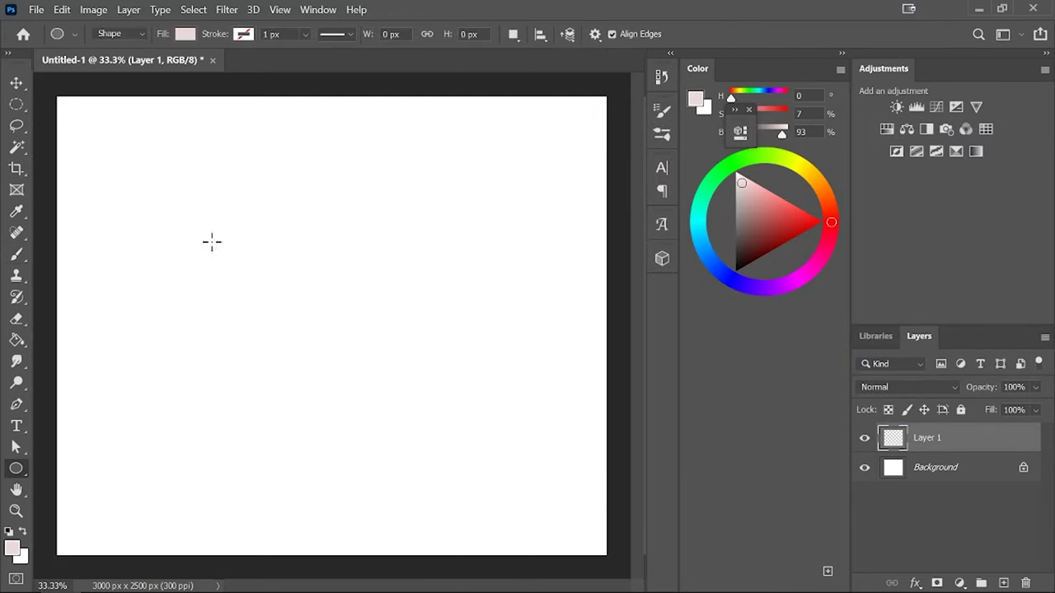
pyautogui.moveTo(192, 201); pyautogui.dragTo(491, 502)
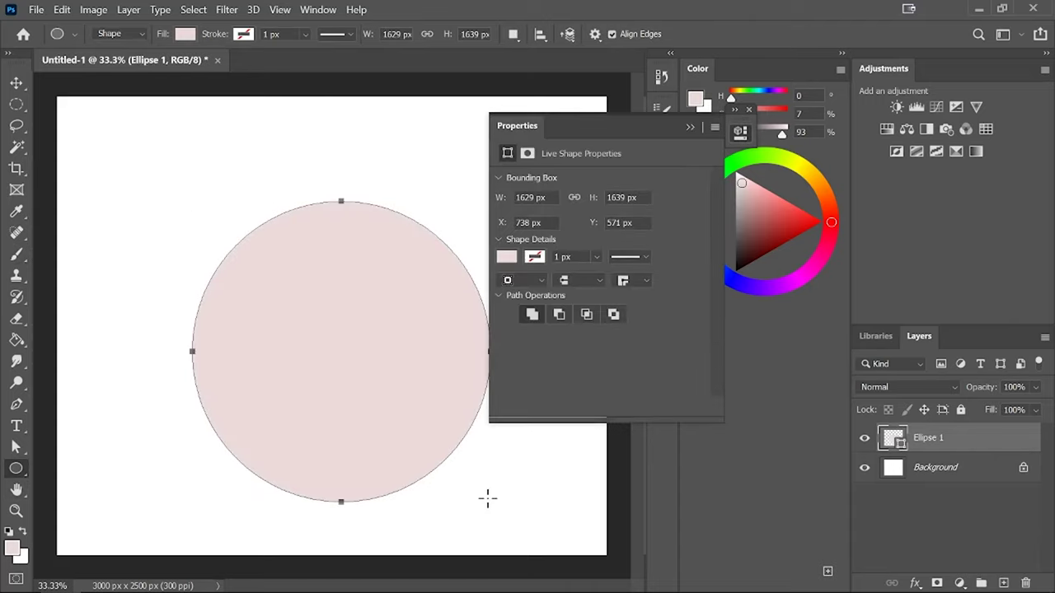
pyautogui.click(688, 126)
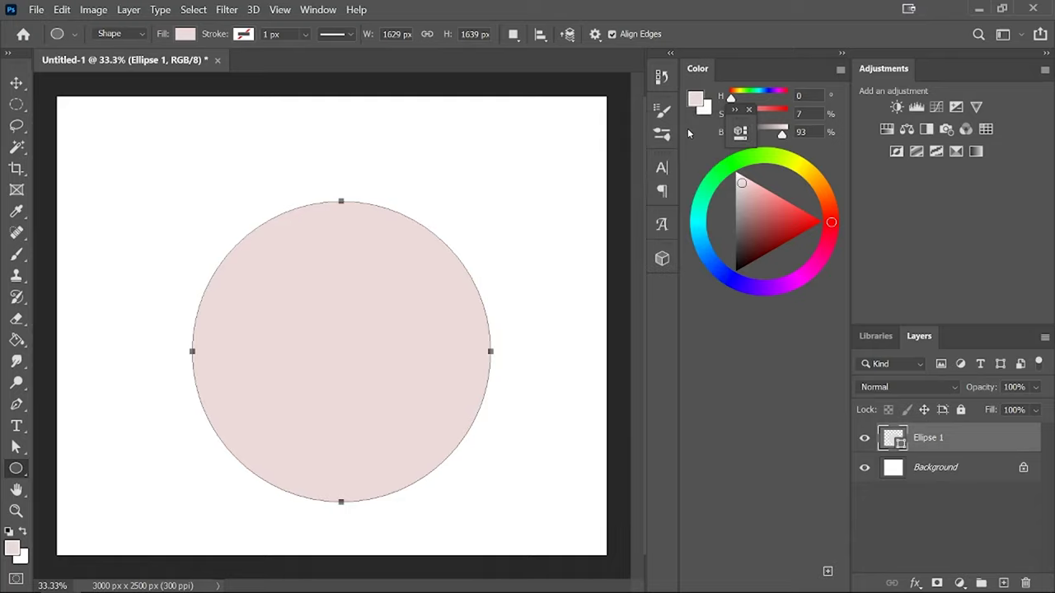
pyautogui.click(15, 83)
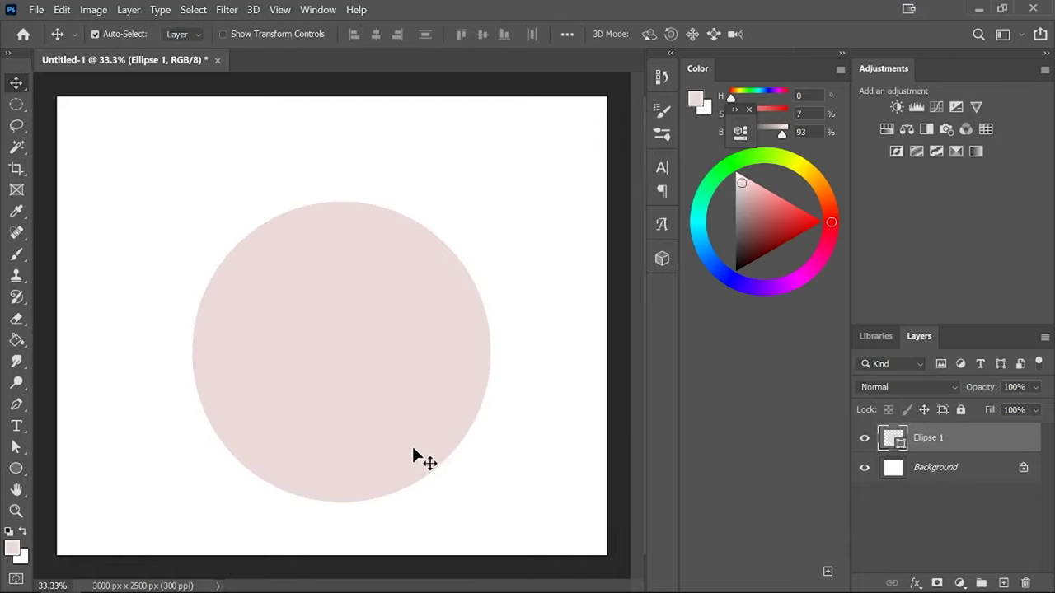
# Nudge the pink circle up and left, reset colours to black and white, and rasterize Ellipse 1
pyautogui.moveTo(413, 450); pyautogui.dragTo(407, 410)
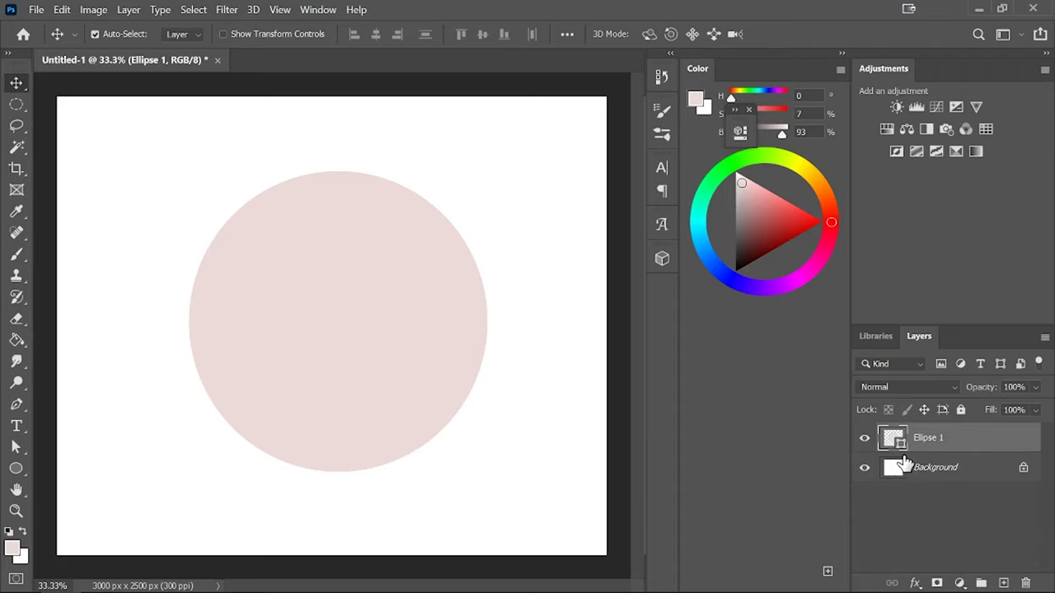
pyautogui.click(8, 533)
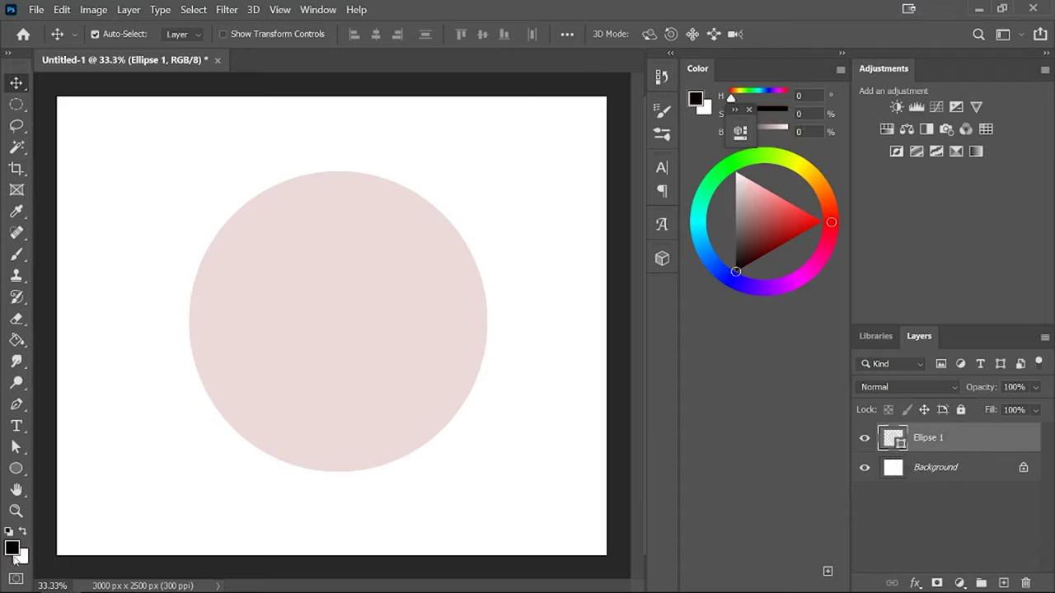
pyautogui.rightClick(961, 438)
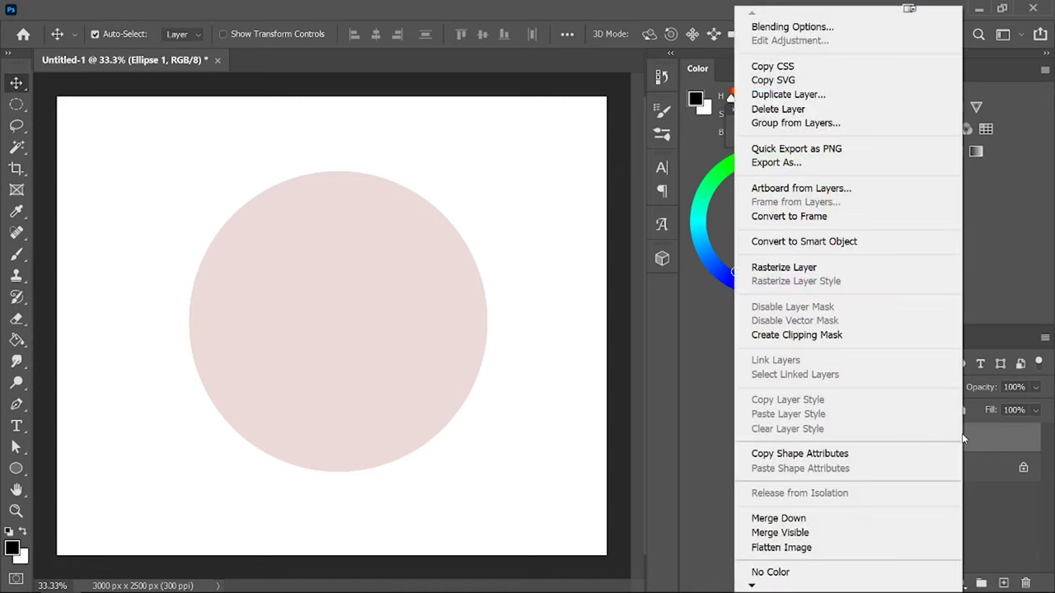
pyautogui.click(806, 272)
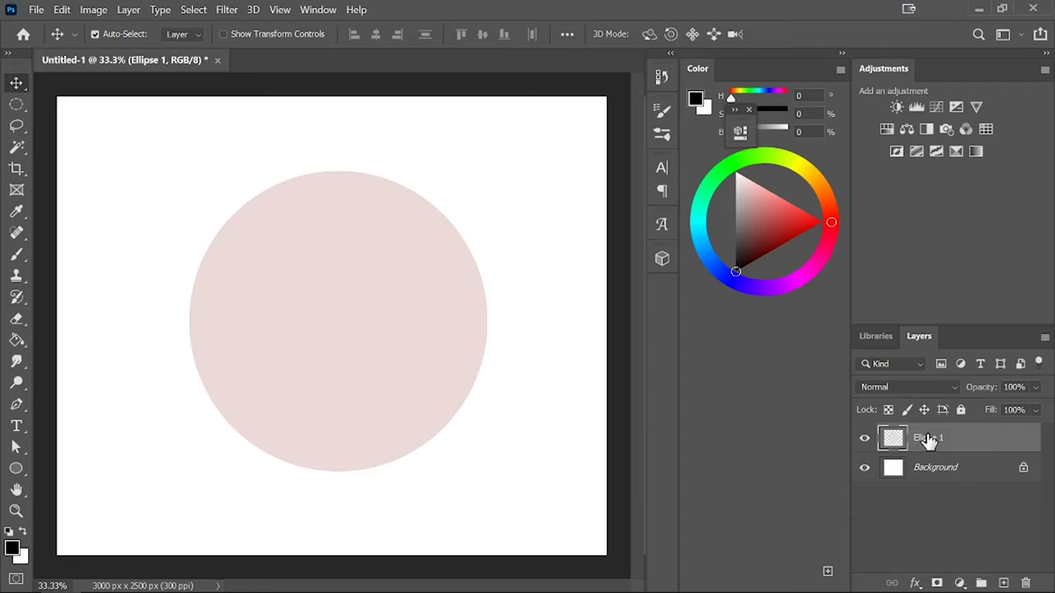
# Duplicate the circle, scale the copy to about 57% centred on the original, and hide Ellipse 1
pyautogui.press('ctrl')
pyautogui.hotkey('ctrl', 'j')
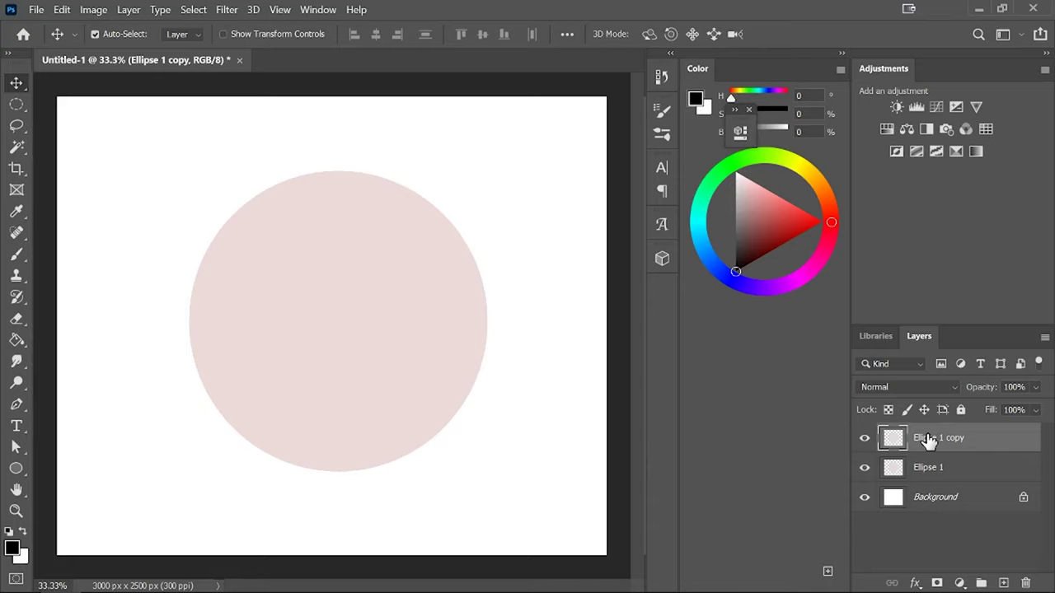
pyautogui.press('ctrl')
pyautogui.hotkey('ctrl', 't')
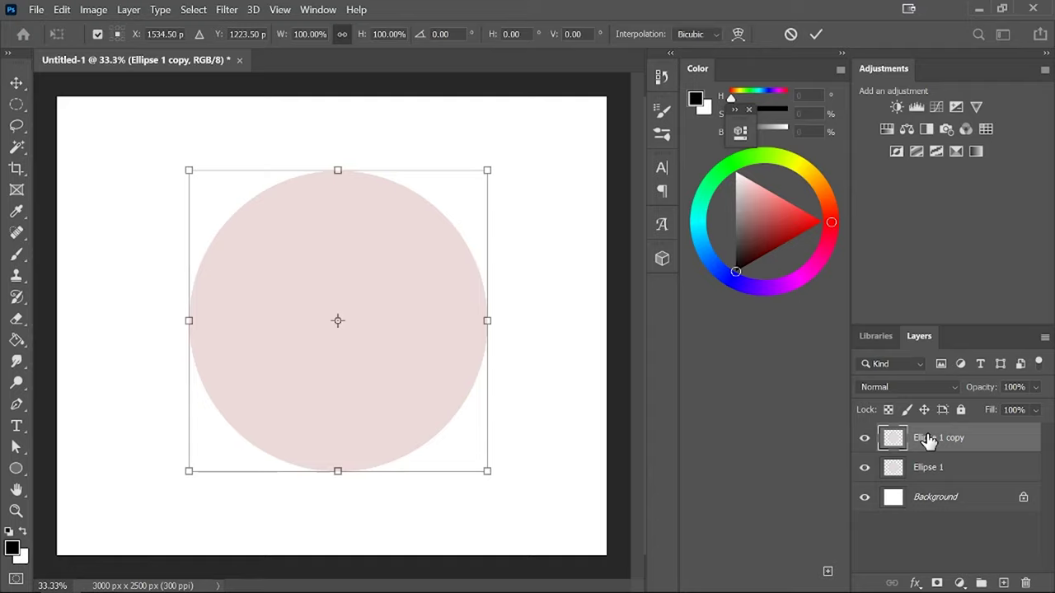
pyautogui.moveTo(490, 168); pyautogui.dragTo(371, 311)
pyautogui.moveTo(328, 369); pyautogui.dragTo(390, 287)
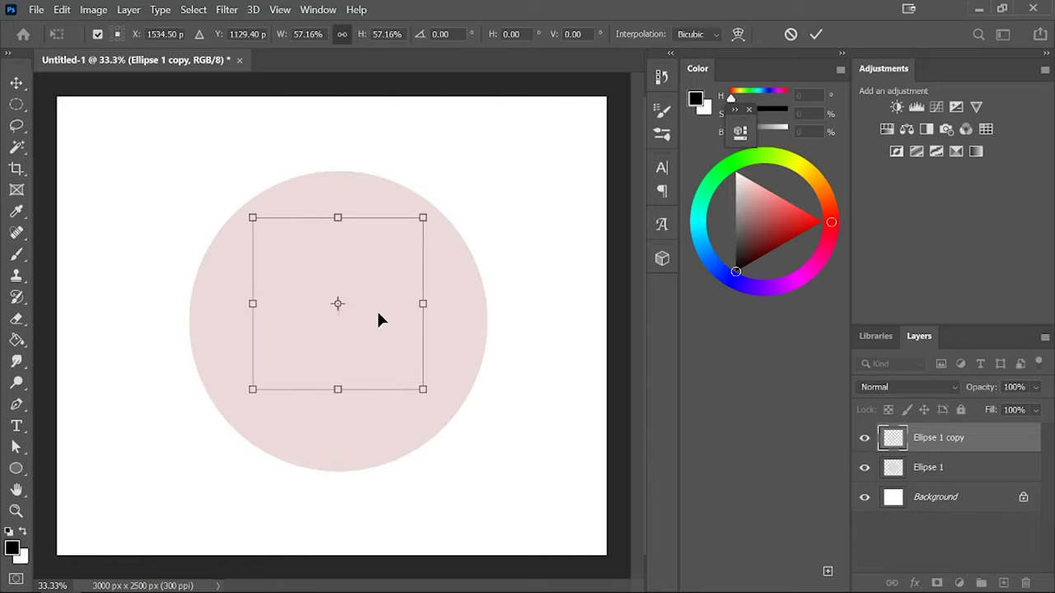
pyautogui.press('Return')
pyautogui.click(864, 468)
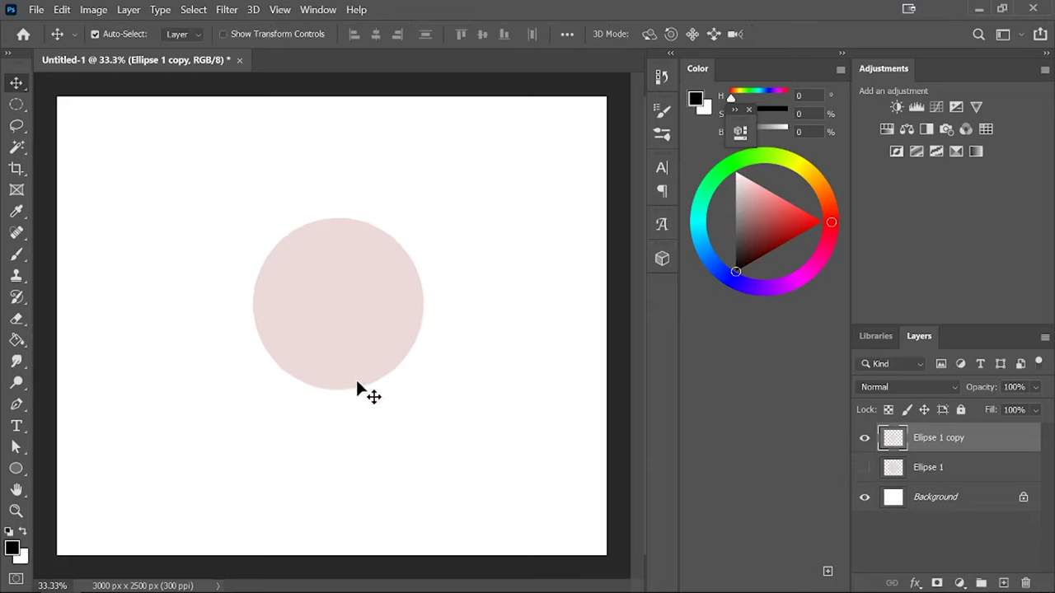
# Fill the small circle copy with black and show the large pink circle again
pyautogui.click(16, 340)
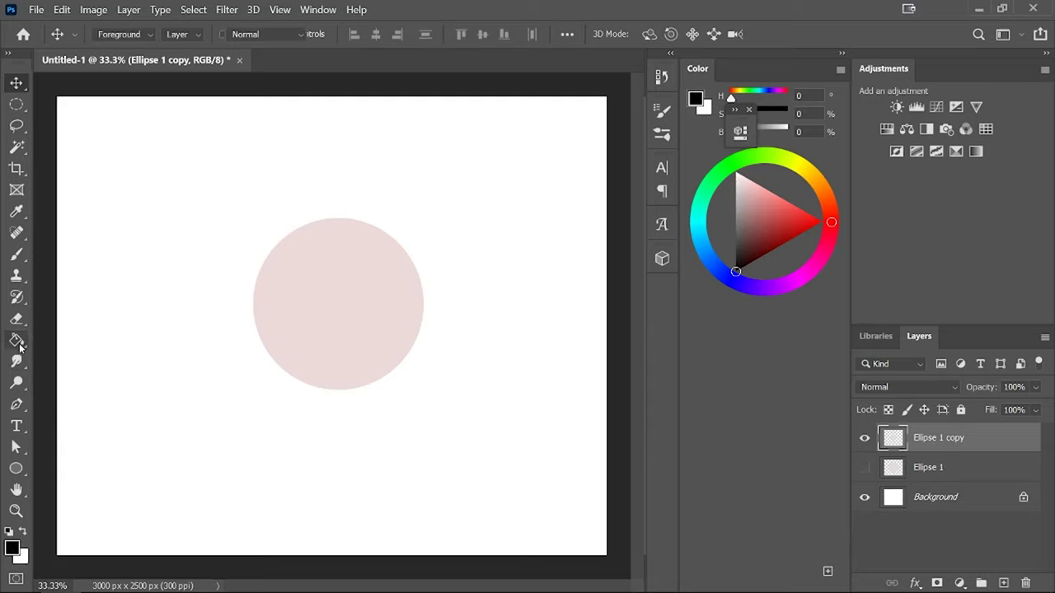
pyautogui.click(333, 315)
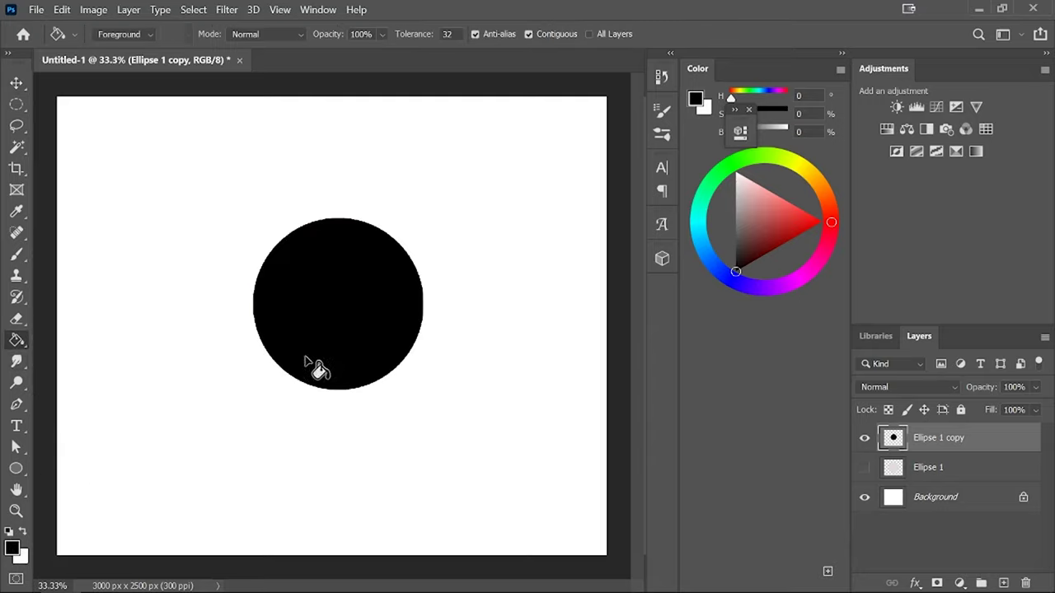
pyautogui.click(864, 467)
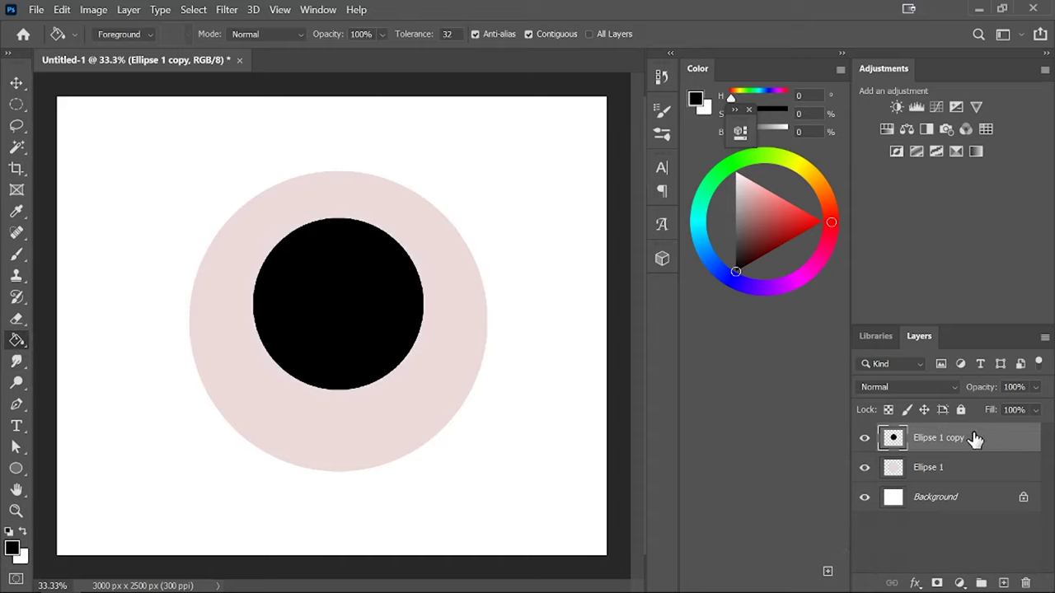
# Scale the black circle to about 162%, centred so it just fits inside the pink circle
pyautogui.hotkey('ctrl', 't')
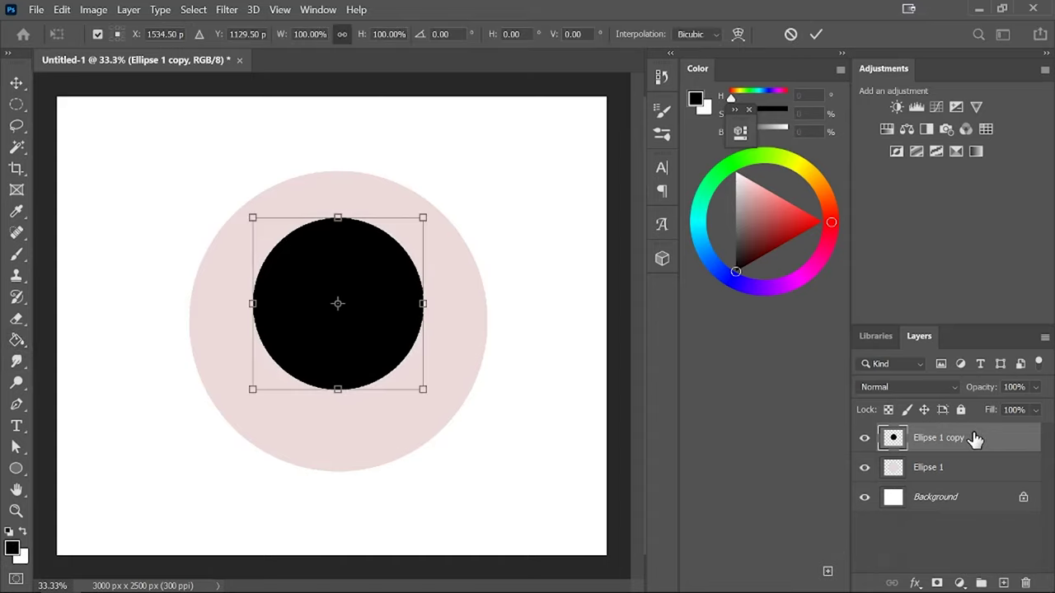
pyautogui.moveTo(370, 339); pyautogui.dragTo(355, 304)
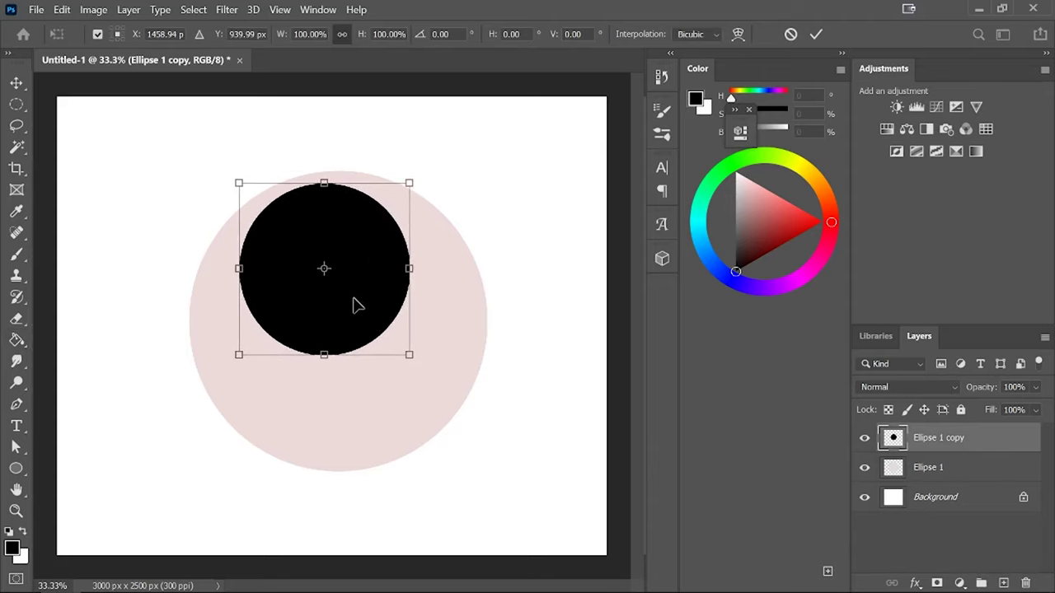
pyautogui.moveTo(412, 352); pyautogui.dragTo(486, 433)
pyautogui.moveTo(437, 365); pyautogui.dragTo(402, 370)
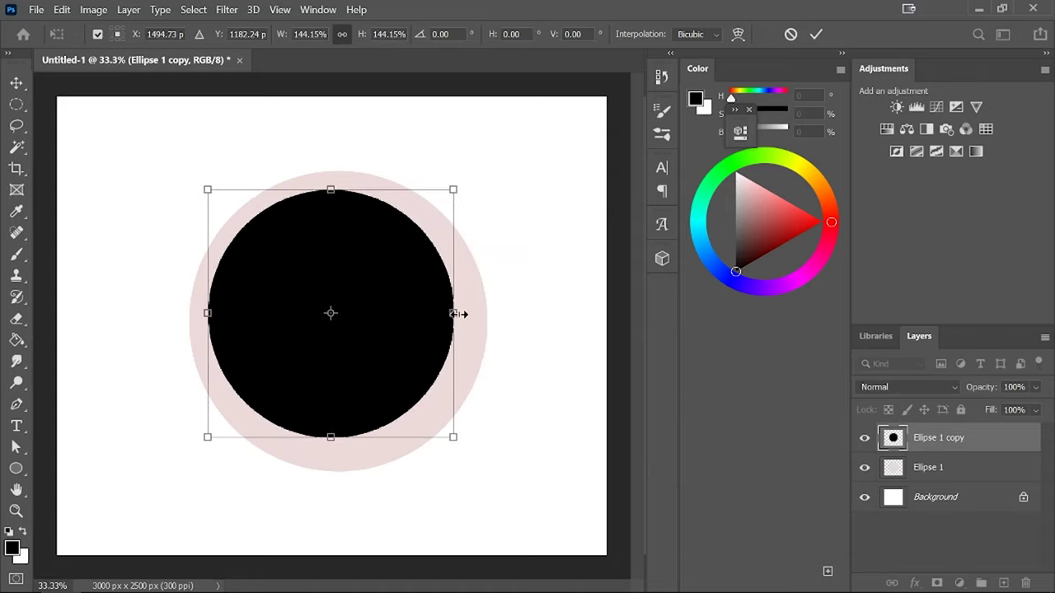
pyautogui.moveTo(462, 313); pyautogui.dragTo(492, 319)
pyautogui.moveTo(430, 343)
pyautogui.mouseDown()
pyautogui.moveTo(415, 353)
pyautogui.moveTo(427, 351)
pyautogui.mouseUp()
pyautogui.moveTo(475, 182); pyautogui.dragTo(461, 196)
pyautogui.moveTo(389, 381); pyautogui.dragTo(399, 370)
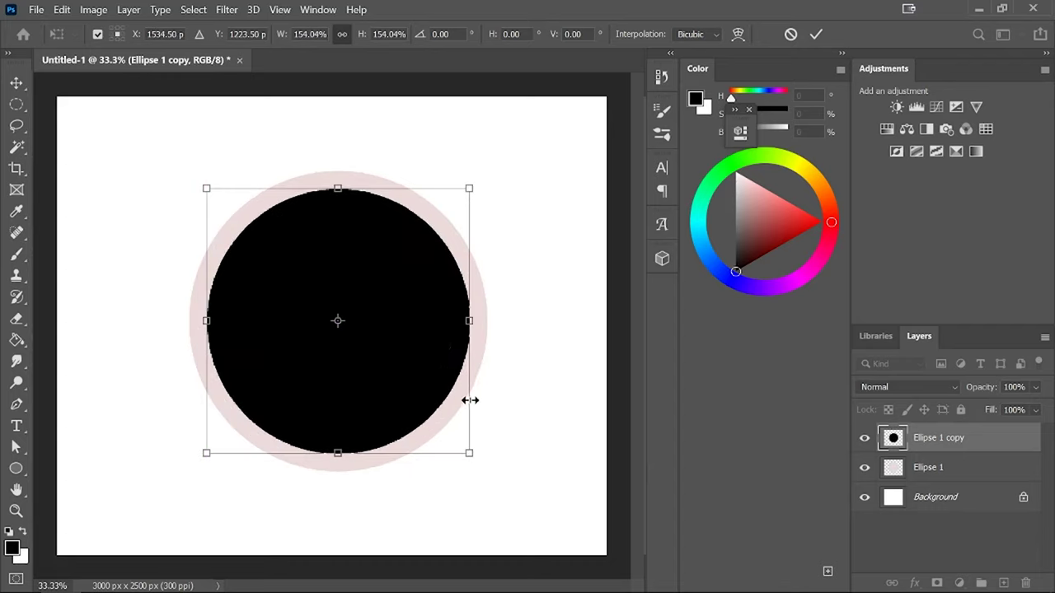
pyautogui.moveTo(338, 452); pyautogui.dragTo(340, 449)
pyautogui.moveTo(338, 187); pyautogui.dragTo(338, 180)
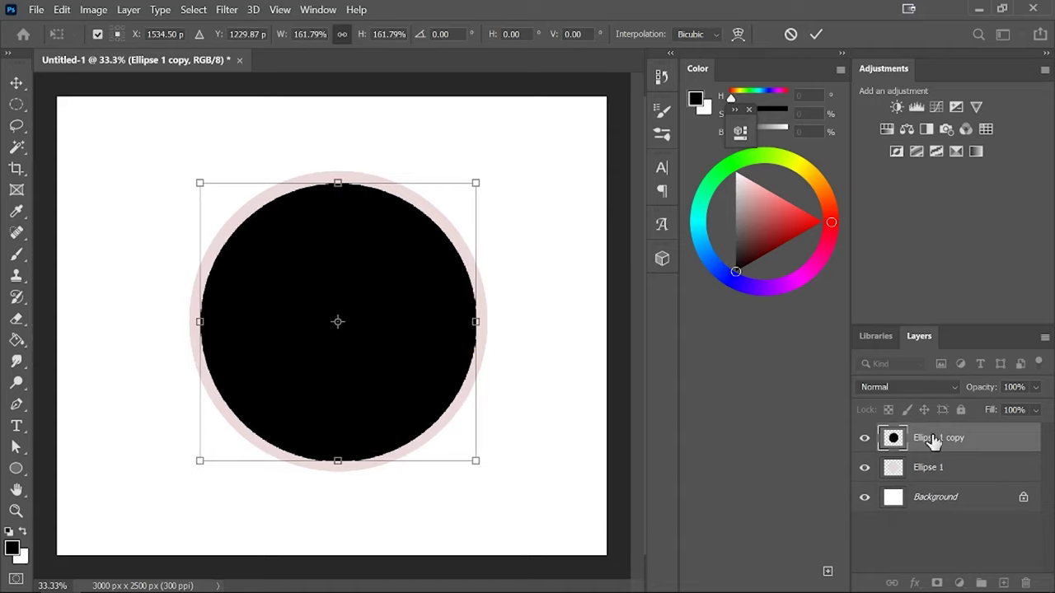
pyautogui.press('Return')
pyautogui.press('g')
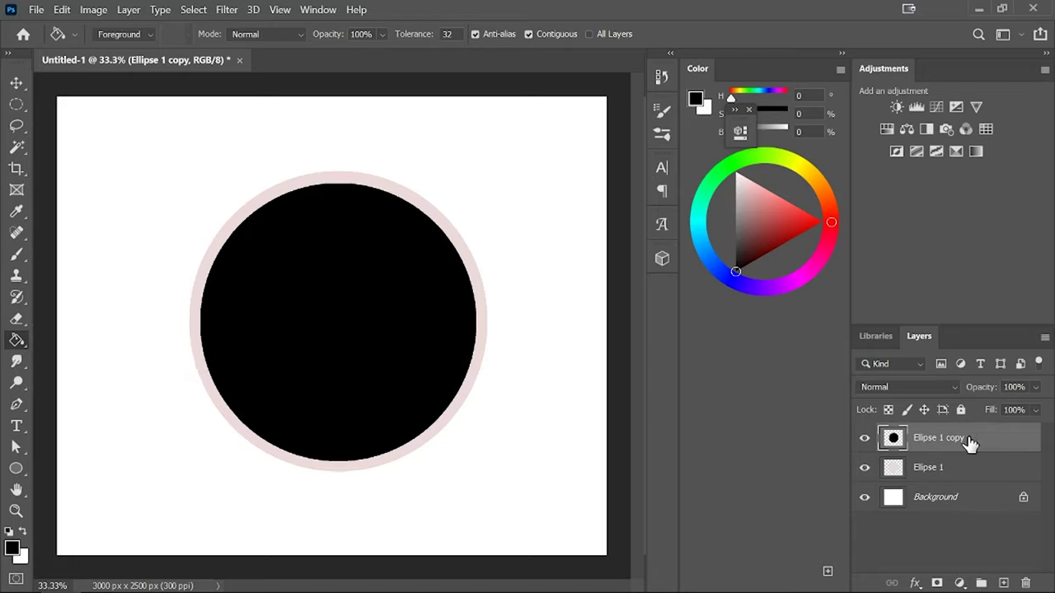
# Select the black circle with Select Subject, then invert the selection on the Ellipse 1 layer
pyautogui.click(16, 148)
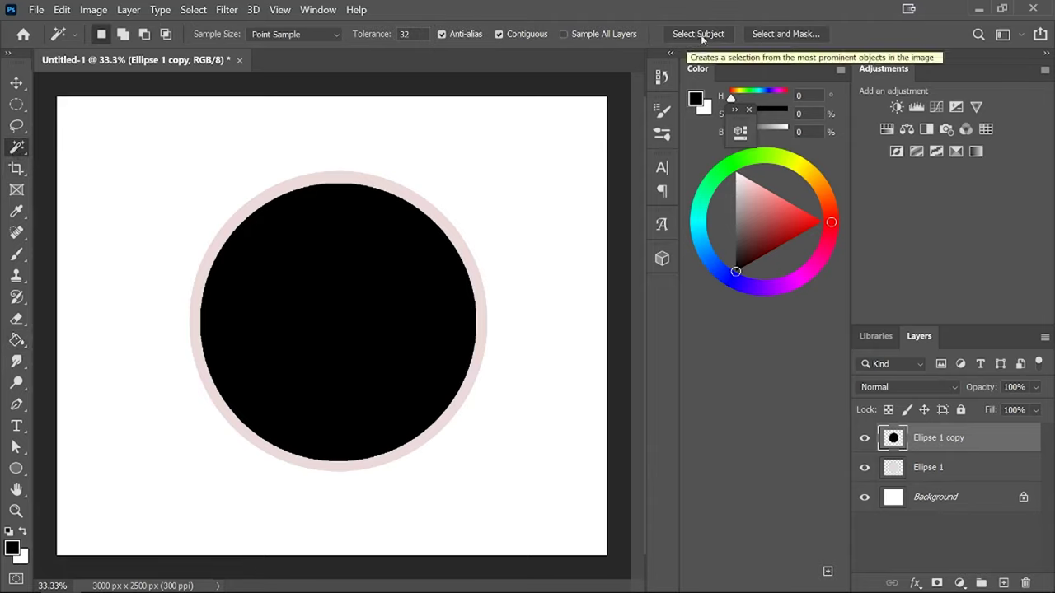
pyautogui.click(698, 34)
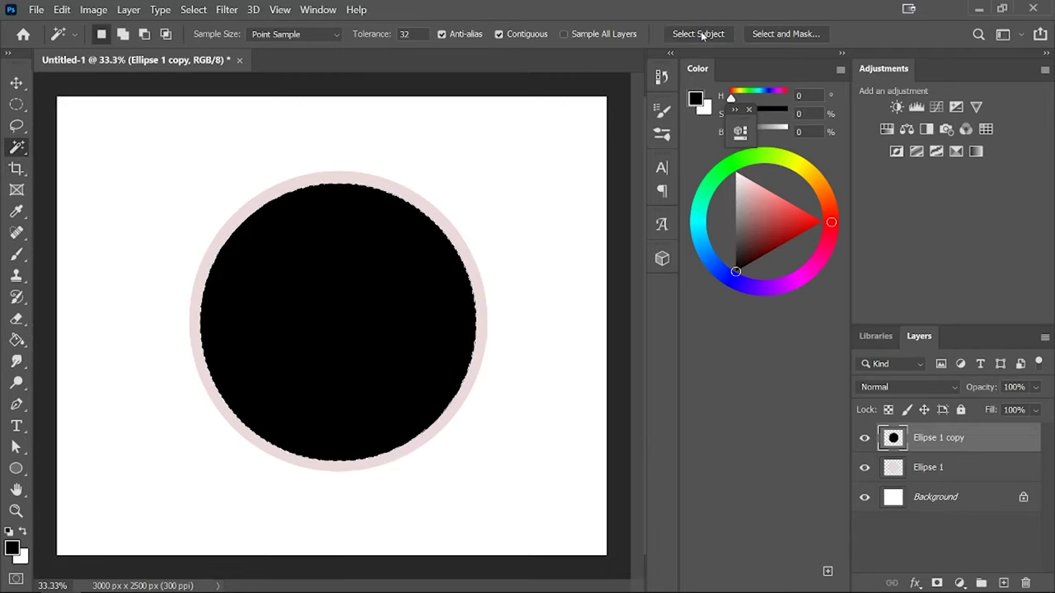
pyautogui.click(984, 468)
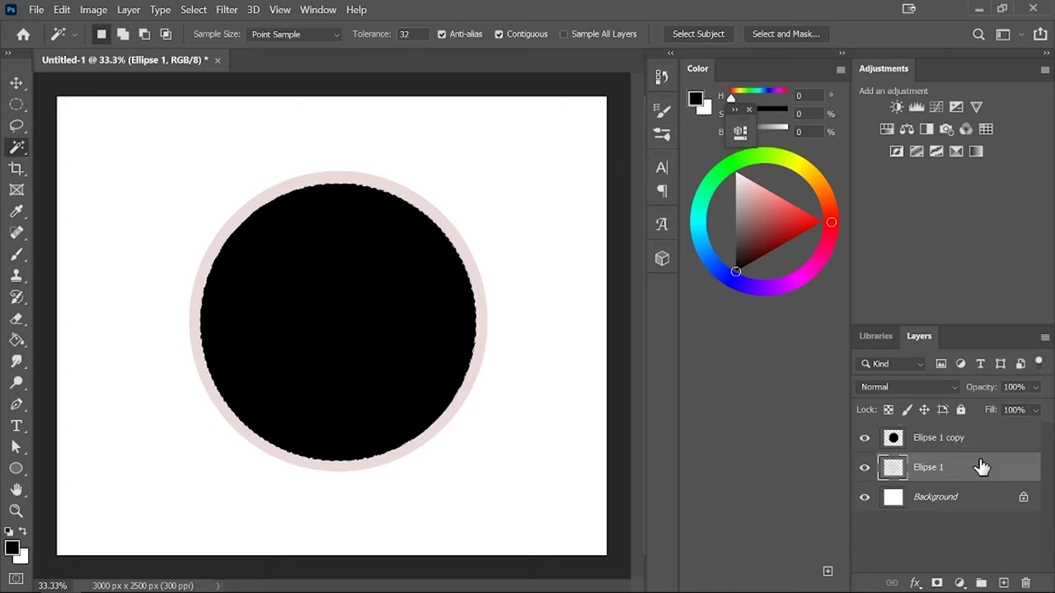
pyautogui.click(193, 10)
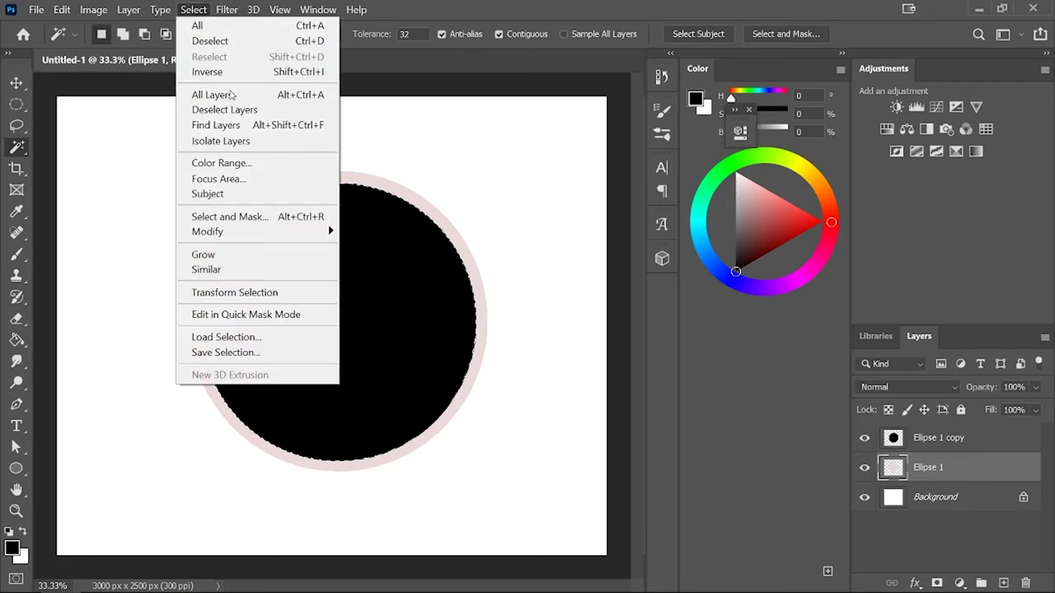
pyautogui.click(234, 73)
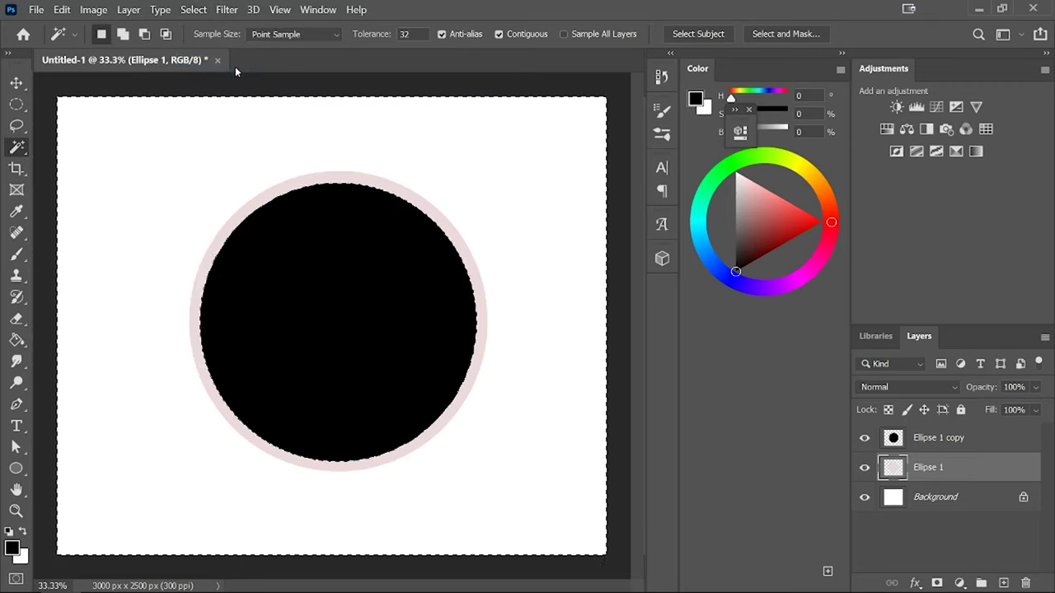
# Mask Ellipse 1 into a thin ring, delete the black copy layer, and hide the Background
pyautogui.click(936, 583)
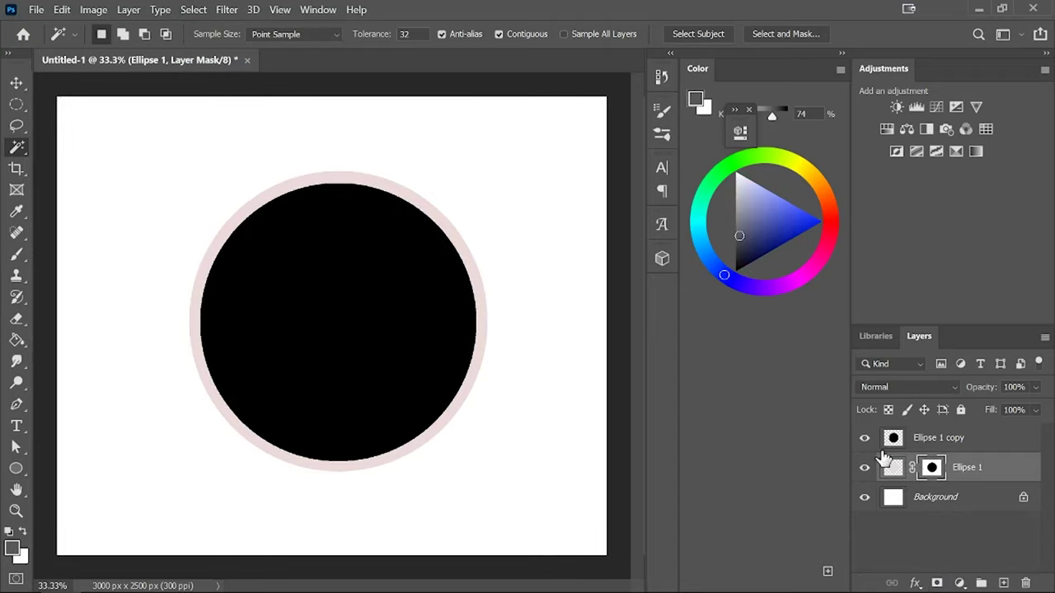
pyautogui.click(864, 439)
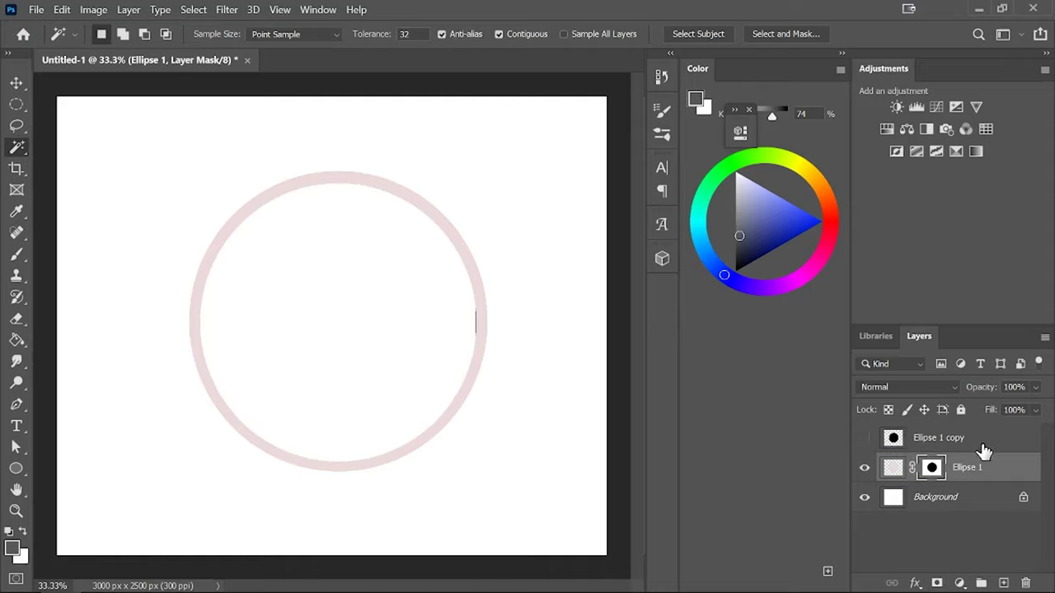
pyautogui.moveTo(981, 451); pyautogui.dragTo(1025, 584)
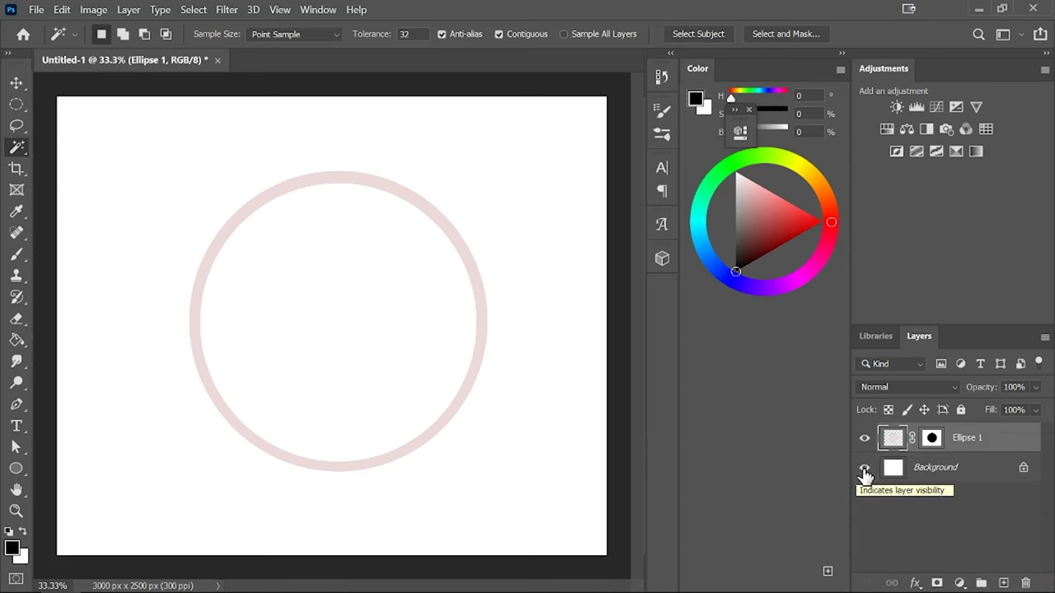
pyautogui.click(864, 468)
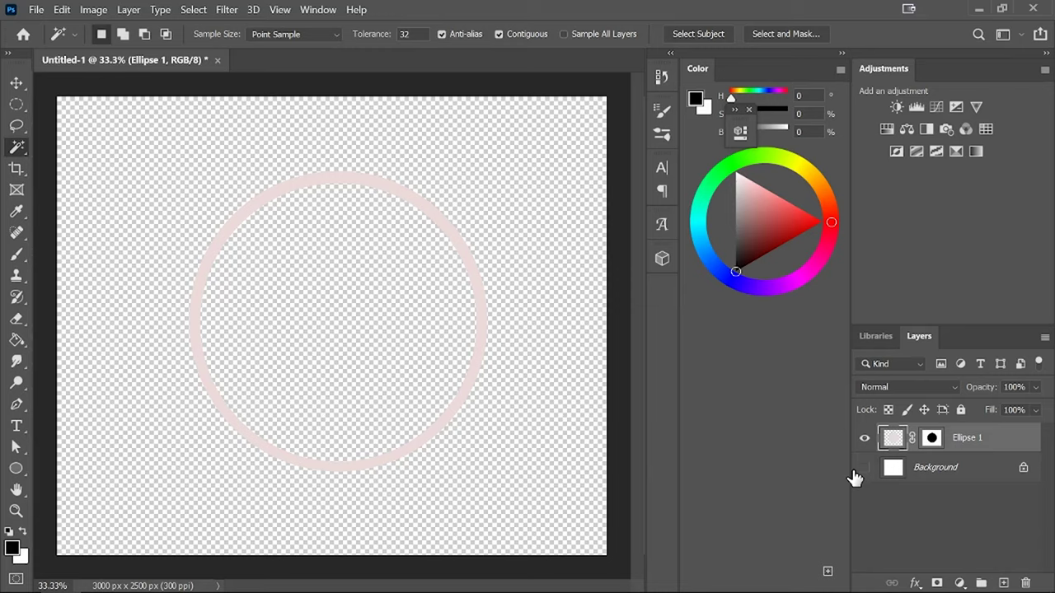
# Fill the pale pink ring solid black with the Paint Bucket
pyautogui.click(16, 339)
pyautogui.click(251, 209)
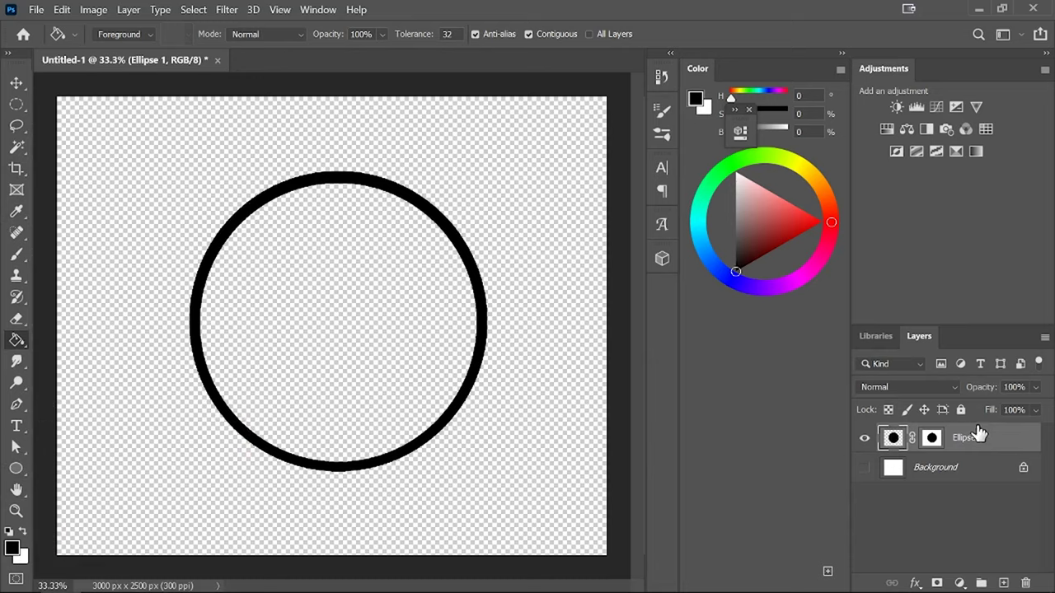
# Add a letter T text layer (Arial Rounded MT Bold 36 pt) at the ring's centre
pyautogui.click(12, 429)
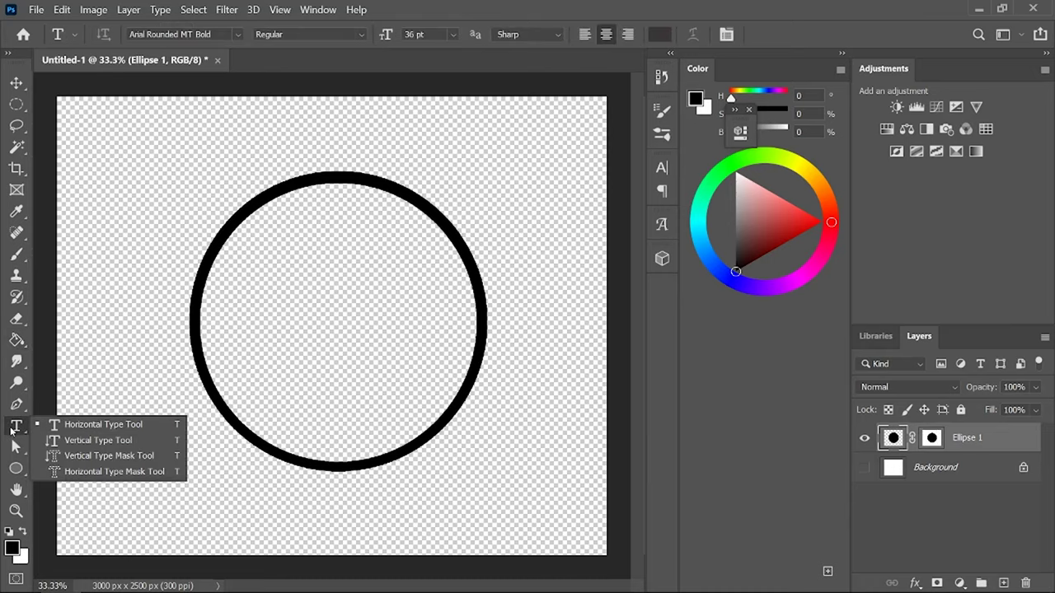
pyautogui.click(320, 310)
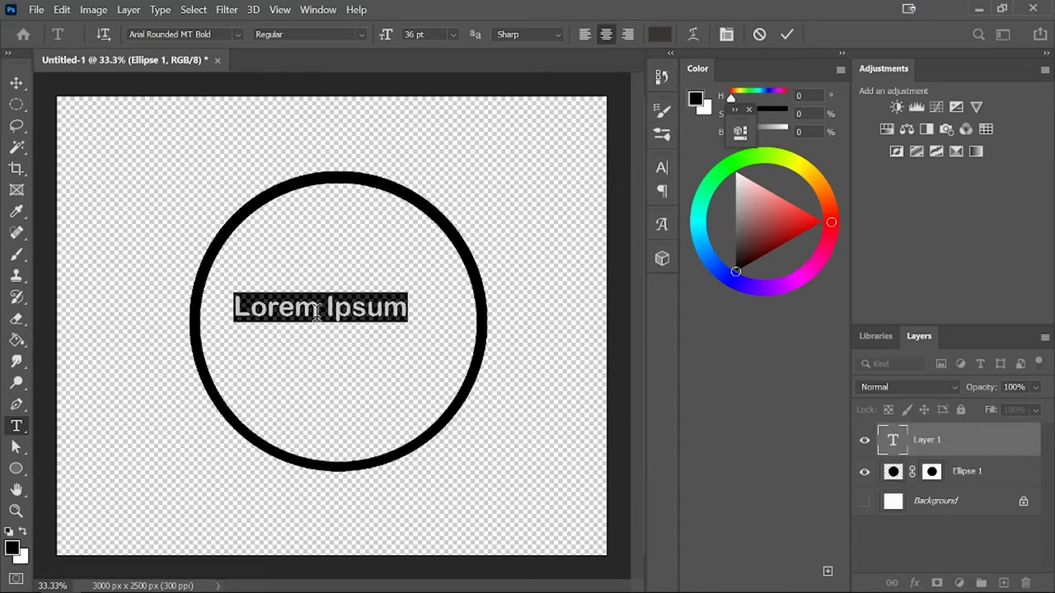
pyautogui.press('BackSpace')
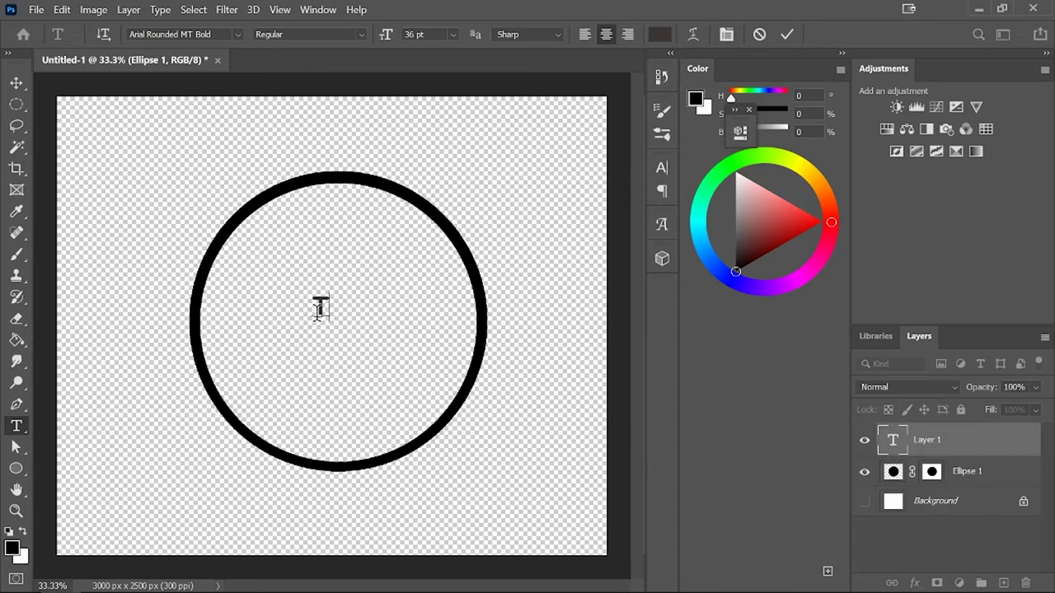
pyautogui.write('T')
pyautogui.click(956, 443)
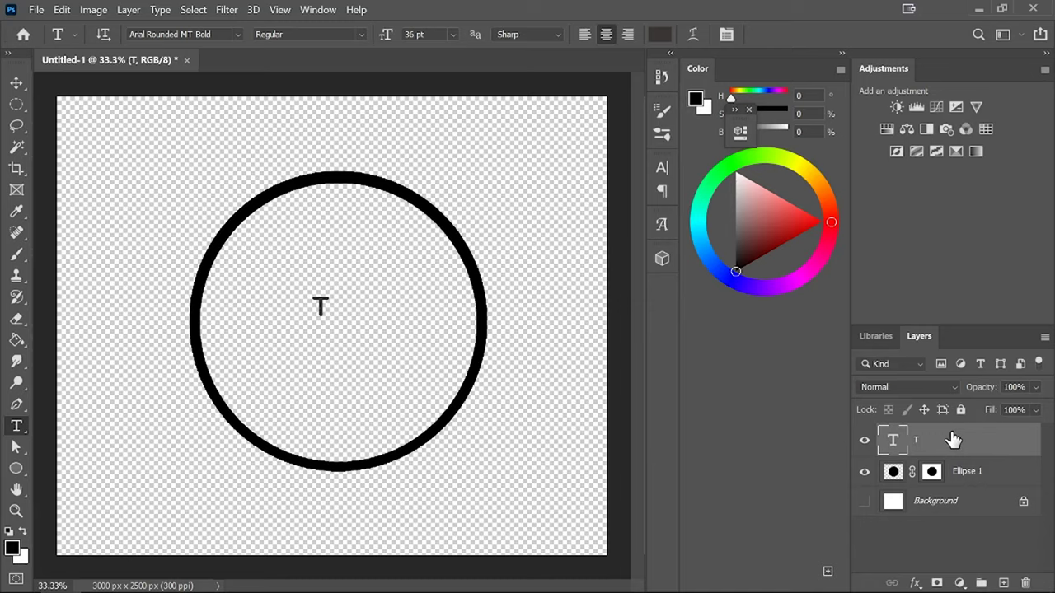
pyautogui.hotkey('ctrl', 't')
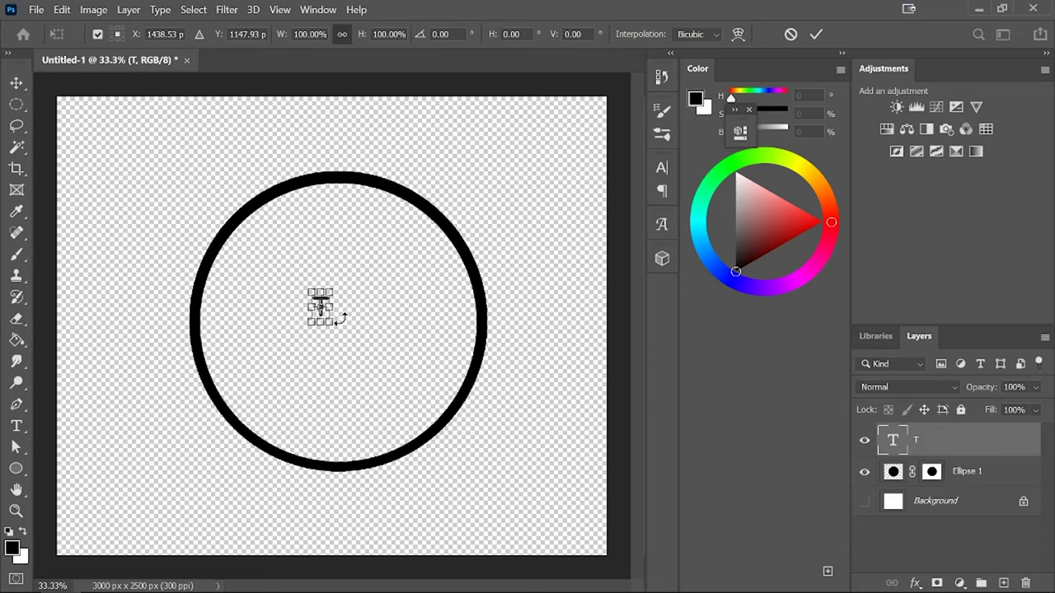
# Scale the T to about 704% and centre it in the upper middle of the ring
pyautogui.moveTo(331, 322); pyautogui.dragTo(400, 404)
pyautogui.moveTo(366, 365); pyautogui.dragTo(412, 424)
pyautogui.moveTo(371, 355); pyautogui.dragTo(346, 348)
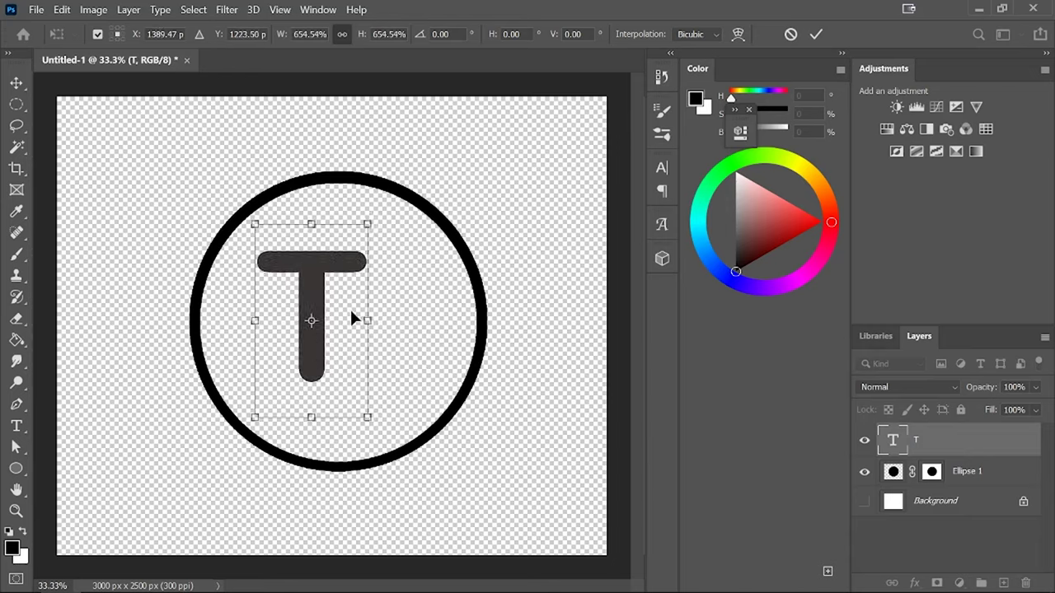
pyautogui.moveTo(366, 419)
pyautogui.mouseDown()
pyautogui.moveTo(384, 437)
pyautogui.moveTo(374, 433)
pyautogui.mouseUp()
pyautogui.moveTo(357, 375)
pyautogui.mouseDown()
pyautogui.moveTo(358, 359)
pyautogui.moveTo(359, 370)
pyautogui.mouseUp()
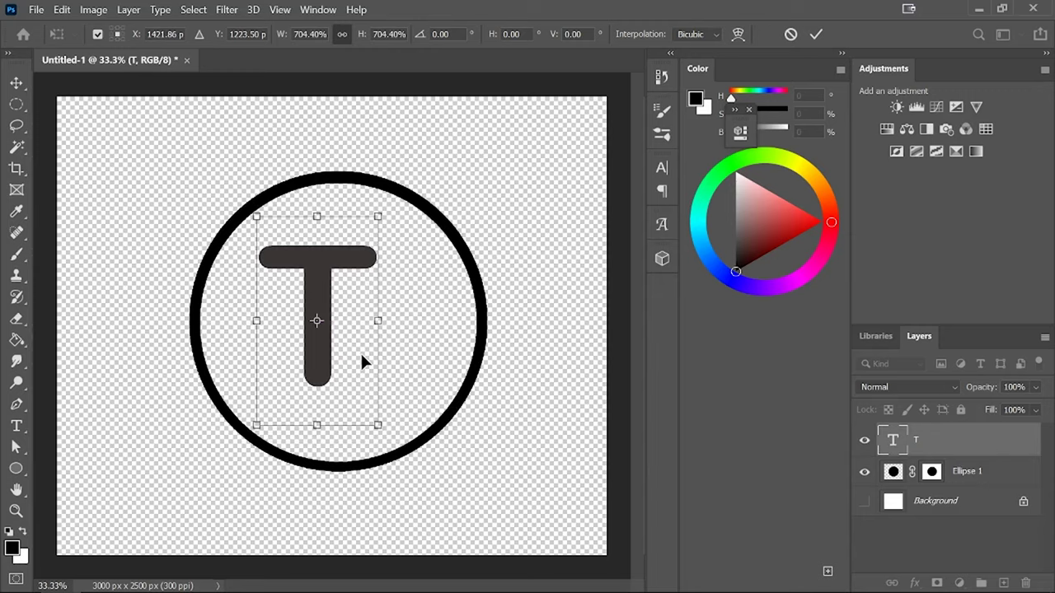
pyautogui.press('Return')
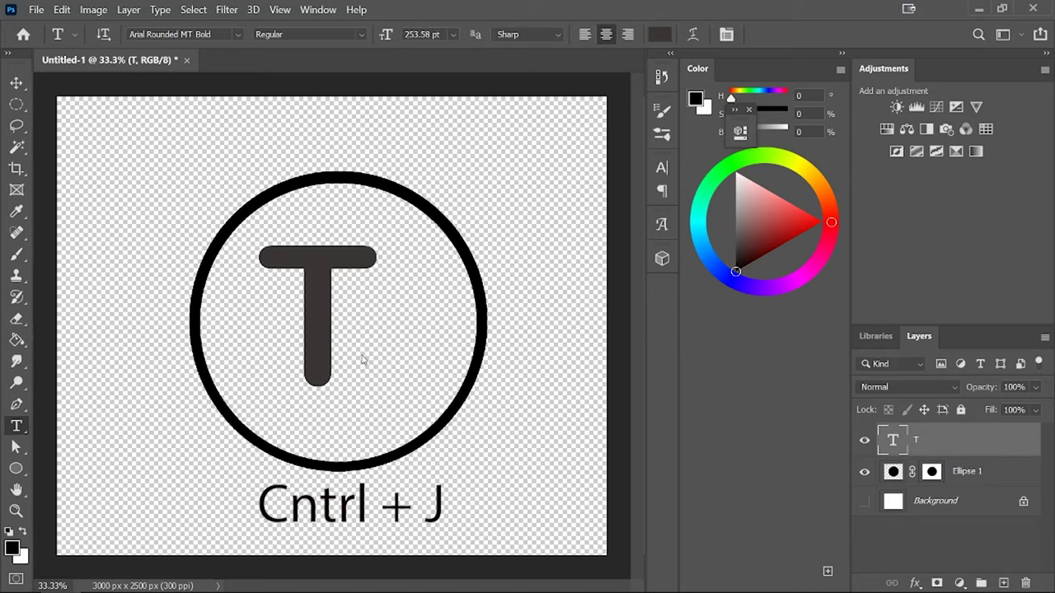
# Duplicate the T layer and rotate the copy about 90° across the original
pyautogui.hotkey('ctrl', 'j')
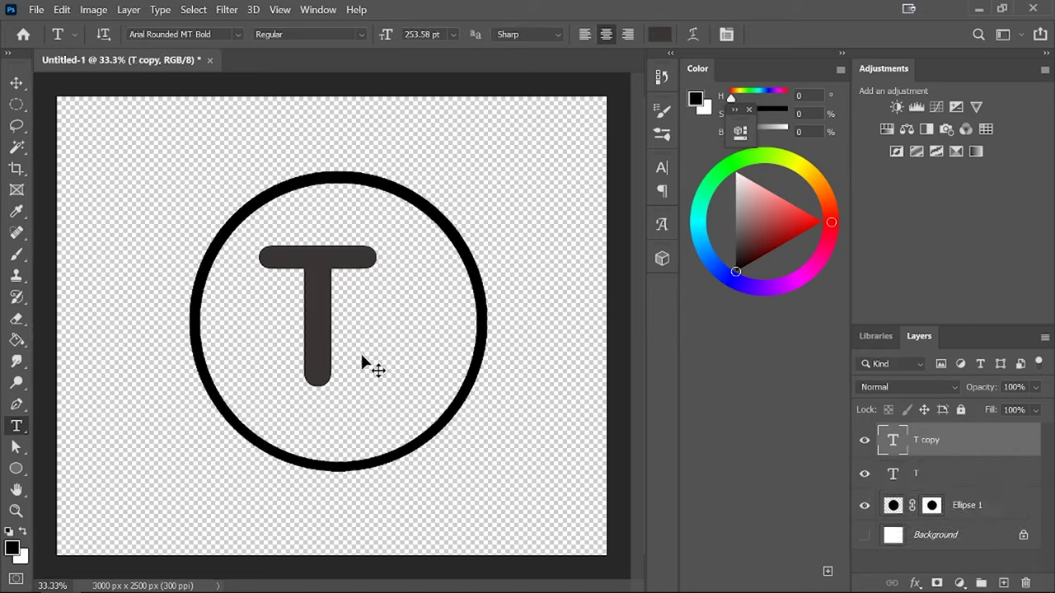
pyautogui.hotkey('ctrl', 't')
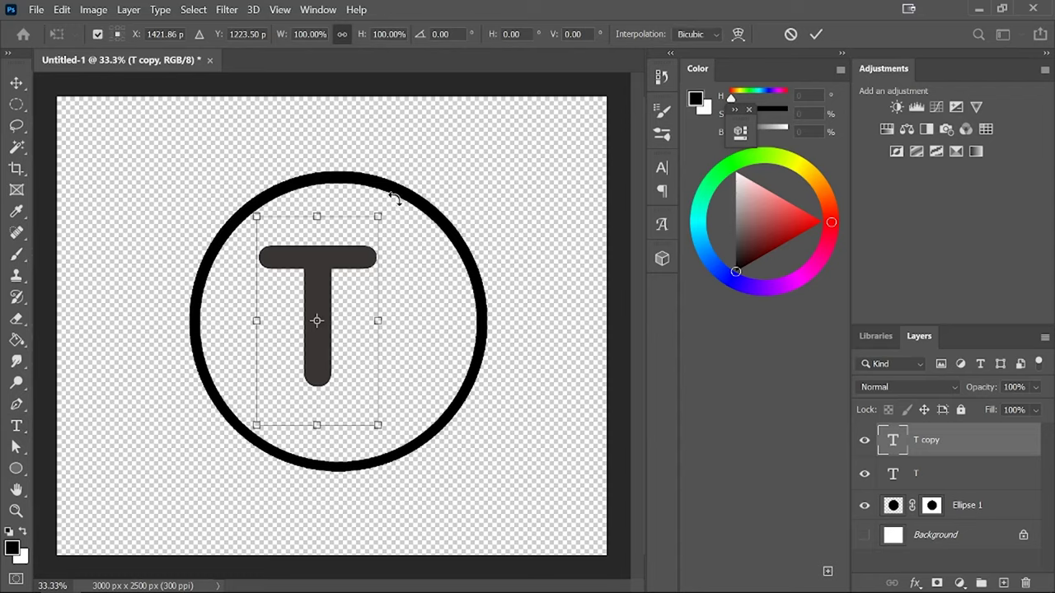
pyautogui.moveTo(391, 207); pyautogui.dragTo(461, 417)
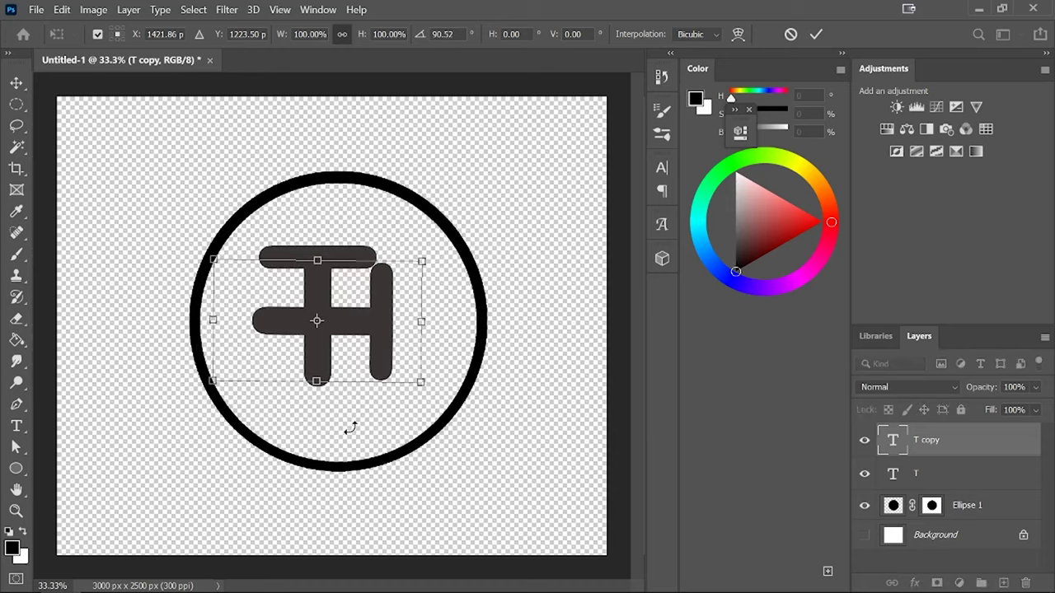
# Fine-tune the T copy's rotation near 90°, nudge it down into place beside the T, and commit
pyautogui.rightClick(434, 396)
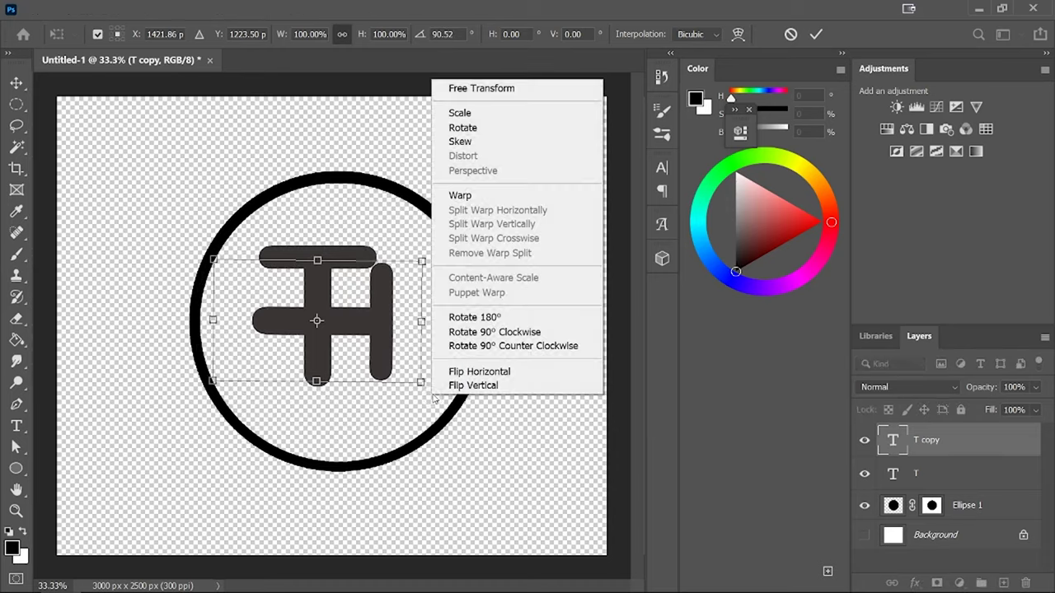
pyautogui.click(414, 242)
pyautogui.moveTo(423, 247); pyautogui.dragTo(431, 241)
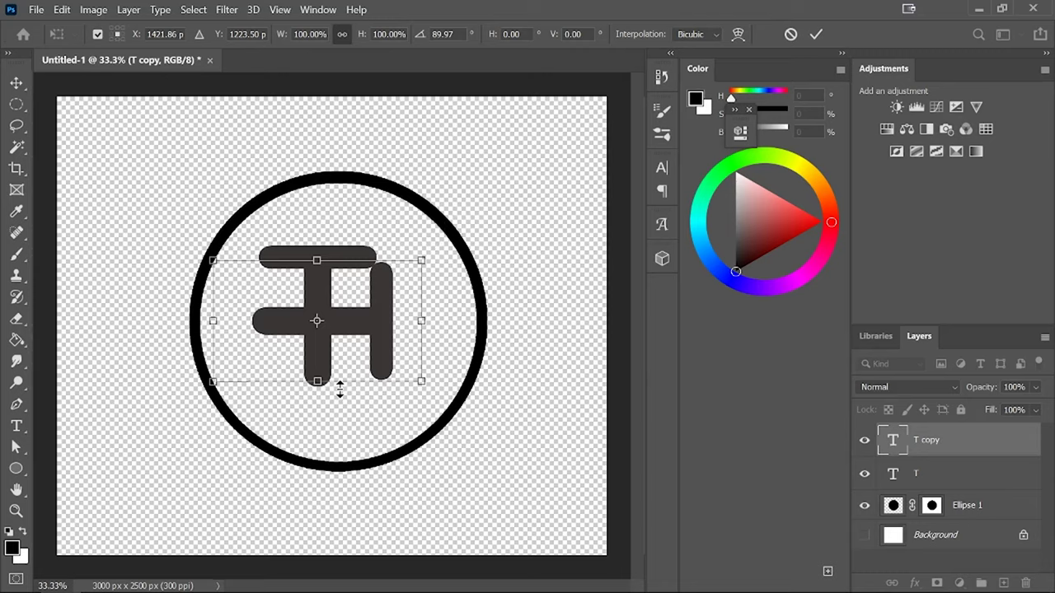
pyautogui.press('Down')
pyautogui.press('Down')
pyautogui.press('Down')
pyautogui.press('Down')
pyautogui.press('Down')
pyautogui.press('Down')
pyautogui.press('Down')
pyautogui.press('Down')
pyautogui.press('Down')
pyautogui.press('Down')
pyautogui.press('Down')
pyautogui.press('Down')
pyautogui.press('Down')
pyautogui.press('Down')
pyautogui.press('Down')
pyautogui.press('Down')
pyautogui.press('Down')
pyautogui.press('Down')
pyautogui.press('Down')
pyautogui.press('Down')
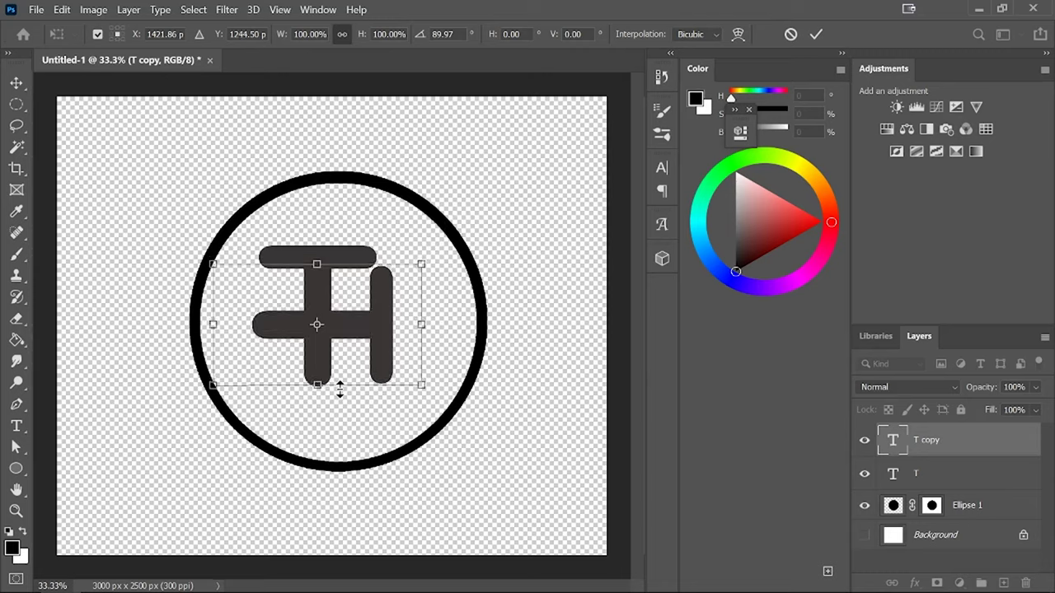
pyautogui.press('Down')
pyautogui.press('Down')
pyautogui.press('Down')
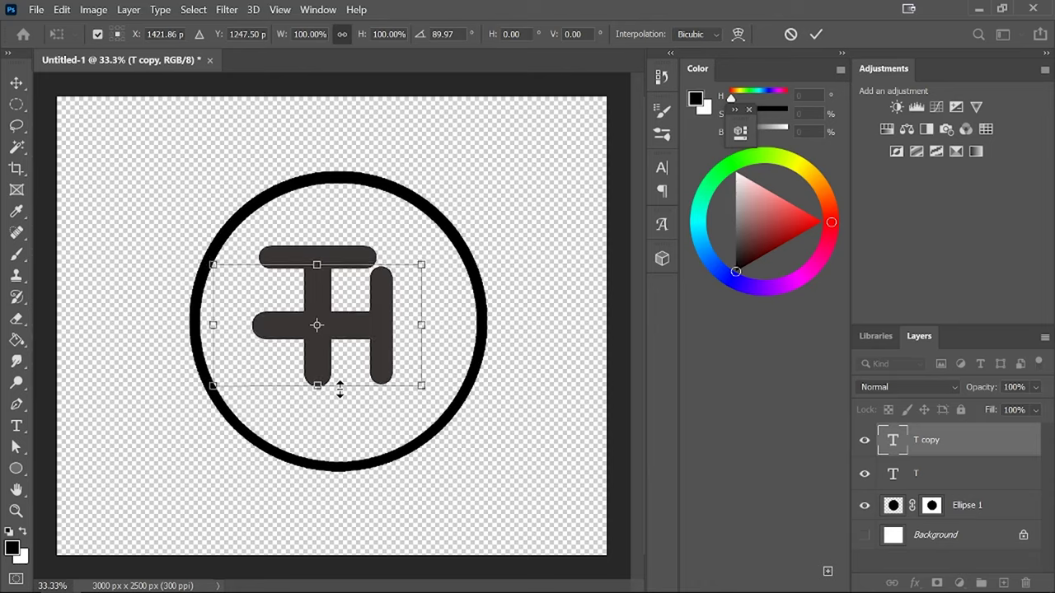
pyautogui.press('Down')
pyautogui.press('Down')
pyautogui.press('Down')
pyautogui.press('Down')
pyautogui.press('Down')
pyautogui.press('Down')
pyautogui.press('Down')
pyautogui.press('Down')
pyautogui.press('Down')
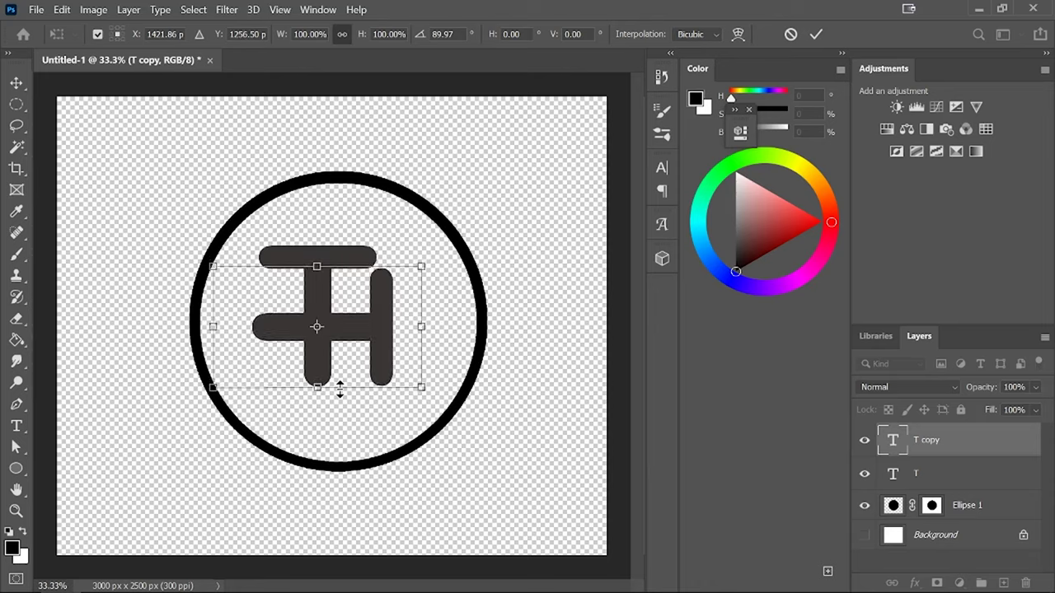
pyautogui.press('Down')
pyautogui.press('Down')
pyautogui.press('Down')
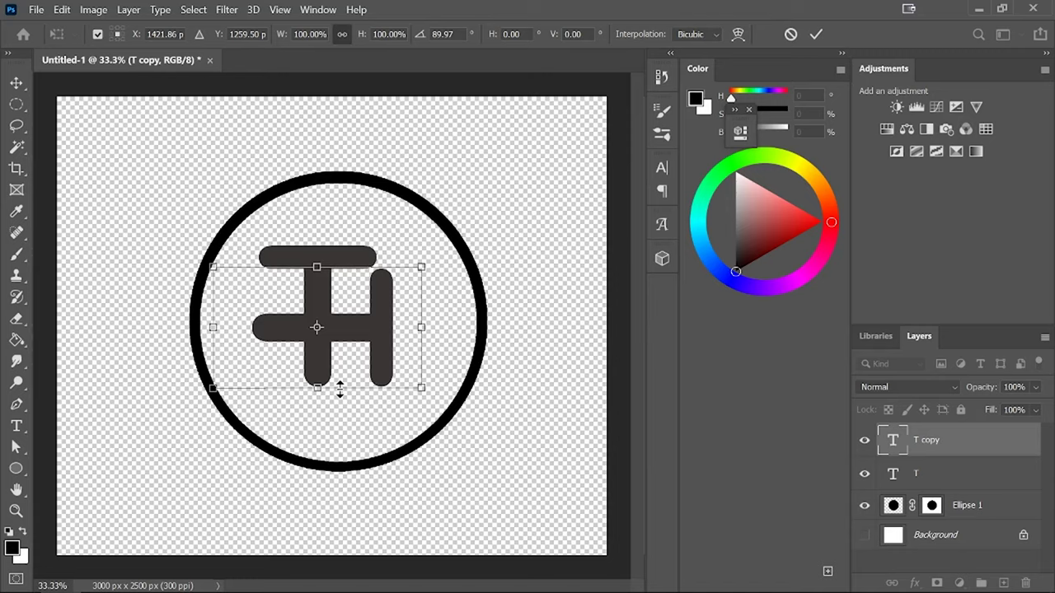
pyautogui.press('Left')
pyautogui.press('Left')
pyautogui.press('Left')
pyautogui.press('Left')
pyautogui.press('Left')
pyautogui.press('Left')
pyautogui.press('Left')
pyautogui.press('Left')
pyautogui.press('Left')
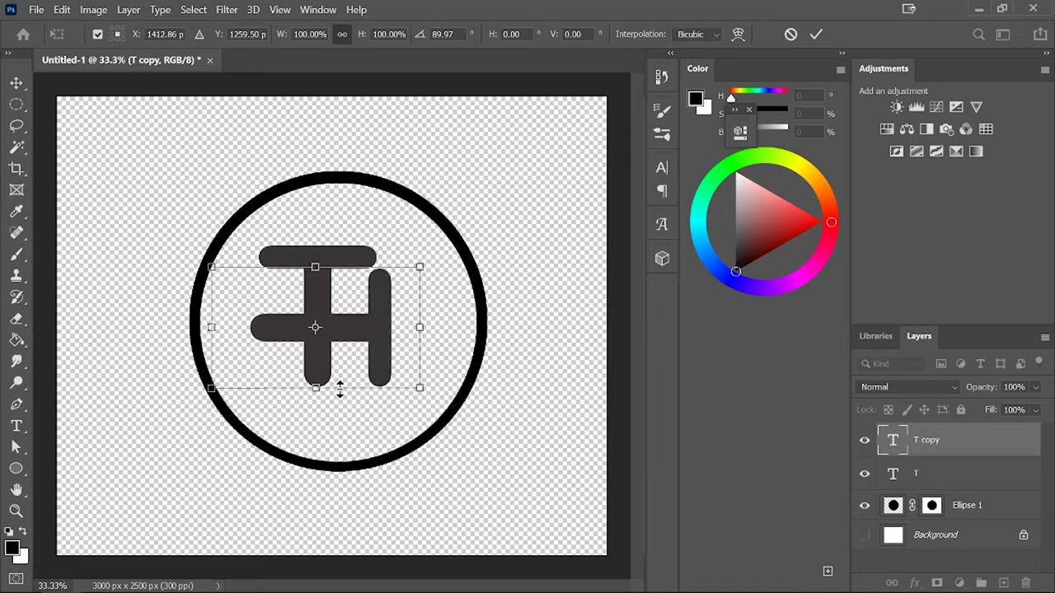
pyautogui.press('Right')
pyautogui.press('Right')
pyautogui.press('Right')
pyautogui.press('Right')
pyautogui.press('Right')
pyautogui.press('Right')
pyautogui.press('Right')
pyautogui.press('Right')
pyautogui.press('Right')
pyautogui.press('Right')
pyautogui.press('Right')
pyautogui.press('Right')
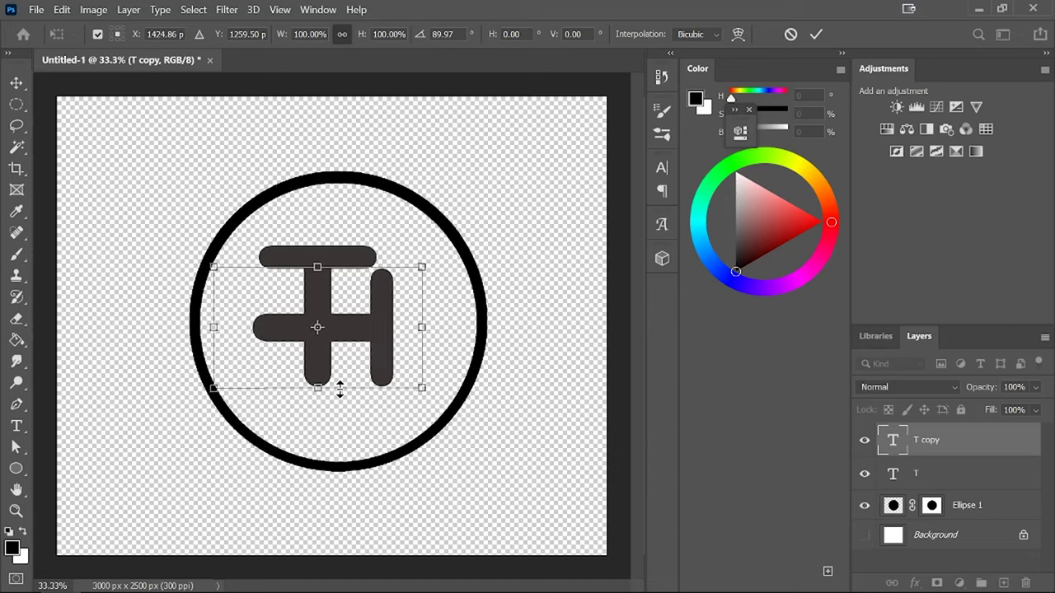
pyautogui.press('Return')
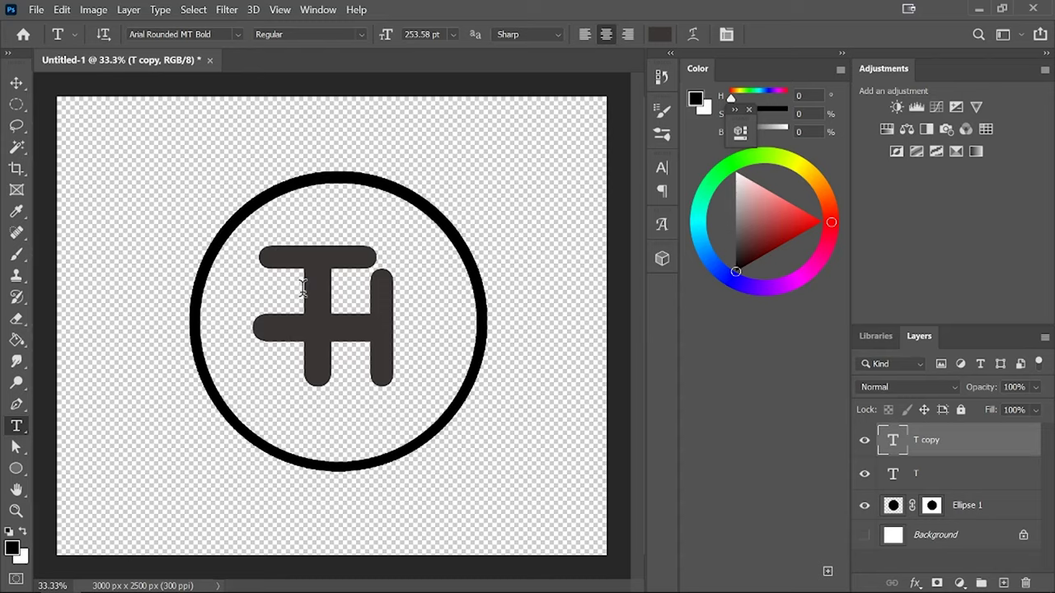
# Select both the T and T copy layers and merge them into one layer
pyautogui.click(15, 83)
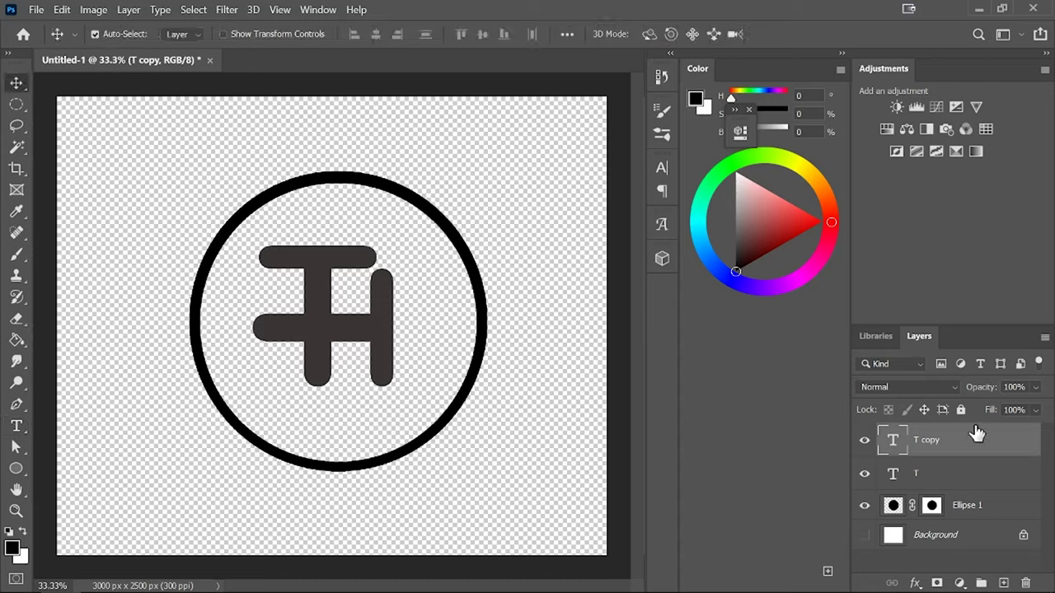
pyautogui.press('ctrl')
pyautogui.keyDown('ctrl'); pyautogui.click(930, 475); pyautogui.keyUp('ctrl')
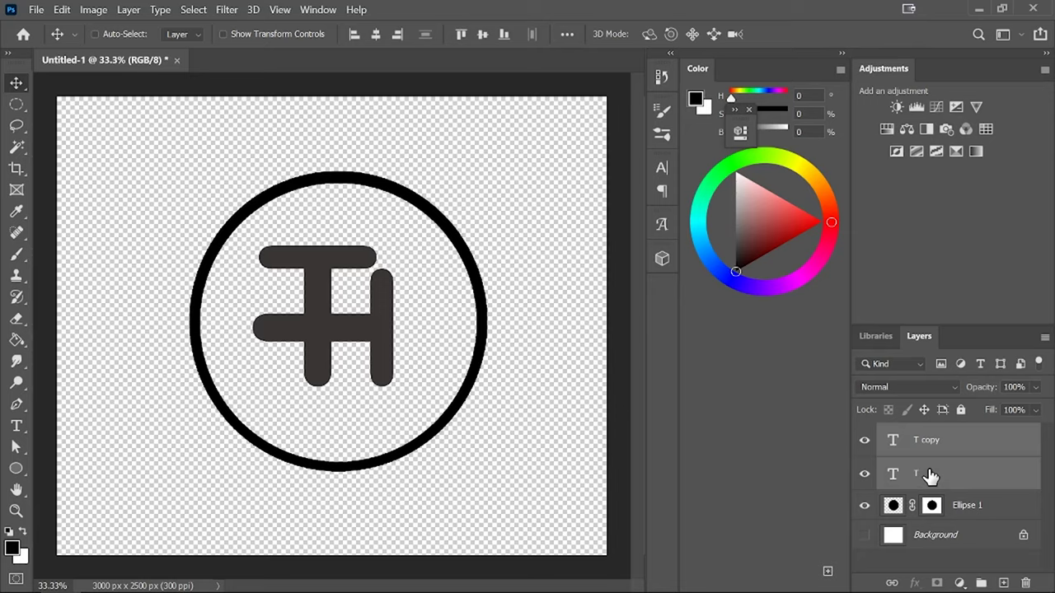
pyautogui.hotkey('ctrl', 'e')
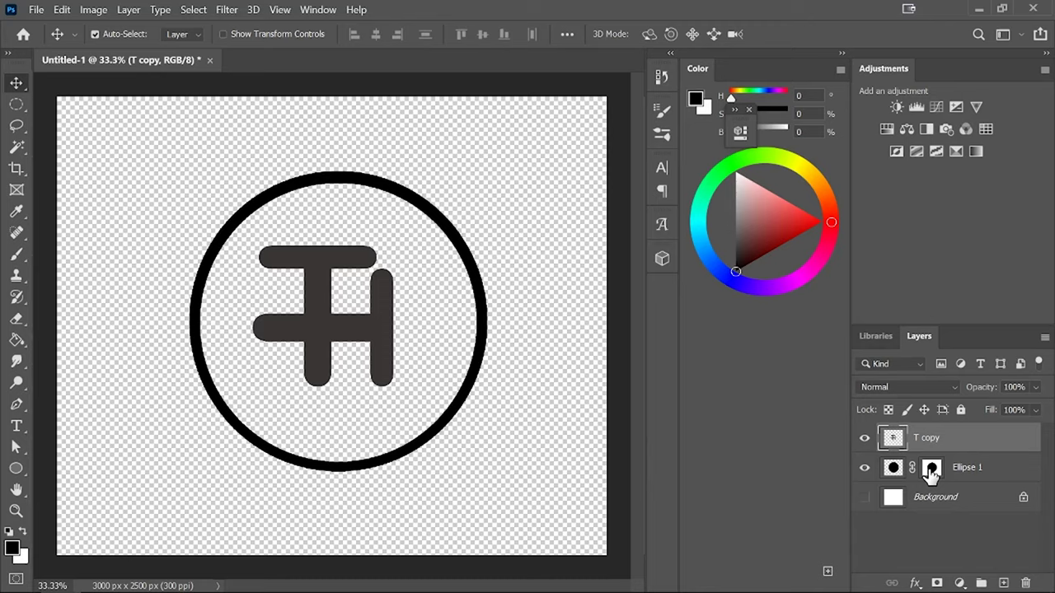
# Shift the merged TH artwork right and down toward the circle's centre
pyautogui.moveTo(932, 471); pyautogui.dragTo(933, 474)
pyautogui.hotkey('ctrl', 't')
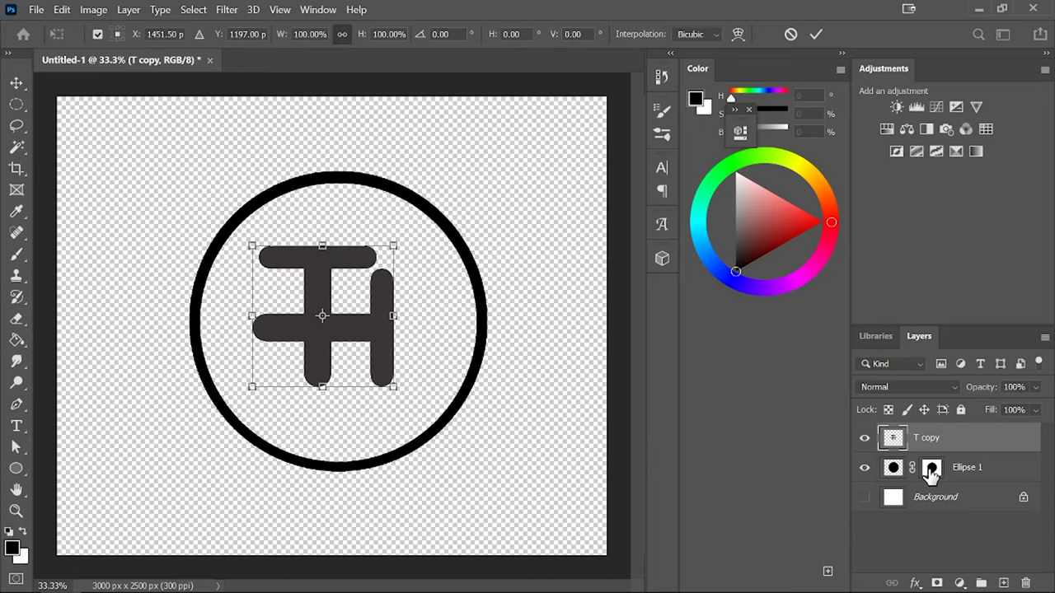
pyautogui.moveTo(353, 323)
pyautogui.mouseDown()
pyautogui.moveTo(365, 328)
pyautogui.moveTo(366, 316)
pyautogui.mouseUp()
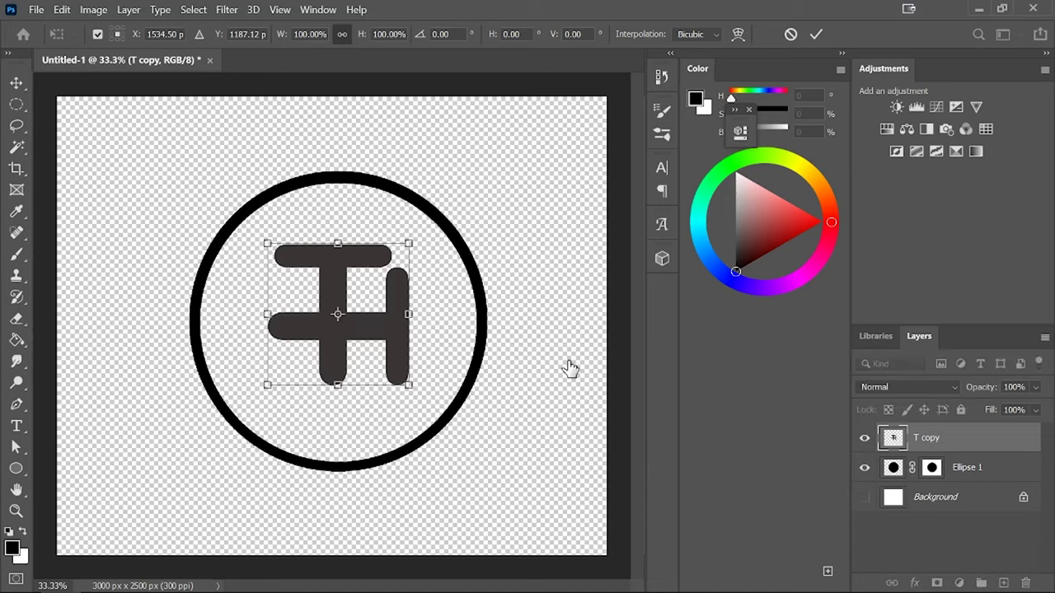
pyautogui.press('Return')
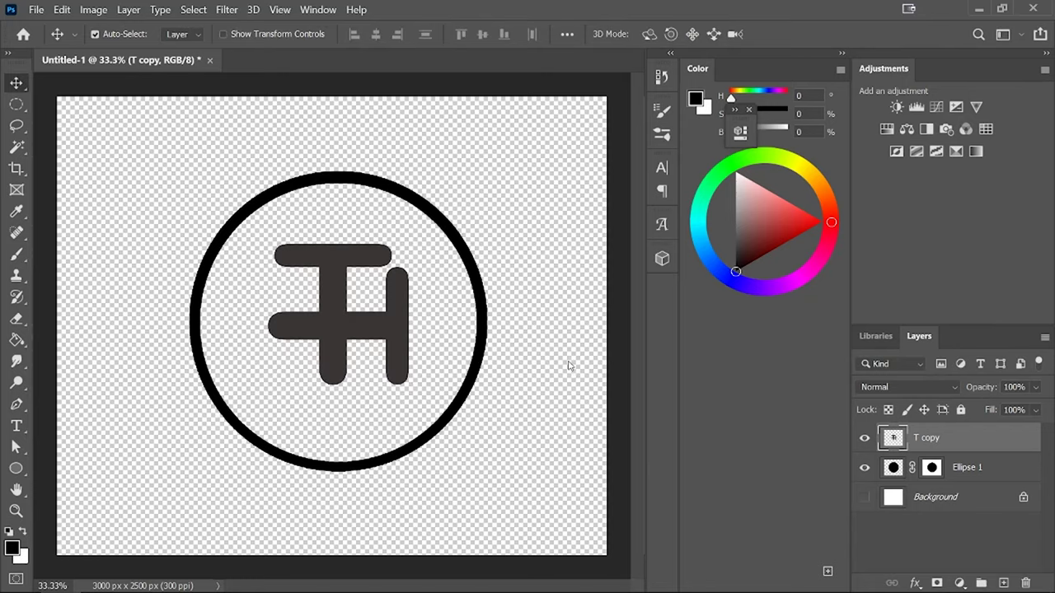
pyautogui.press('ctrl')
pyautogui.hotkey('ctrl', '+')
pyautogui.hotkey('ctrl', '+')
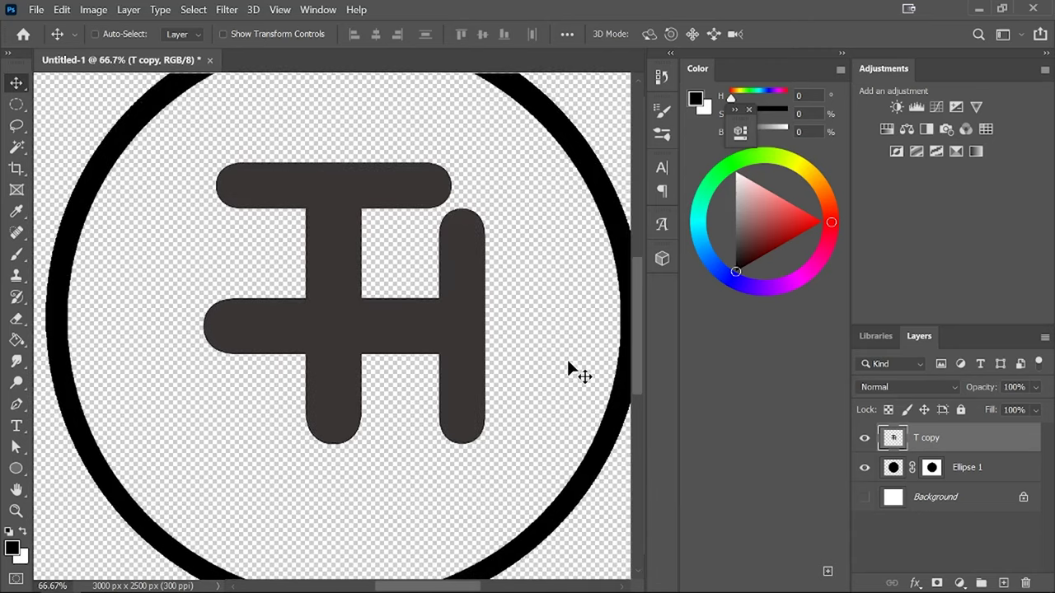
pyautogui.hotkey('ctrl', '+')
pyautogui.hotkey('ctrl', '+')
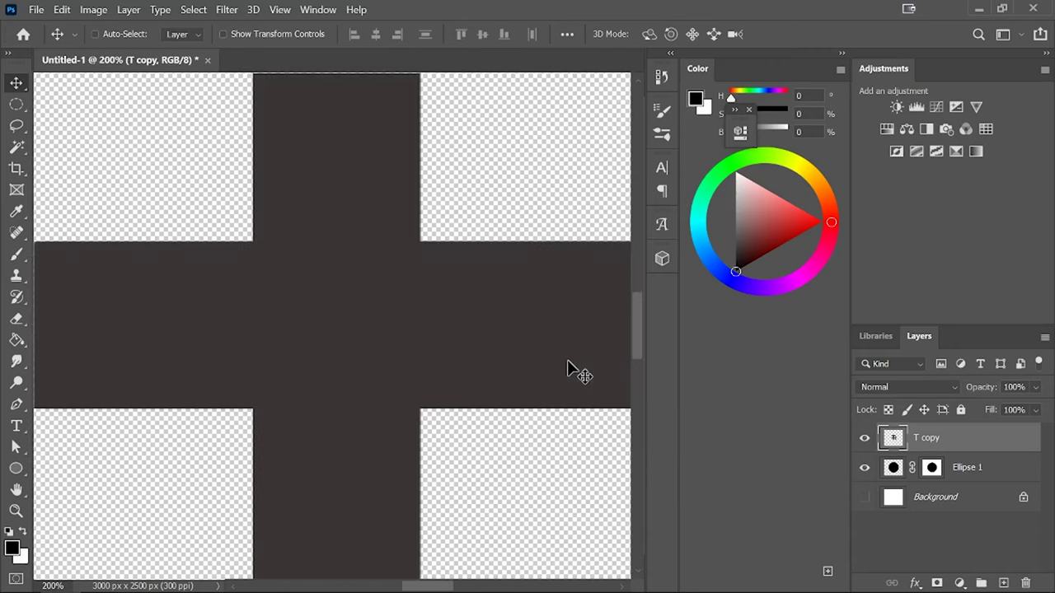
pyautogui.hotkey('ctrl', '-')
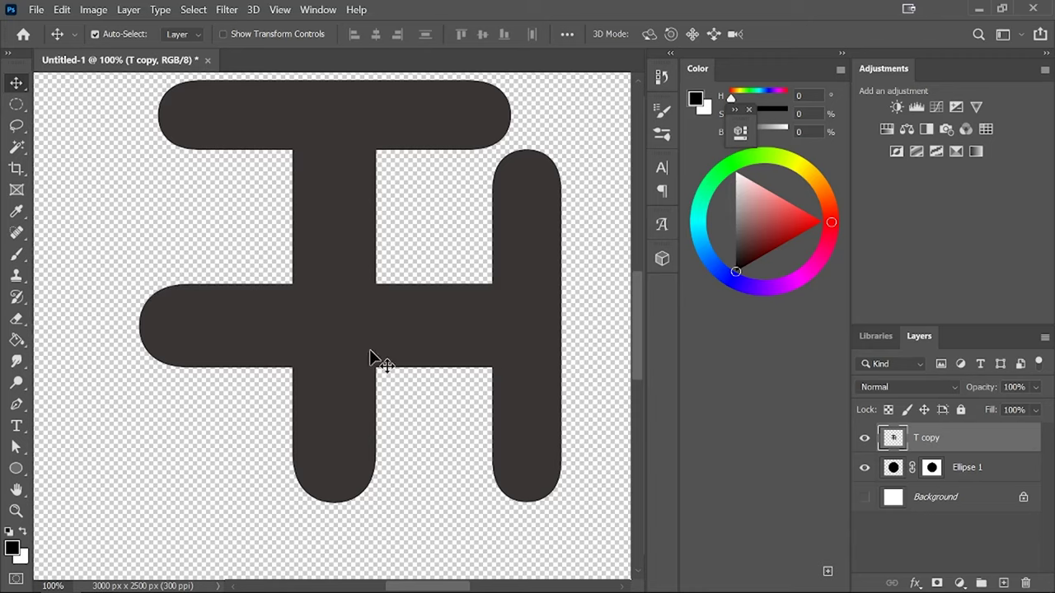
pyautogui.moveTo(16, 104); pyautogui.dragTo(110, 103)
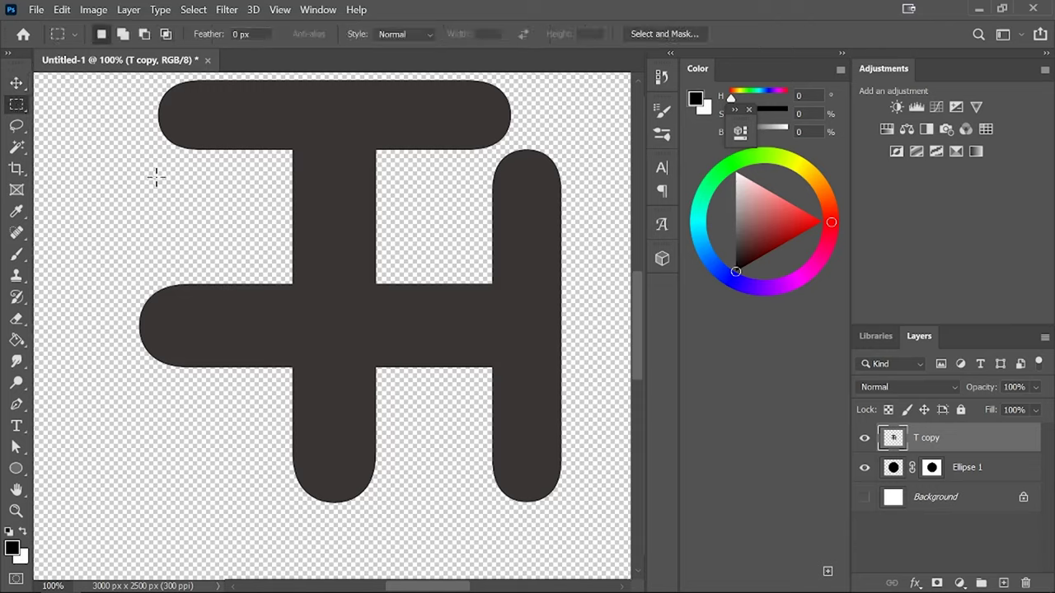
# Mask out the shape's left arm using an inverted marquee selection, then fit the image on screen
pyautogui.moveTo(126, 161); pyautogui.dragTo(293, 436)
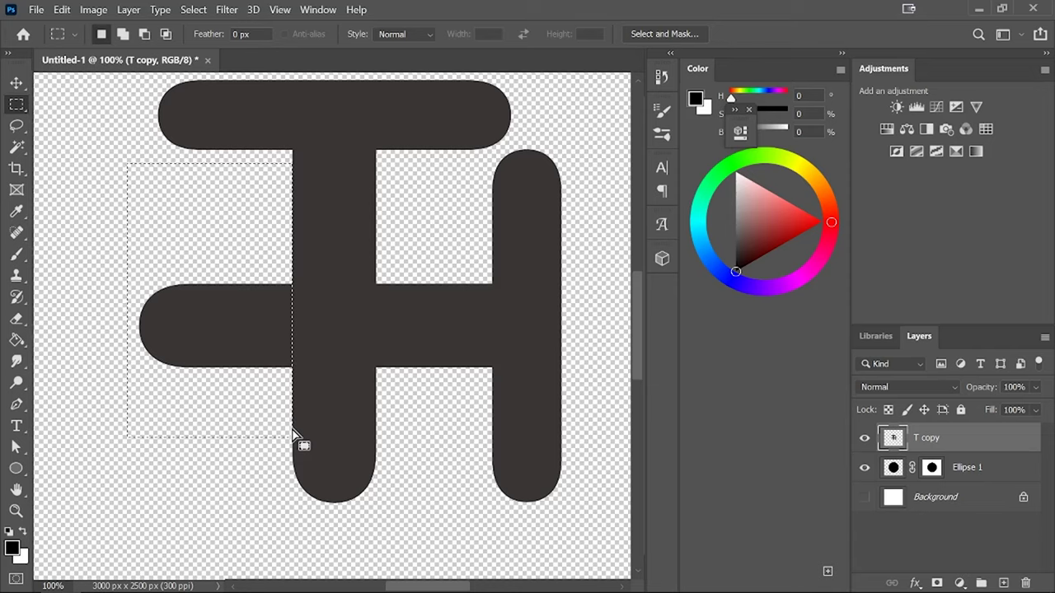
pyautogui.click(937, 583)
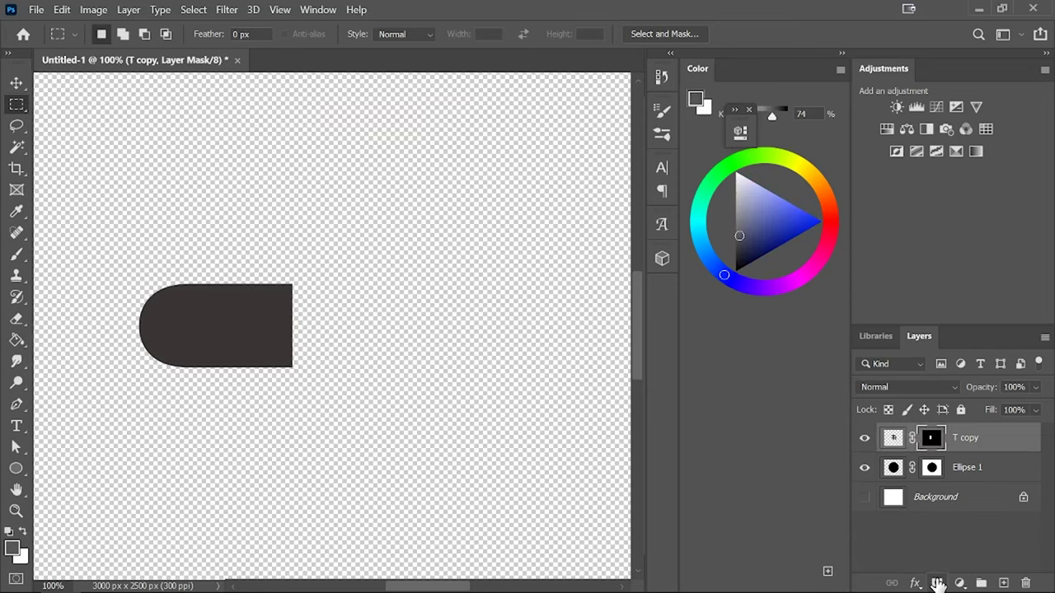
pyautogui.hotkey('ctrl', 'z')
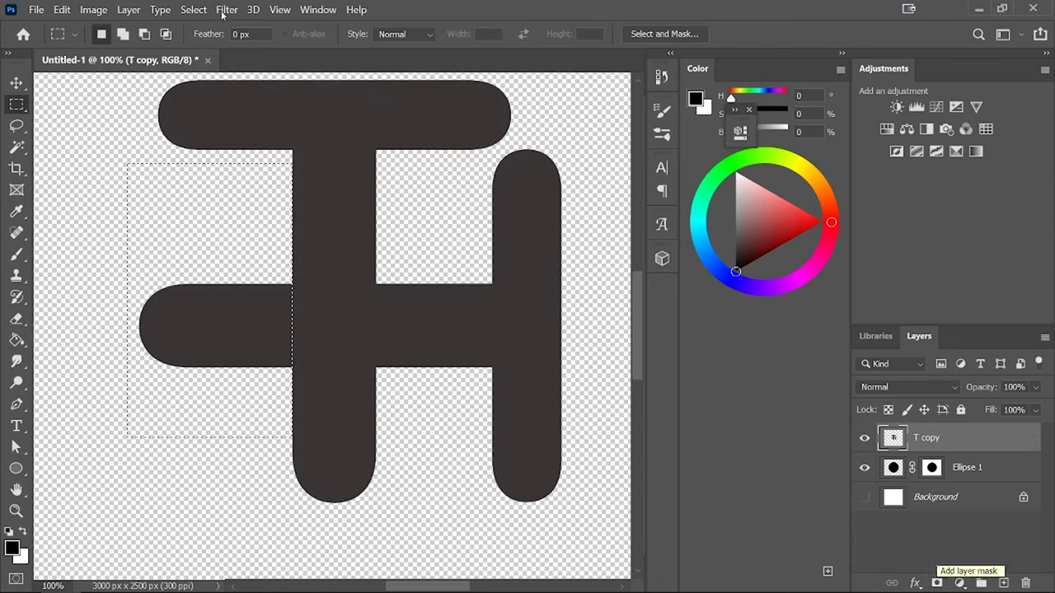
pyautogui.click(194, 10)
pyautogui.click(237, 75)
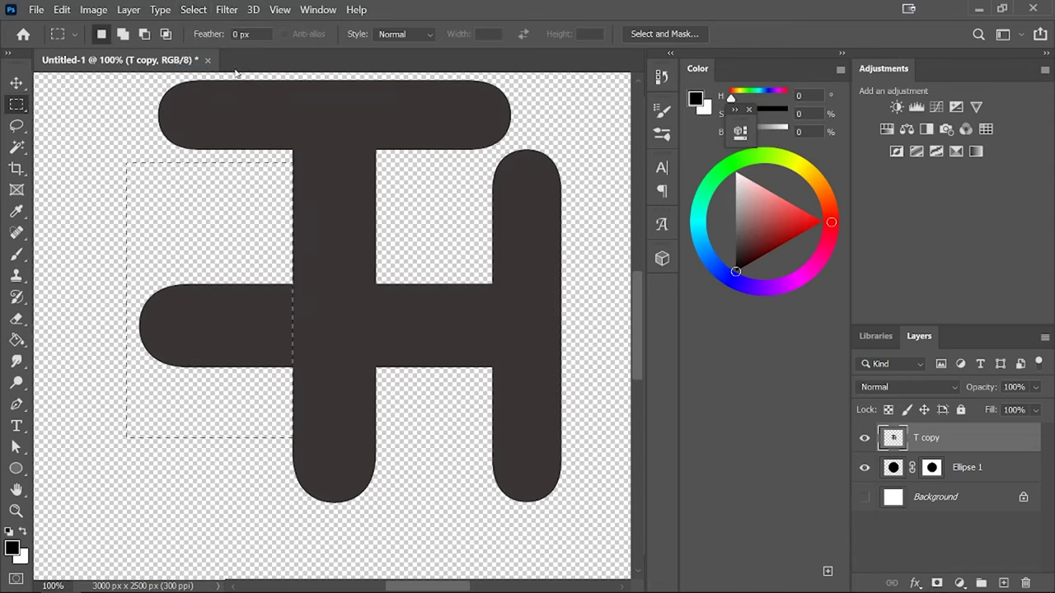
pyautogui.click(937, 583)
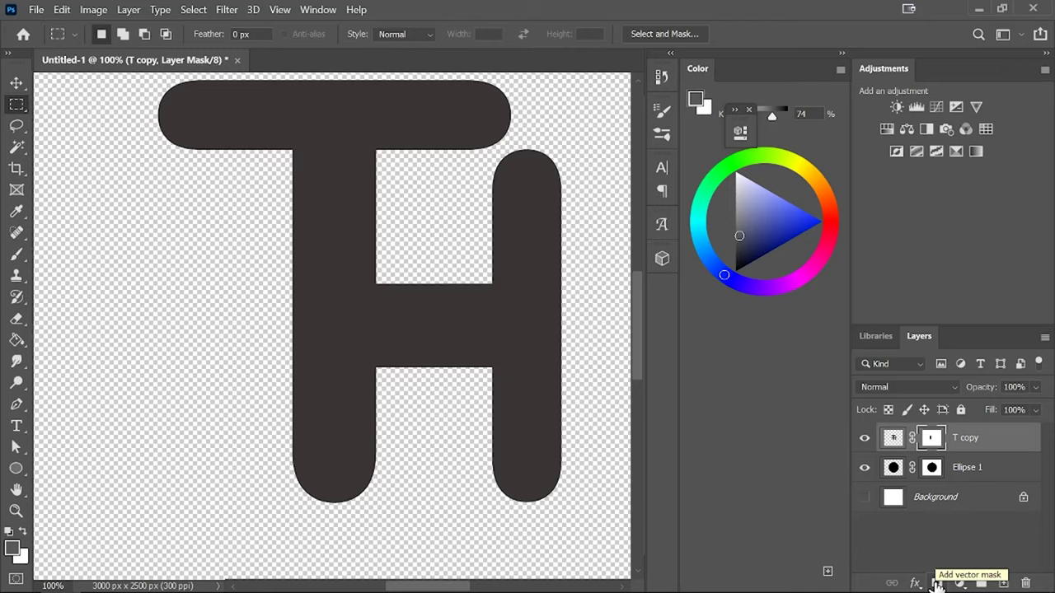
pyautogui.hotkey('ctrl', '0')
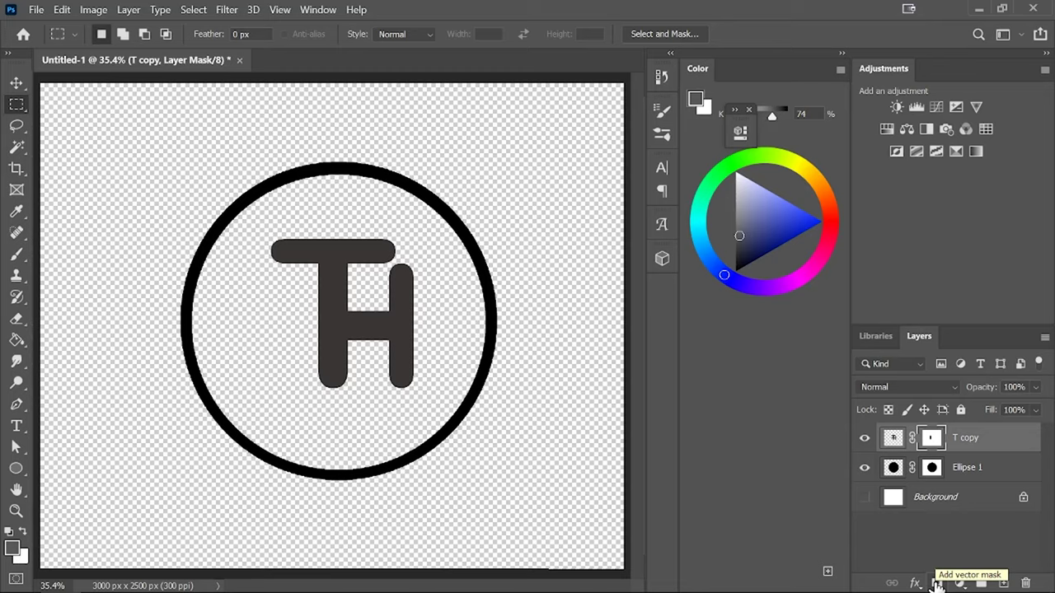
# Scale the TH letters to about 132% and reposition them inside the circle
pyautogui.hotkey('ctrl', 't')
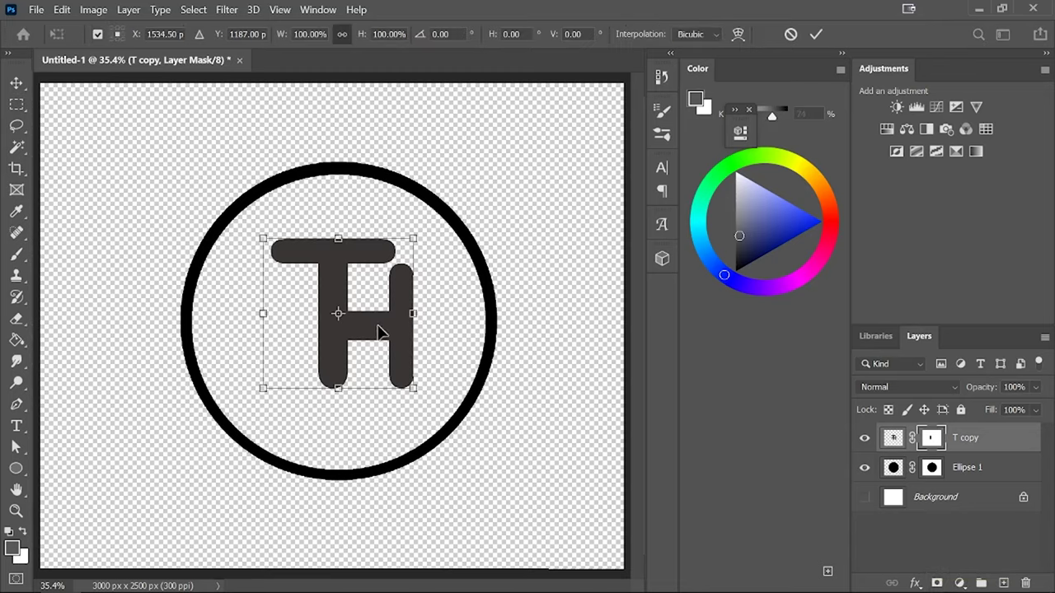
pyautogui.moveTo(380, 330)
pyautogui.mouseDown()
pyautogui.moveTo(365, 338)
pyautogui.moveTo(360, 325)
pyautogui.moveTo(370, 338)
pyautogui.mouseUp()
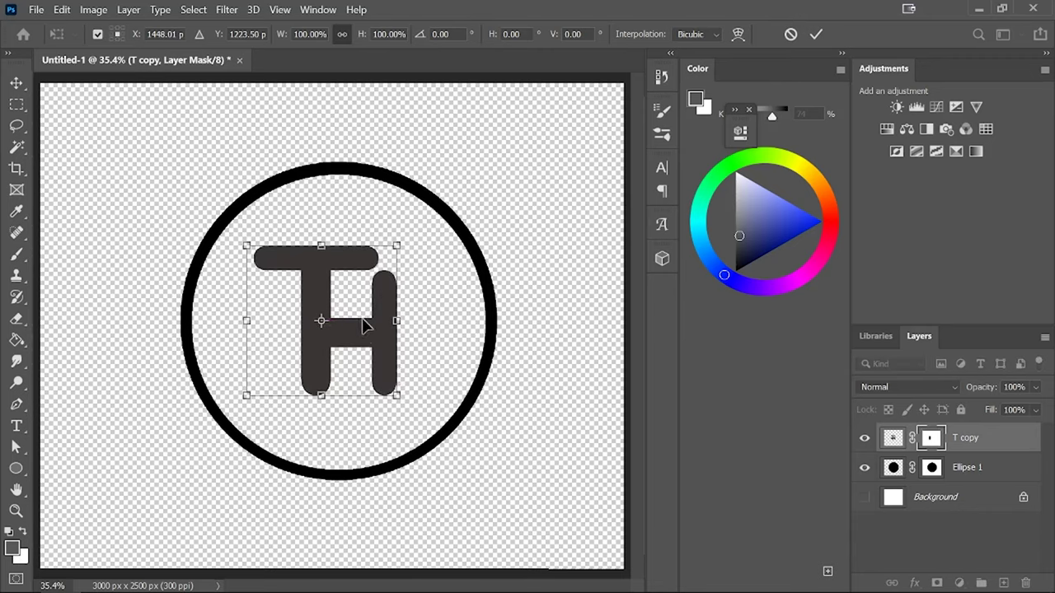
pyautogui.moveTo(397, 396); pyautogui.dragTo(424, 422)
pyautogui.moveTo(381, 352); pyautogui.dragTo(357, 340)
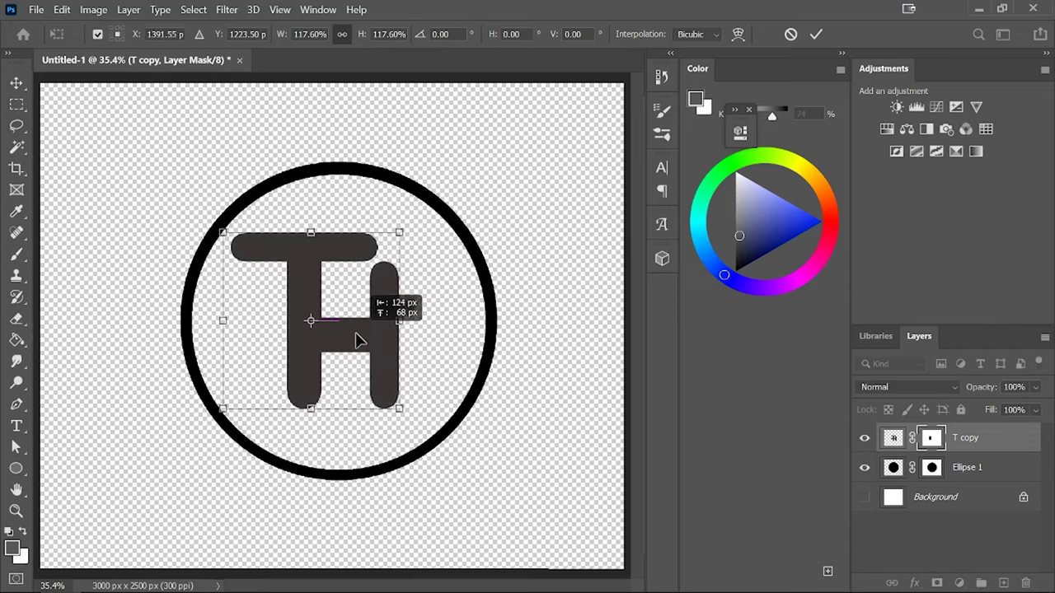
pyautogui.moveTo(401, 407); pyautogui.dragTo(421, 430)
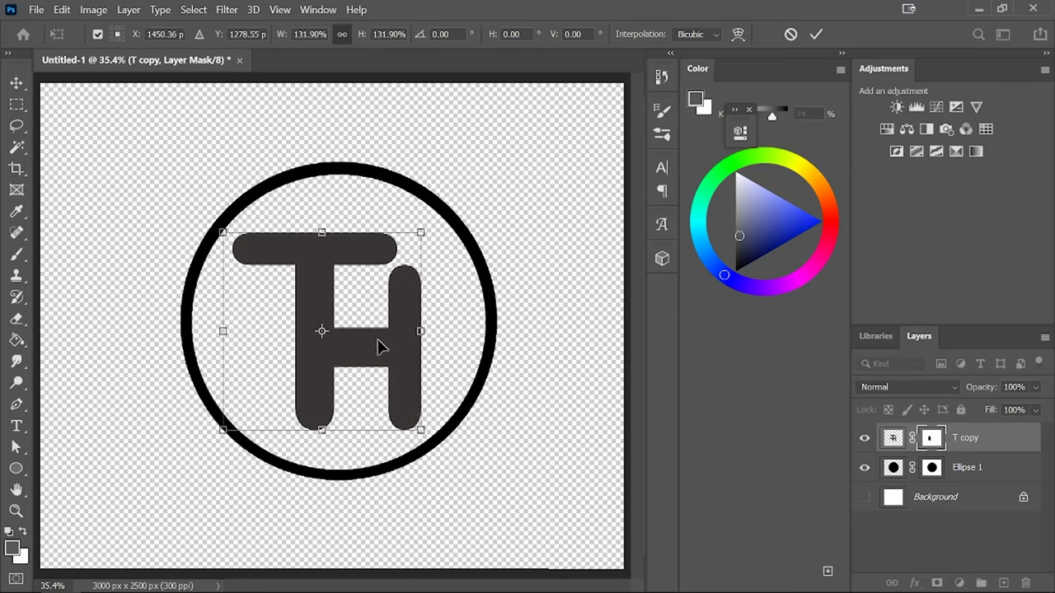
pyautogui.moveTo(378, 348); pyautogui.dragTo(380, 342)
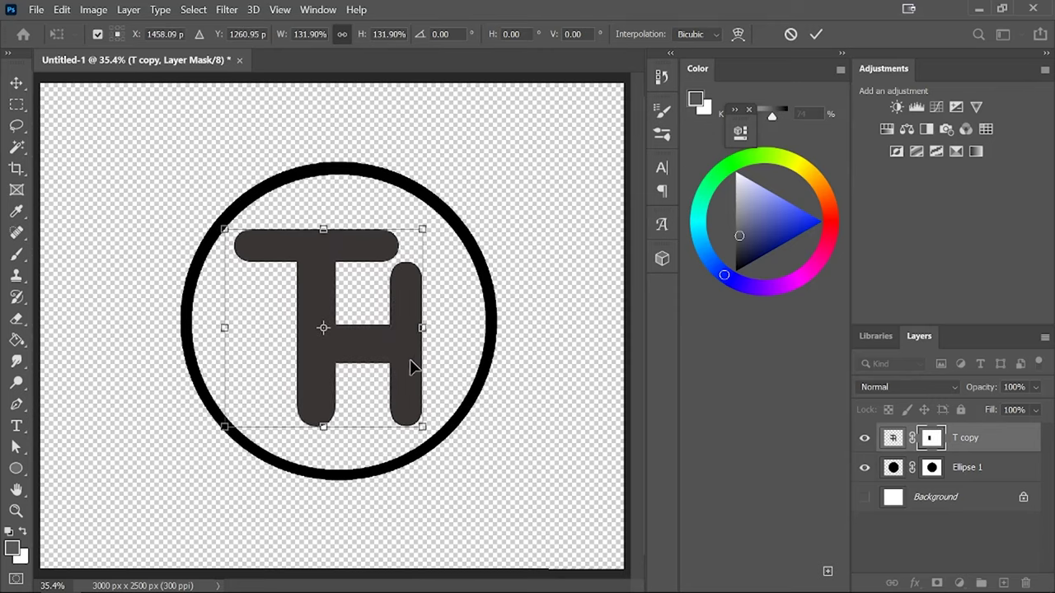
pyautogui.press('Return')
pyautogui.press('m')
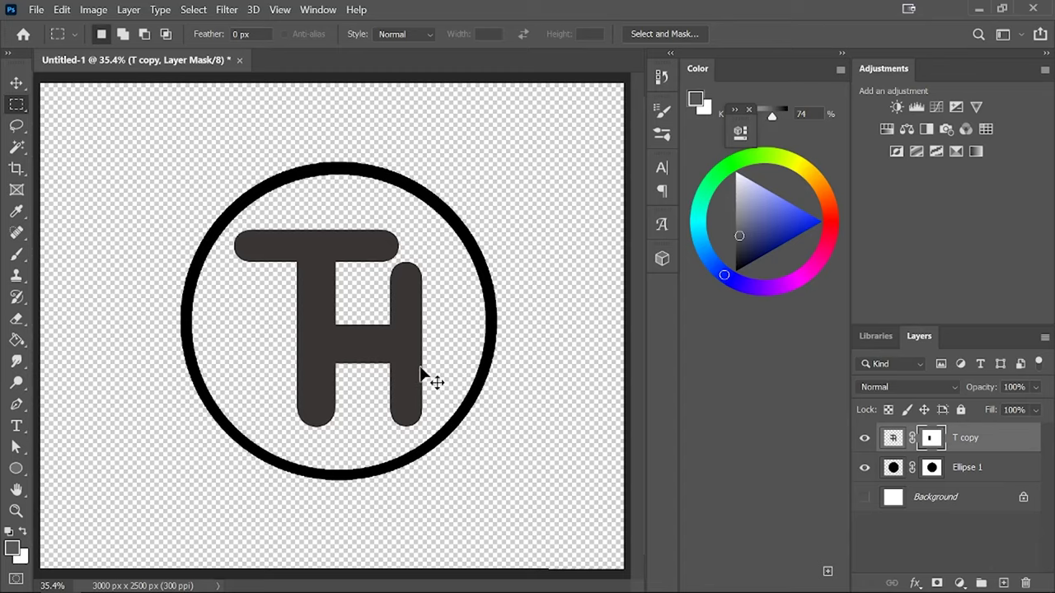
# Enlarge the TH letters a further 108% and shift them up-left
pyautogui.hotkey('ctrl', 't')
pyautogui.moveTo(423, 426); pyautogui.dragTo(441, 441)
pyautogui.moveTo(403, 358); pyautogui.dragTo(404, 360)
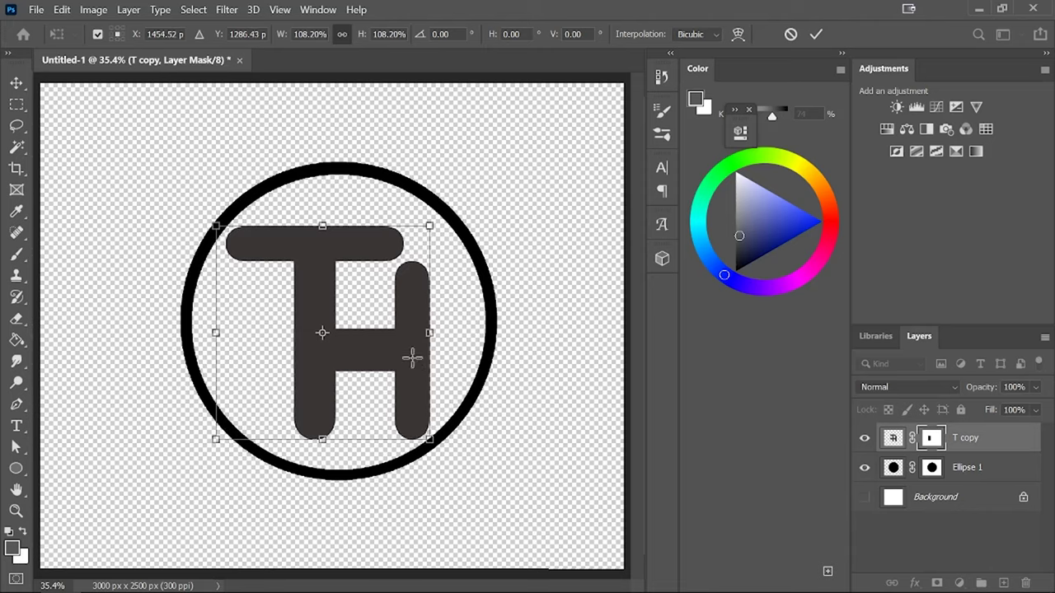
pyautogui.press('Return')
pyautogui.press('m')
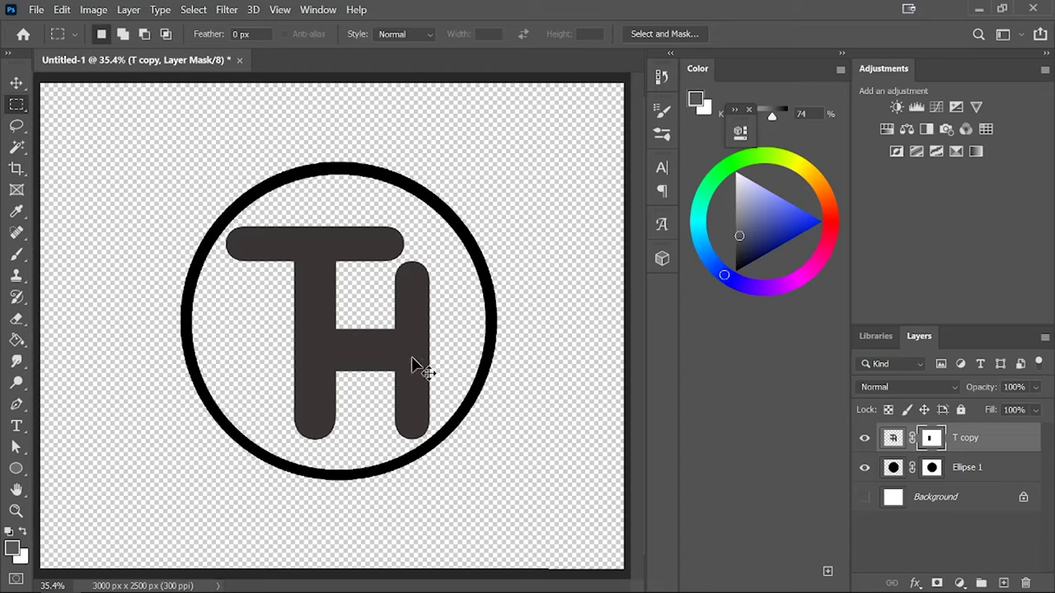
# Move the TH letters up so they sit centred in the circle
pyautogui.hotkey('ctrl', 't')
pyautogui.moveTo(403, 351); pyautogui.dragTo(405, 355)
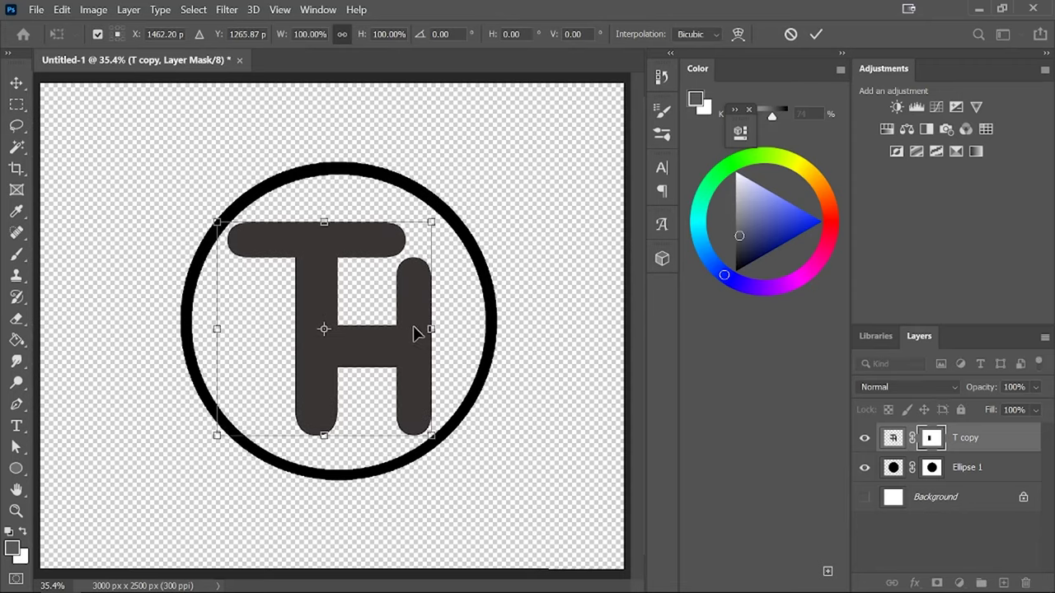
pyautogui.press('Return')
pyautogui.press('m')
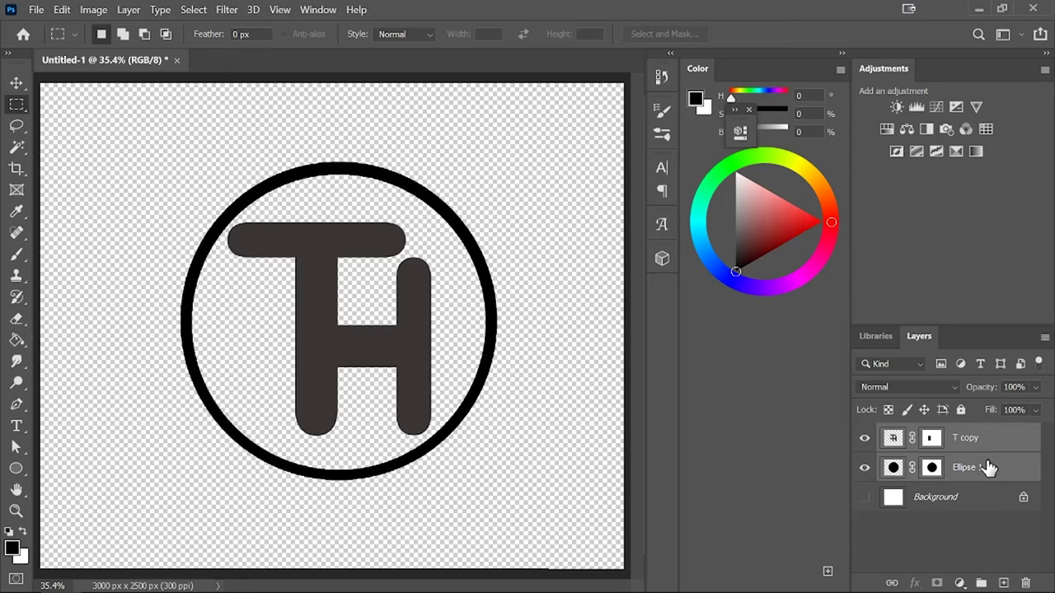
# Merge the TH with the ring, duplicate it as T copy 2 below T copy, and reselect T copy
pyautogui.hotkey('ctrl', 'e')
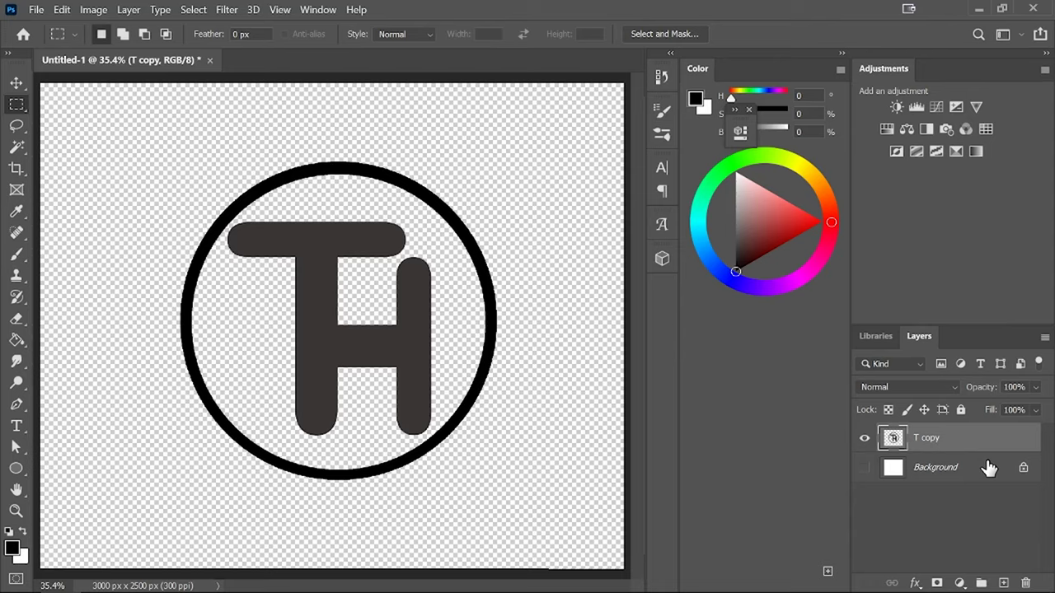
pyautogui.hotkey('ctrl', 'j')
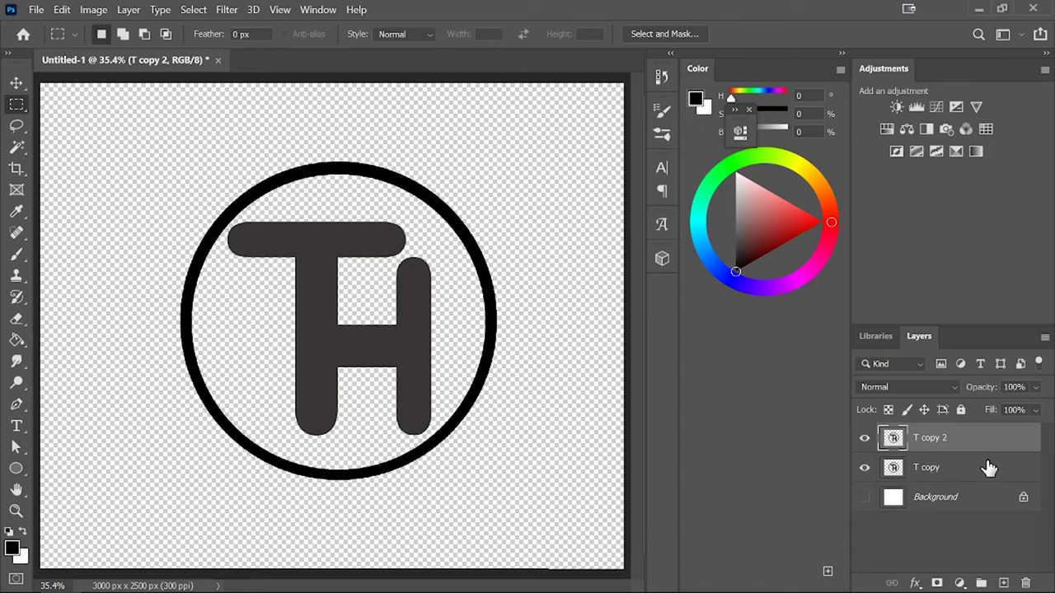
pyautogui.moveTo(980, 442); pyautogui.dragTo(979, 492)
pyautogui.click(956, 443)
# Give the T copy layer a Bevel & Emboss style with the Texture option enabled
pyautogui.doubleClick(994, 445)
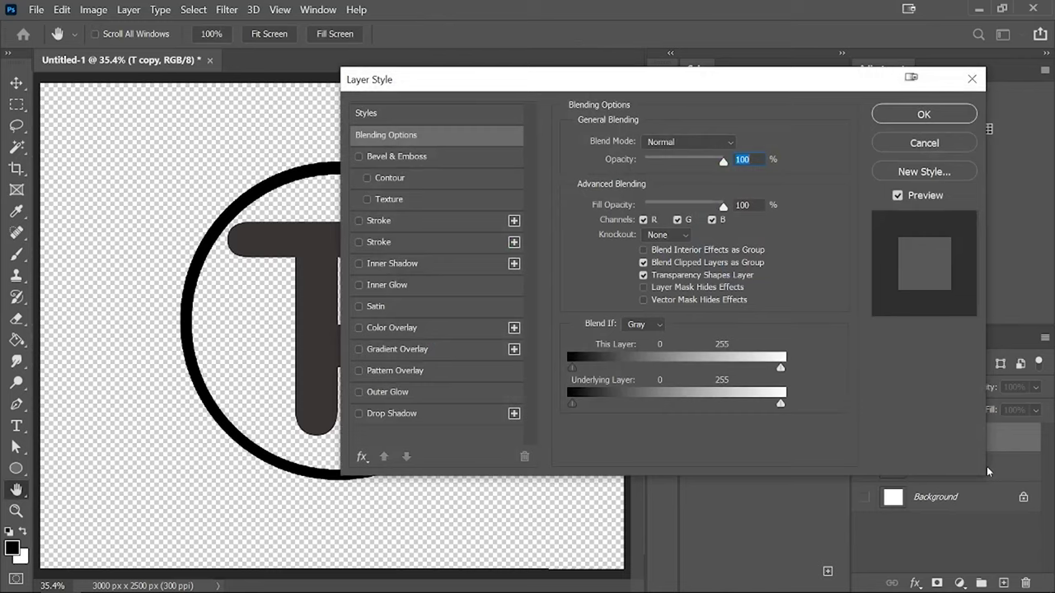
pyautogui.moveTo(715, 79); pyautogui.dragTo(864, 99)
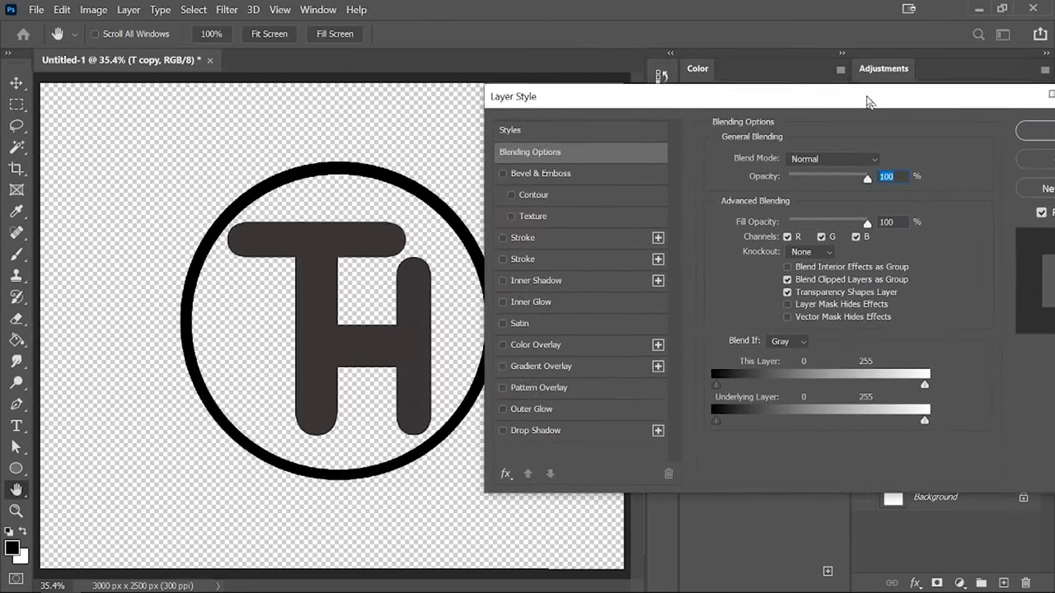
pyautogui.click(507, 176)
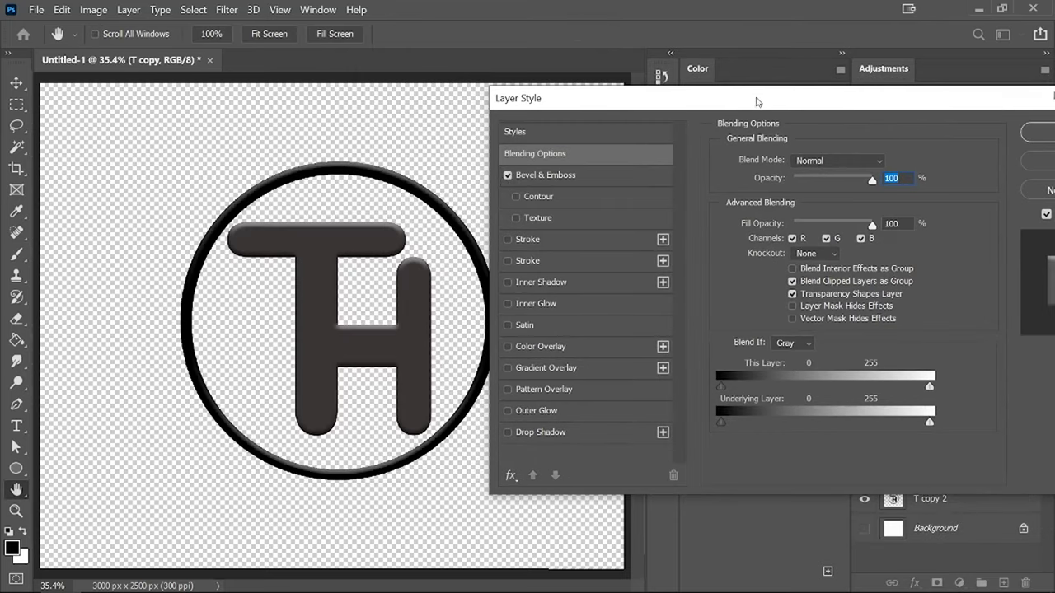
pyautogui.moveTo(756, 100); pyautogui.dragTo(777, 87)
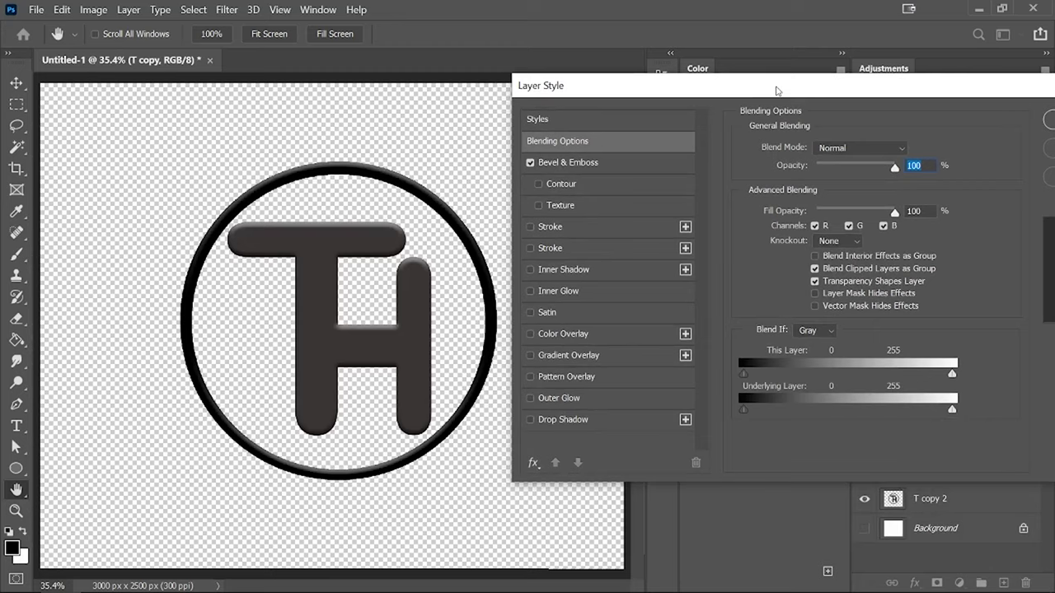
pyautogui.click(539, 205)
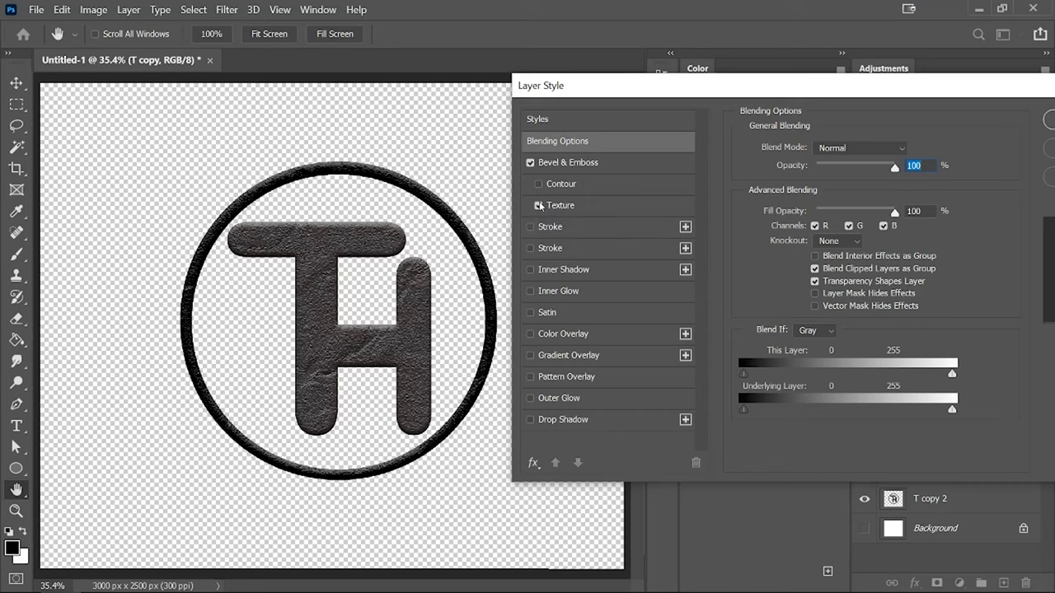
# Open the texture pattern picker and try the Grass patterns on the bevel
pyautogui.click(637, 206)
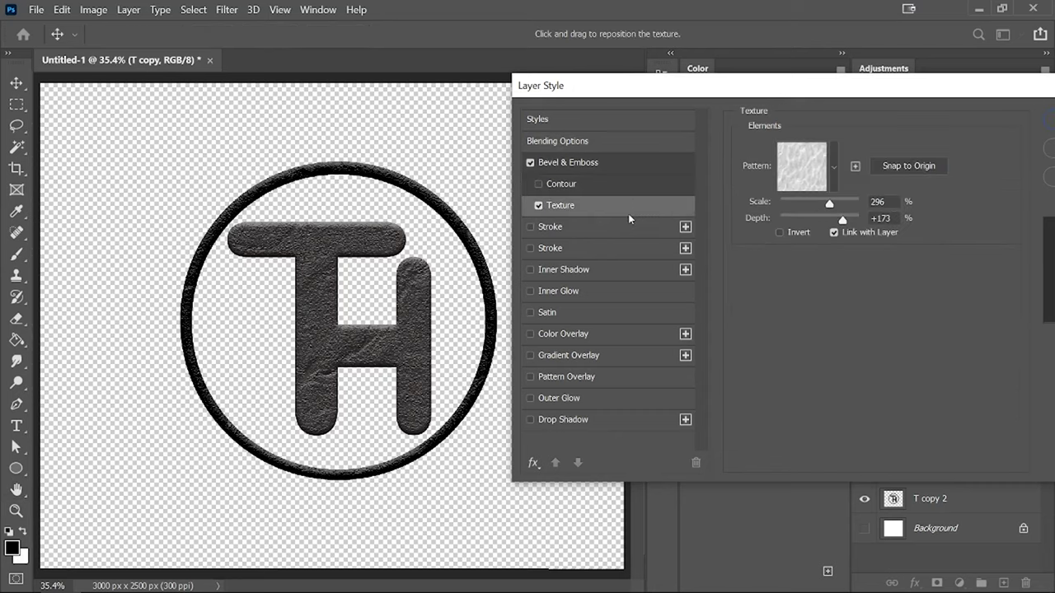
pyautogui.click(832, 167)
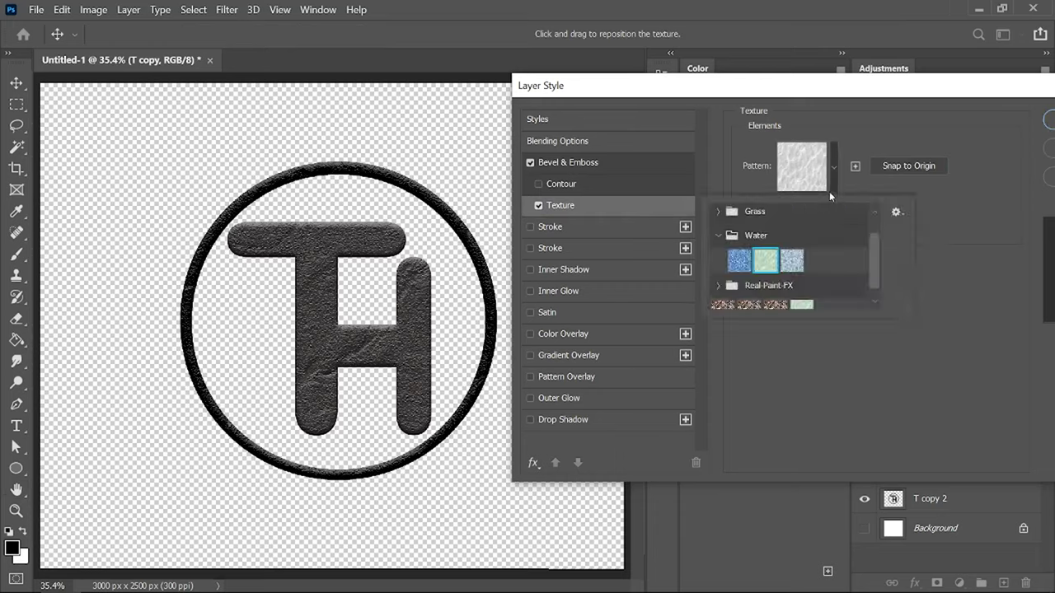
pyautogui.click(723, 235)
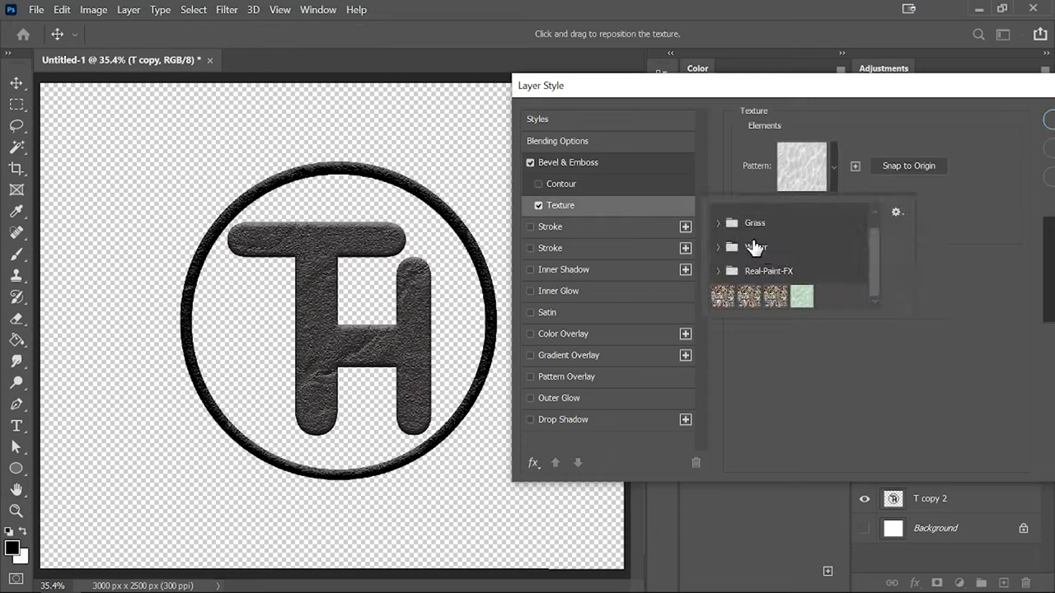
pyautogui.click(726, 223)
pyautogui.click(792, 249)
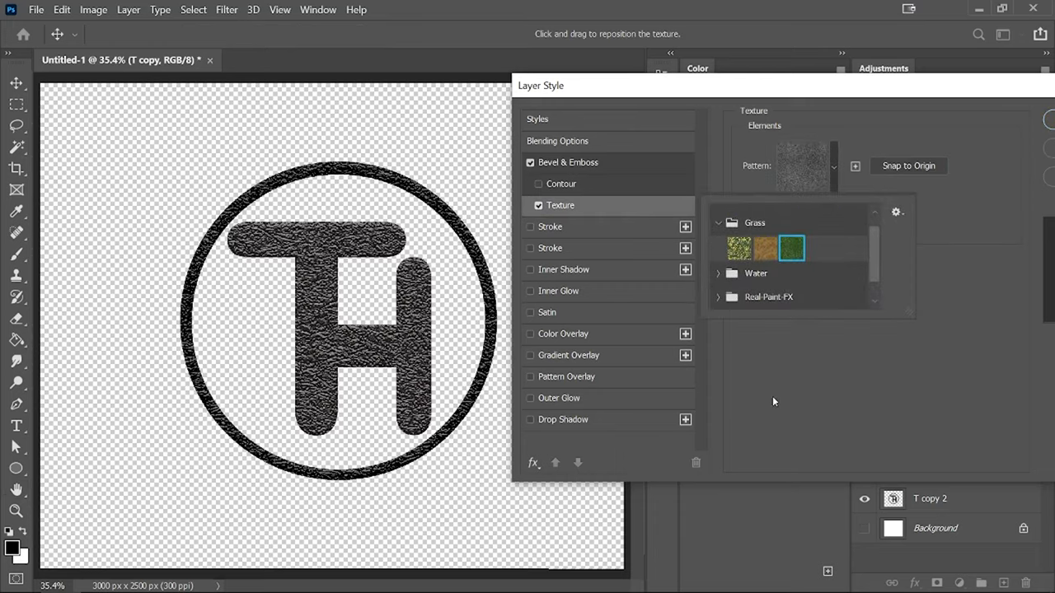
pyautogui.click(739, 249)
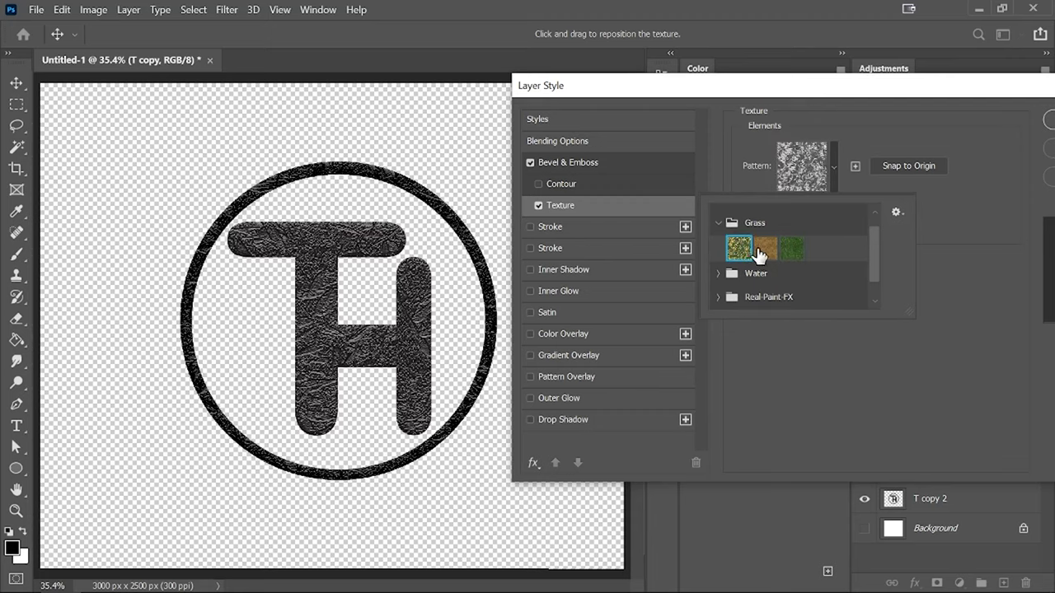
pyautogui.click(723, 224)
pyautogui.moveTo(872, 265); pyautogui.dragTo(874, 229)
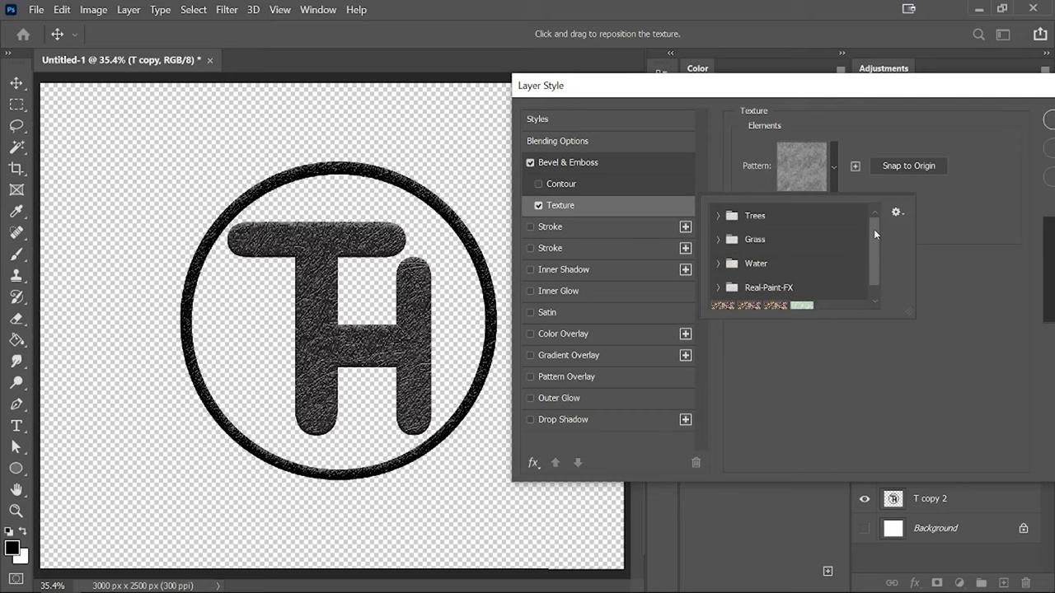
# Try a Trees pattern, then settle on the middle Water pattern as the texture
pyautogui.click(718, 216)
pyautogui.click(739, 241)
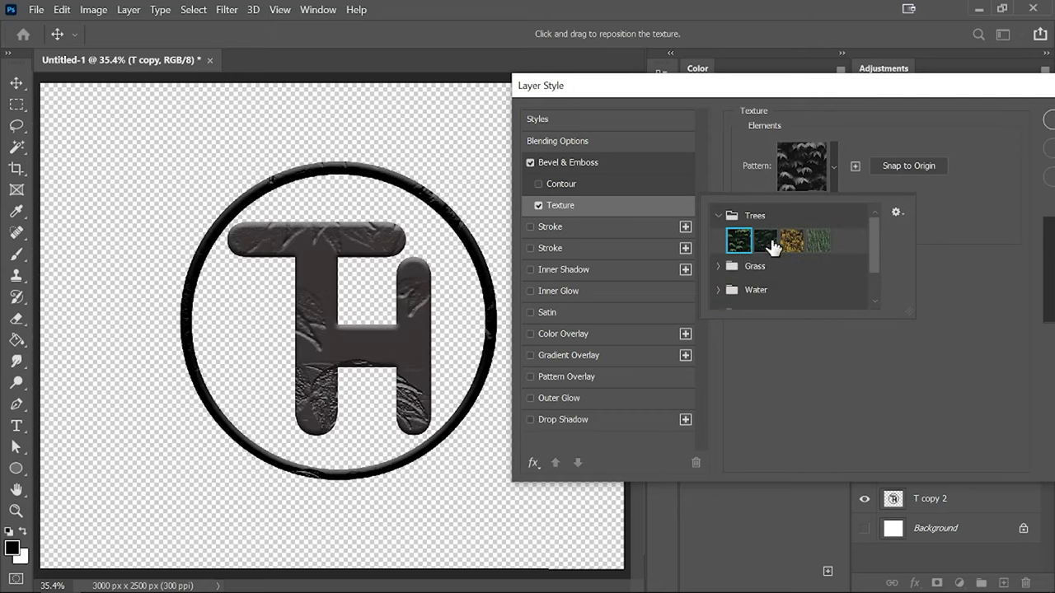
pyautogui.click(718, 216)
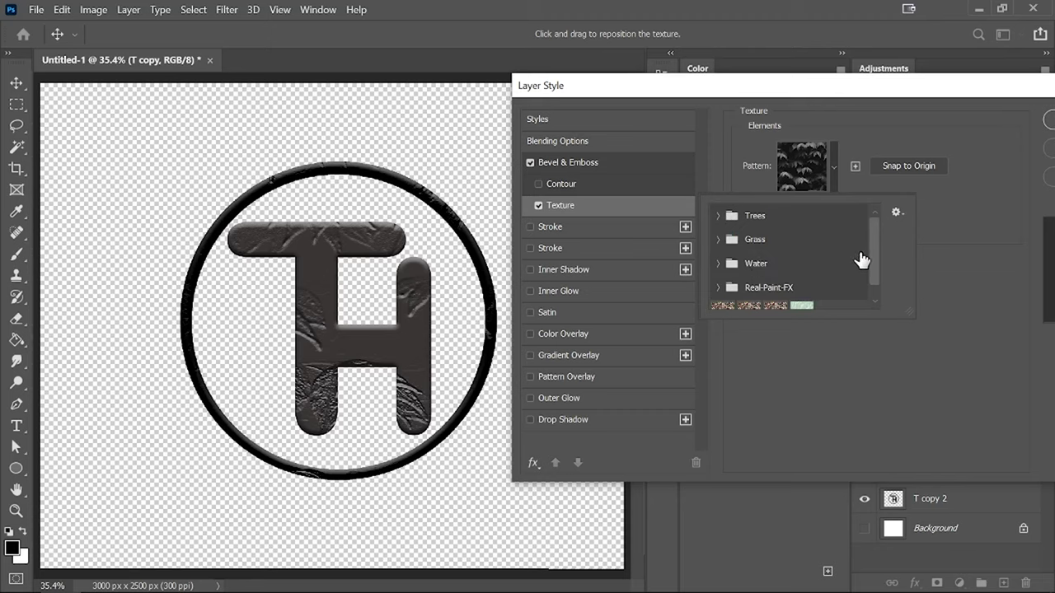
pyautogui.click(718, 264)
pyautogui.click(765, 290)
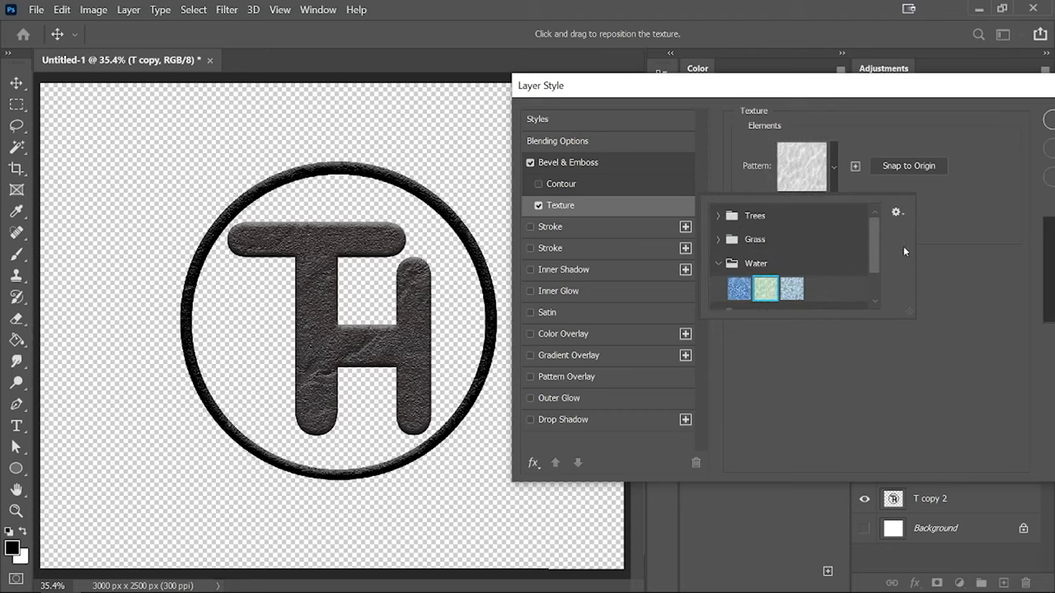
pyautogui.click(934, 222)
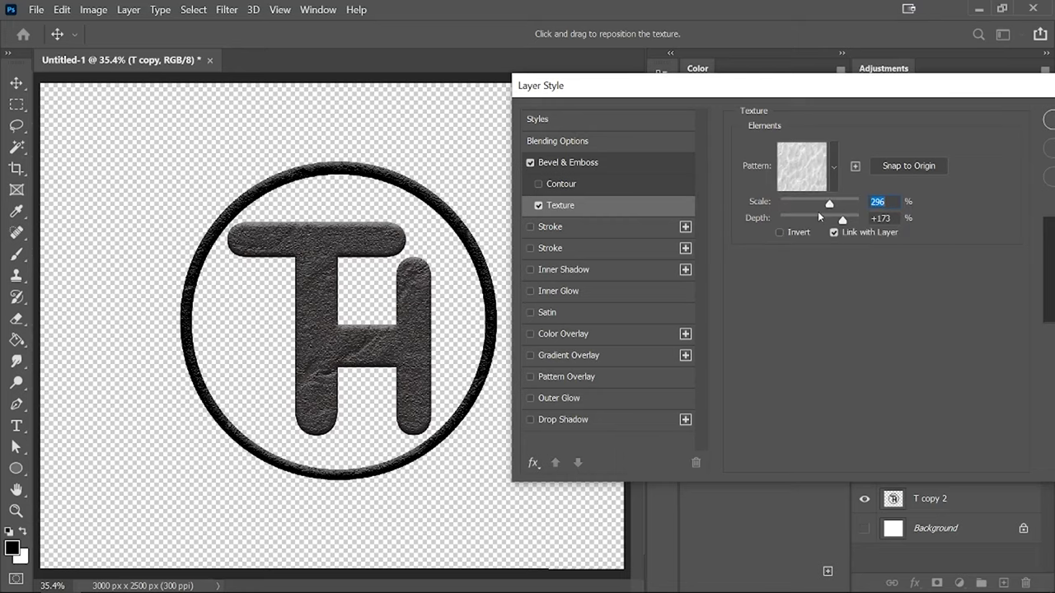
# Set the stone texture to 93% scale and +87% depth, then apply the layer style
pyautogui.moveTo(835, 203)
pyautogui.mouseDown()
pyautogui.moveTo(805, 207)
pyautogui.moveTo(818, 206)
pyautogui.mouseUp()
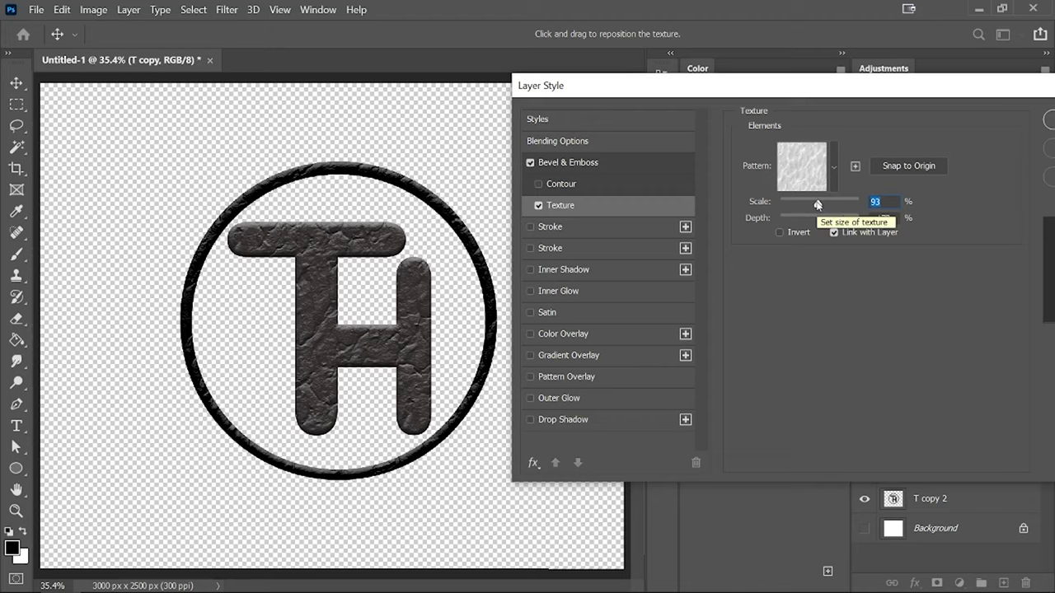
pyautogui.moveTo(842, 220)
pyautogui.mouseDown()
pyautogui.moveTo(826, 221)
pyautogui.moveTo(838, 221)
pyautogui.mouseUp()
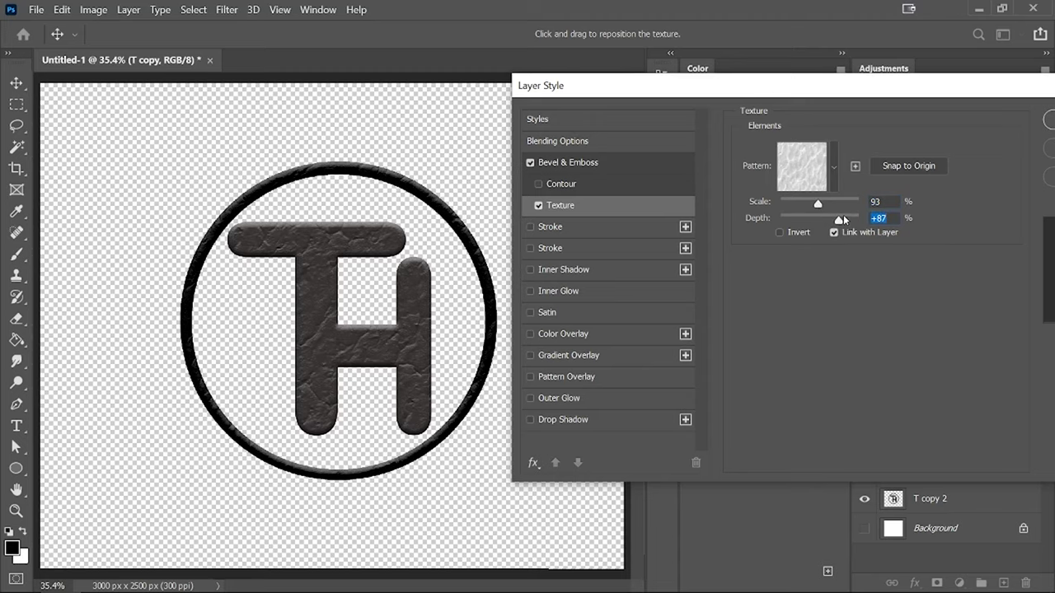
pyautogui.moveTo(904, 90); pyautogui.dragTo(794, 90)
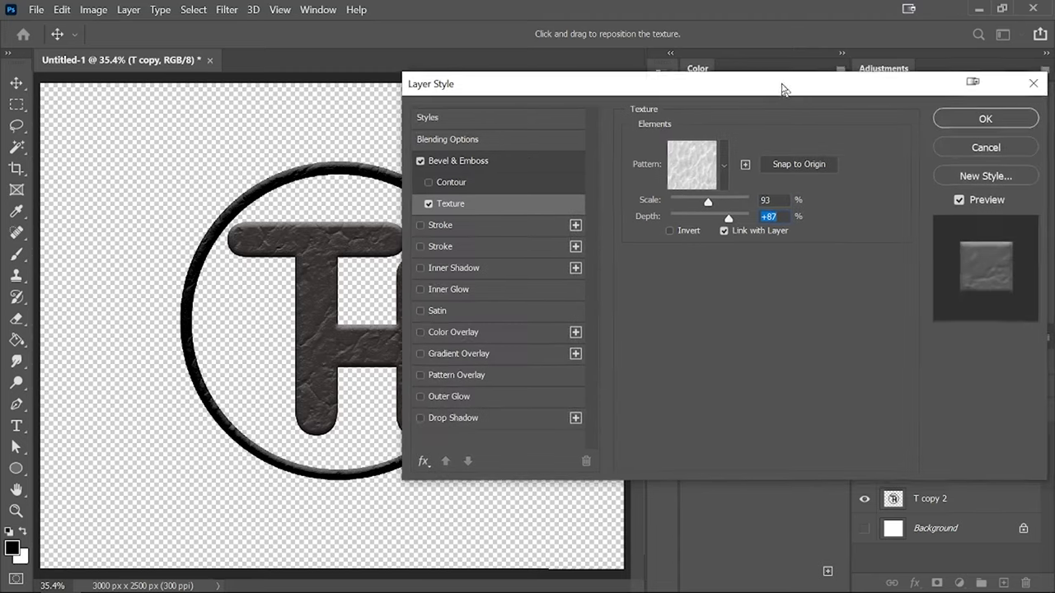
pyautogui.click(995, 121)
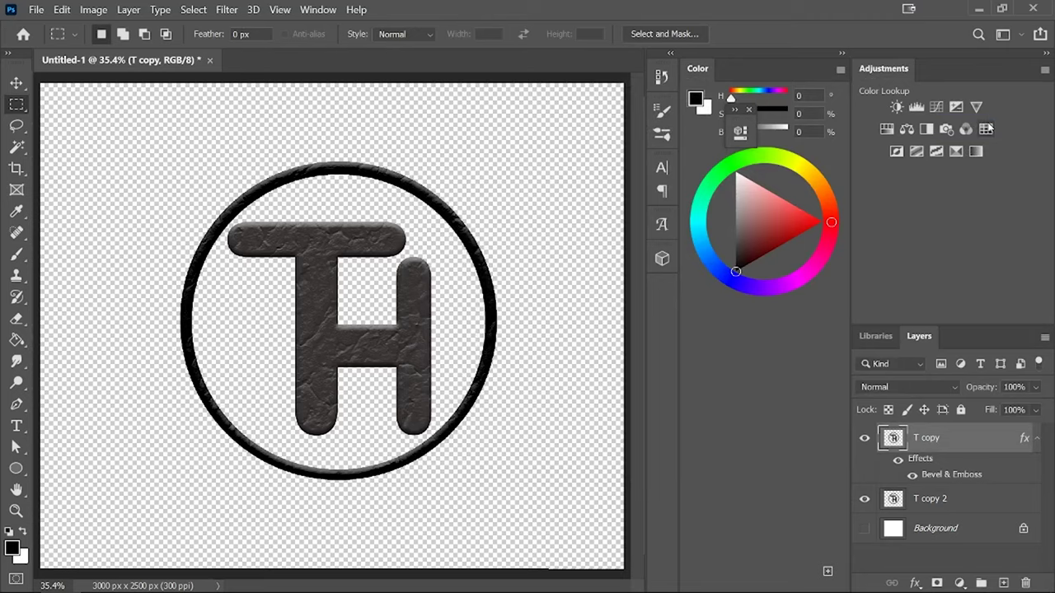
# Add a Gradient Overlay to T copy's layer style, leaving Drop Shadow off, and apply it
pyautogui.doubleClick(975, 446)
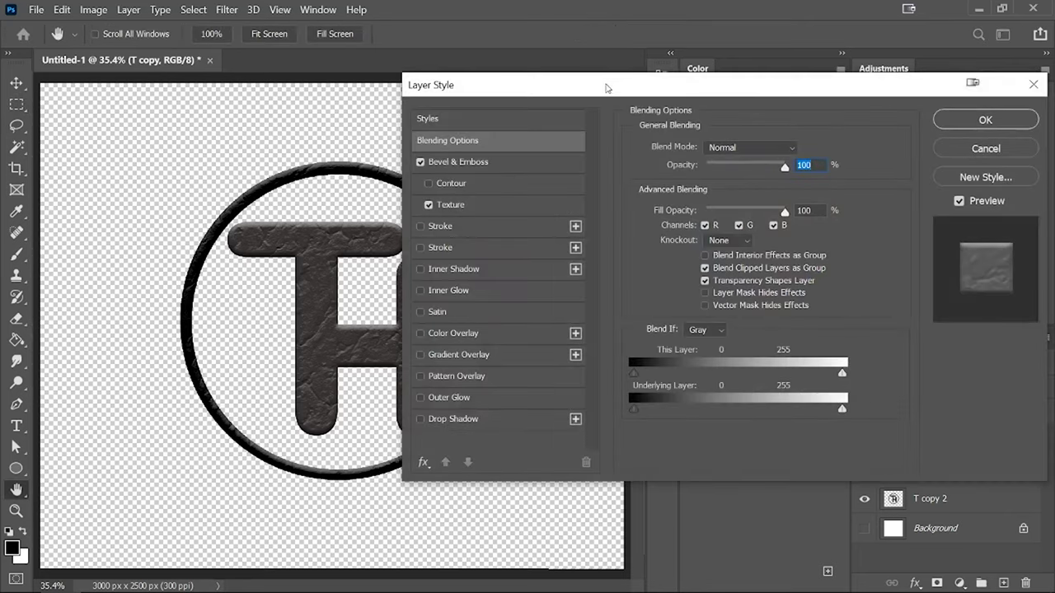
pyautogui.moveTo(610, 83); pyautogui.dragTo(696, 83)
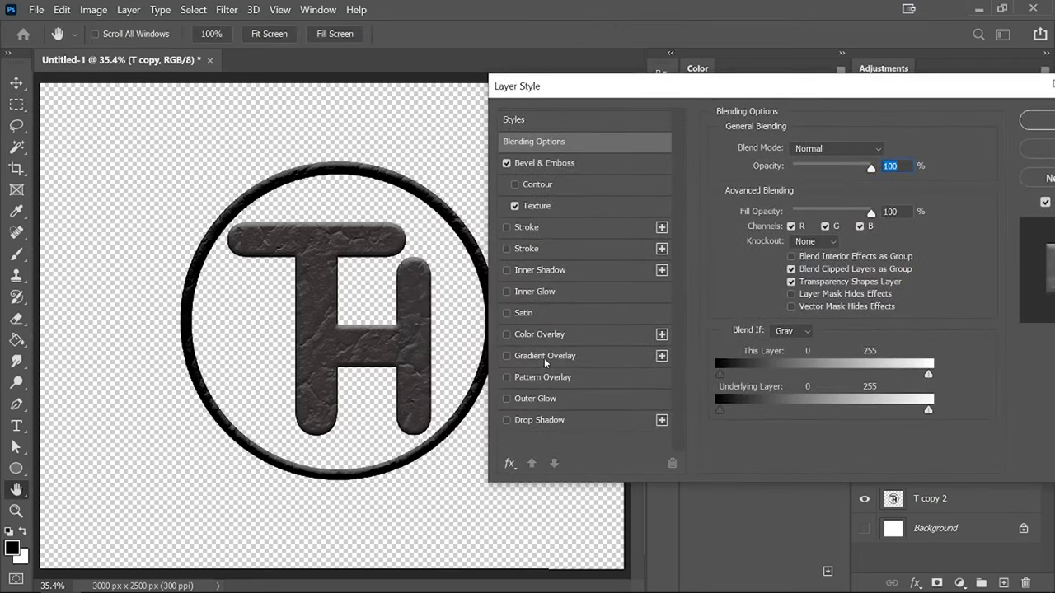
pyautogui.click(507, 356)
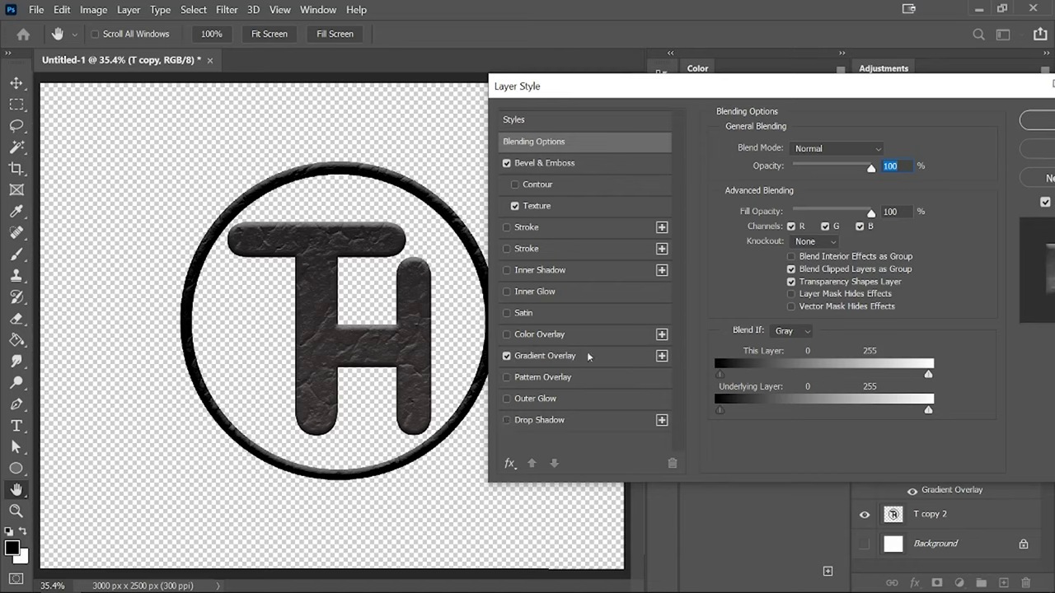
pyautogui.click(506, 421)
pyautogui.click(506, 420)
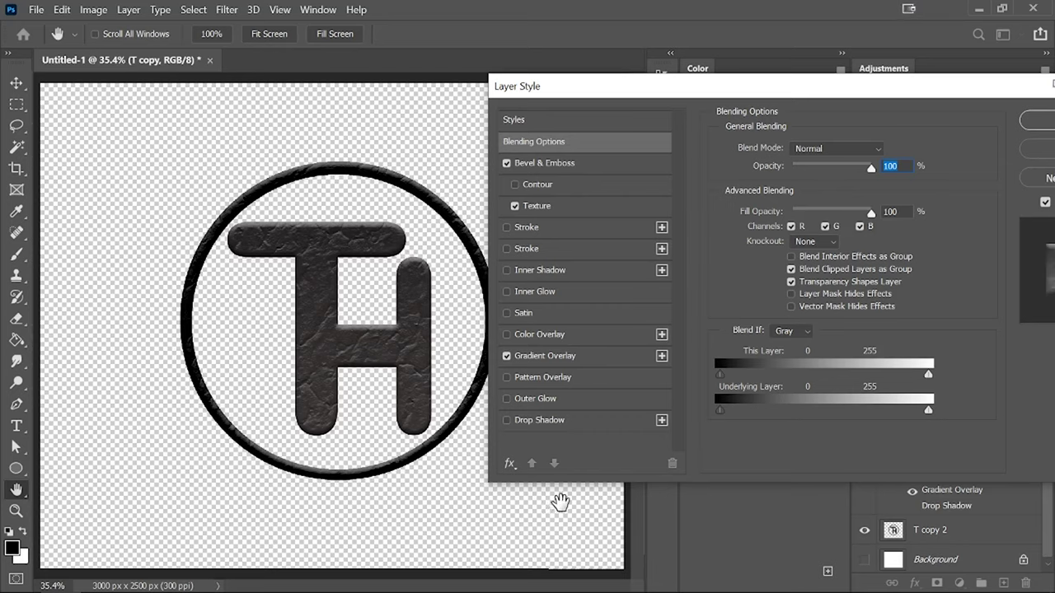
pyautogui.moveTo(757, 93); pyautogui.dragTo(590, 88)
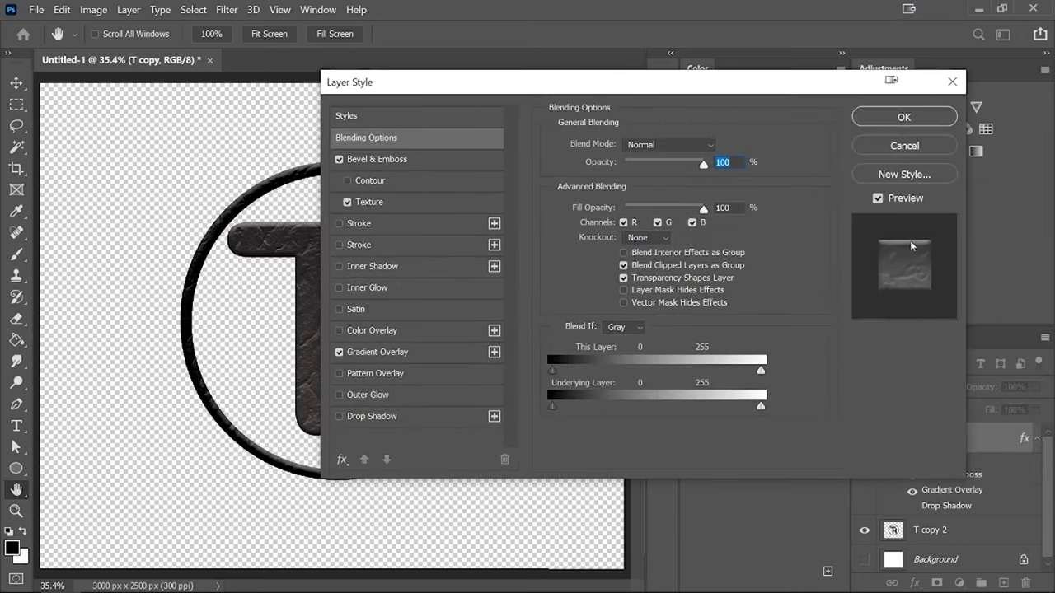
pyautogui.click(904, 117)
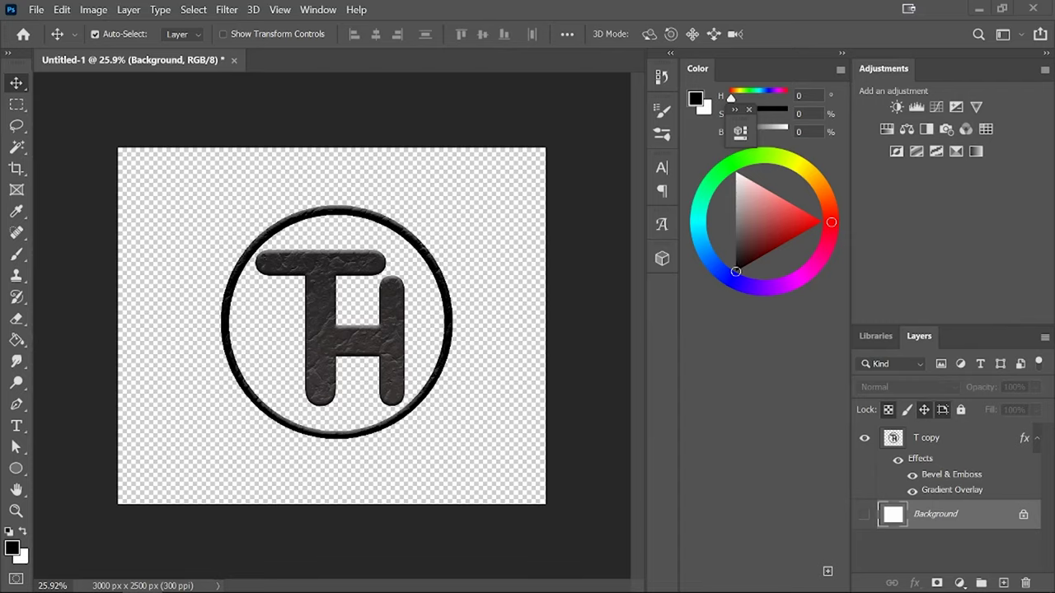
pyautogui.click(318, 10)
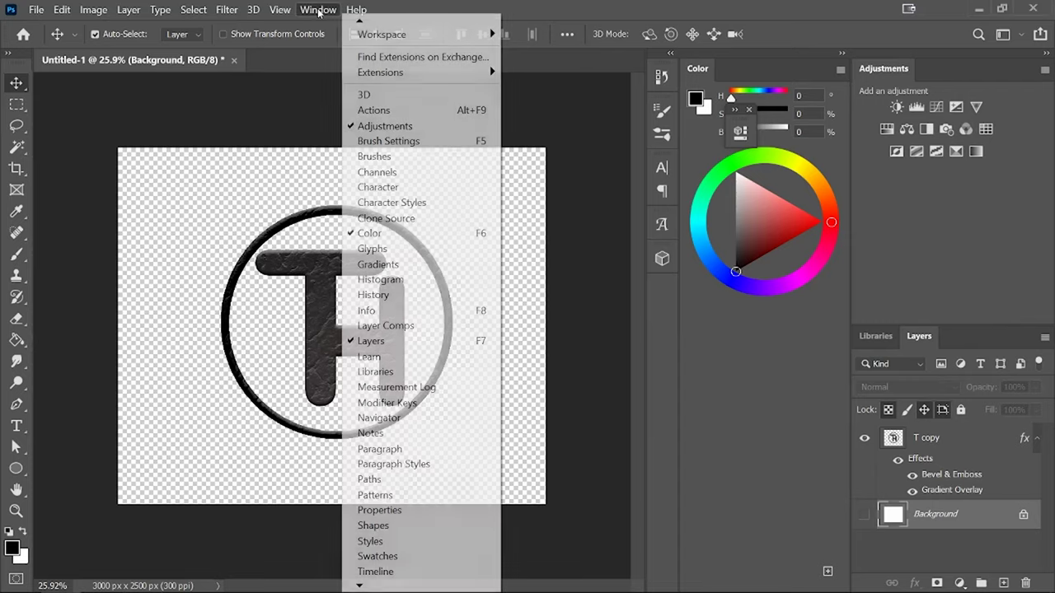
pyautogui.click(388, 571)
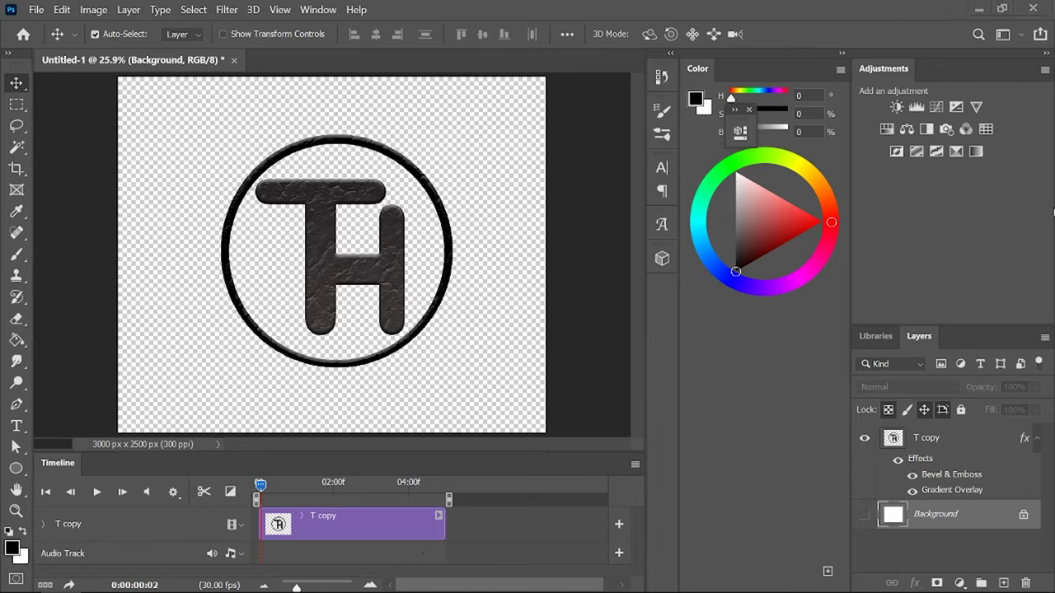
pyautogui.moveTo(377, 209); pyautogui.dragTo(372, 204)
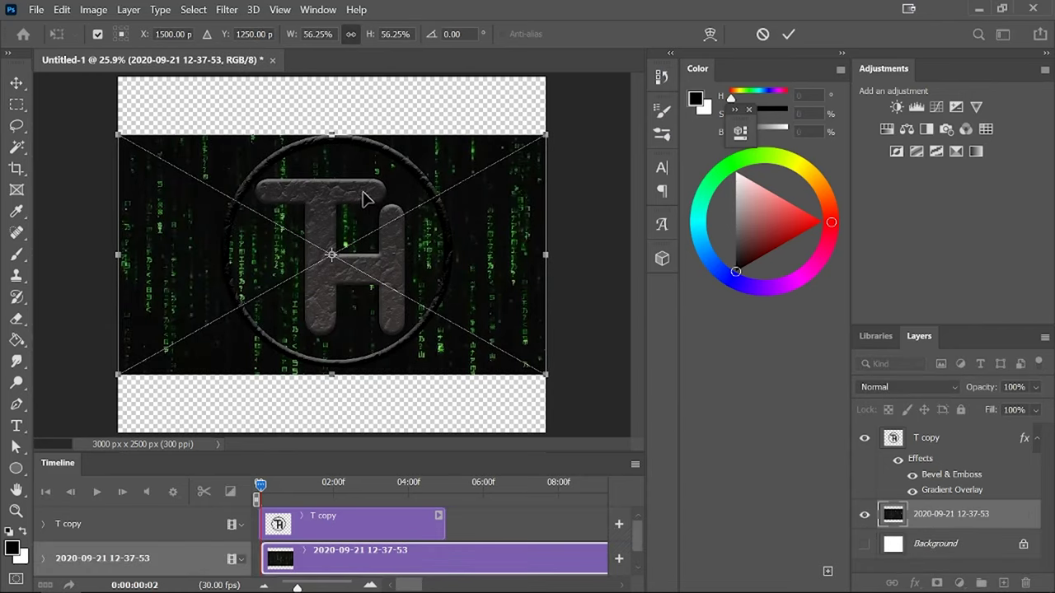
pyautogui.press('Return')
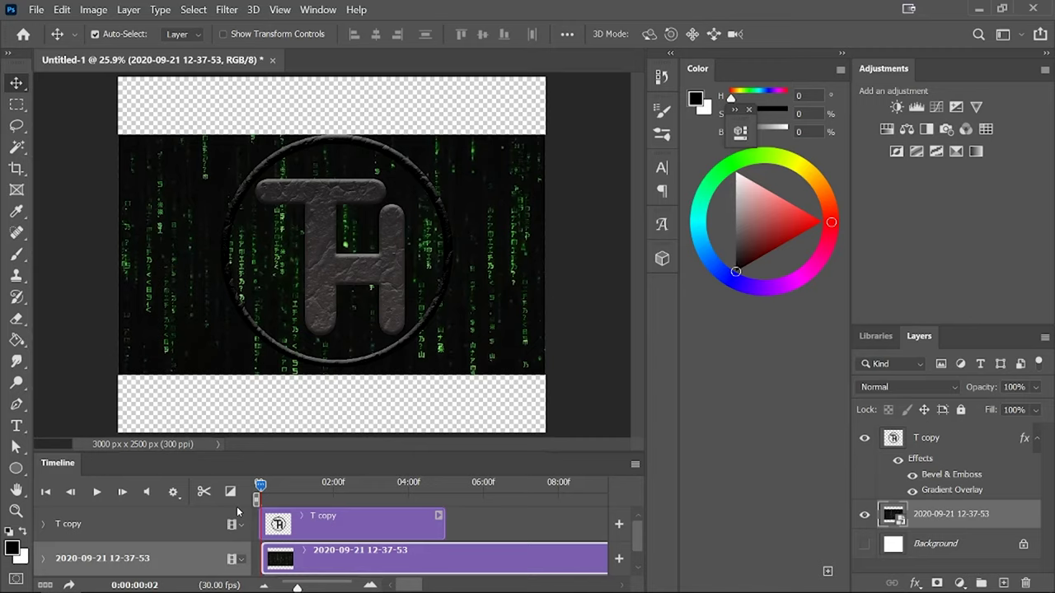
# Split the Matrix video at about five seconds and delete the split-off end
pyautogui.moveTo(261, 486); pyautogui.dragTo(452, 489)
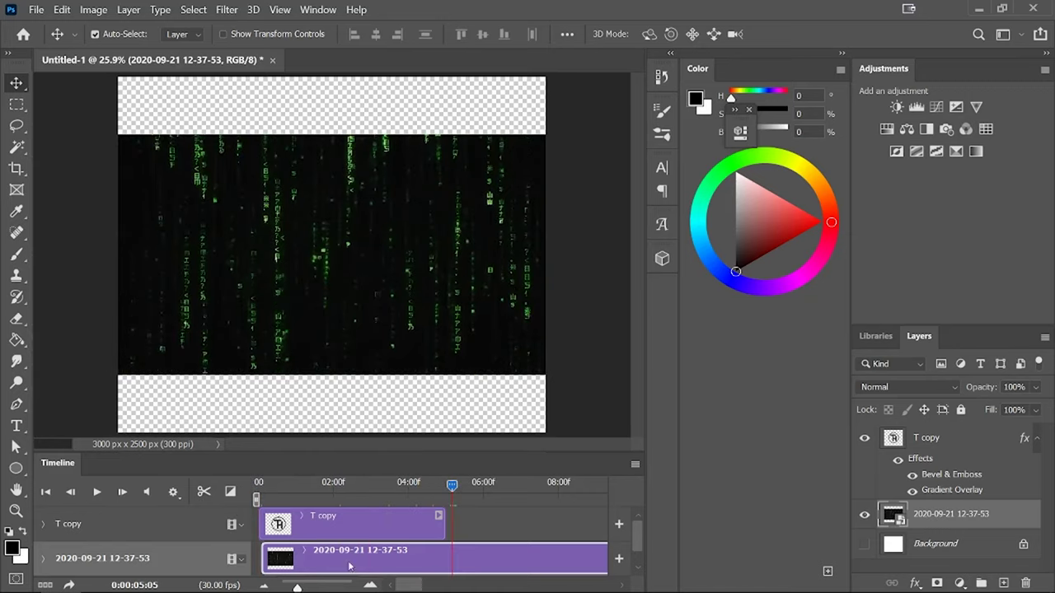
pyautogui.click(199, 492)
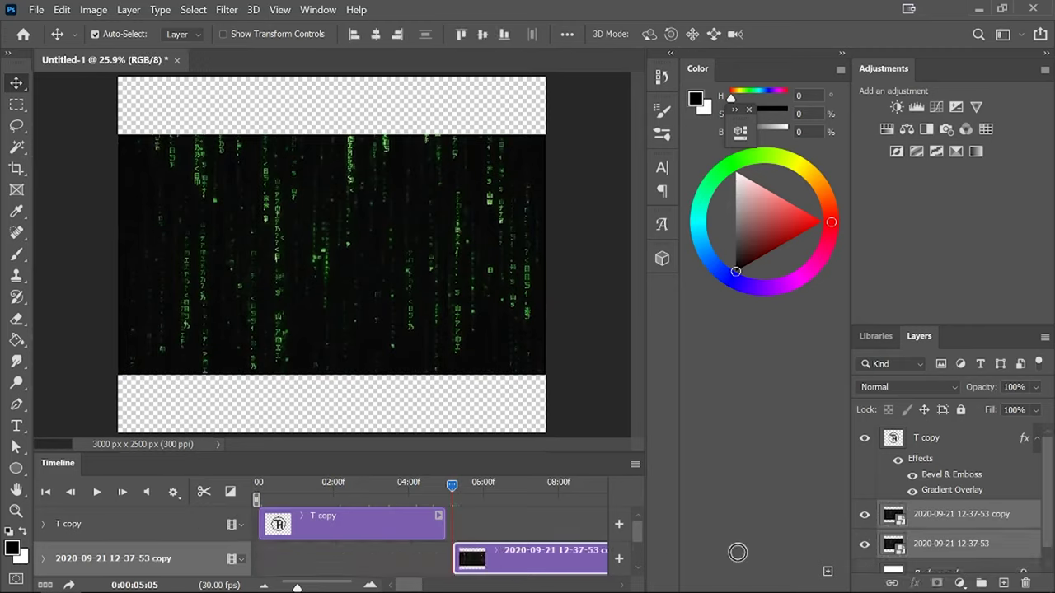
pyautogui.moveTo(1001, 524); pyautogui.dragTo(1021, 540)
pyautogui.moveTo(1027, 577)
pyautogui.mouseDown()
pyautogui.moveTo(1001, 519)
pyautogui.moveTo(1019, 527)
pyautogui.moveTo(1026, 583)
pyautogui.mouseUp()
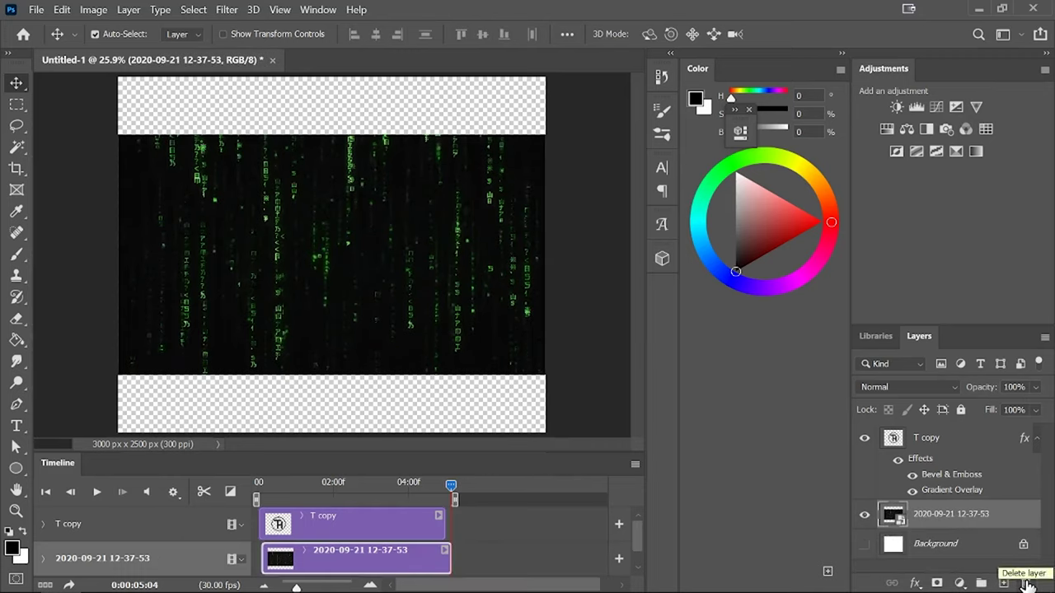
# Extend the T copy logo clip to match the trimmed video's length
pyautogui.click(441, 534)
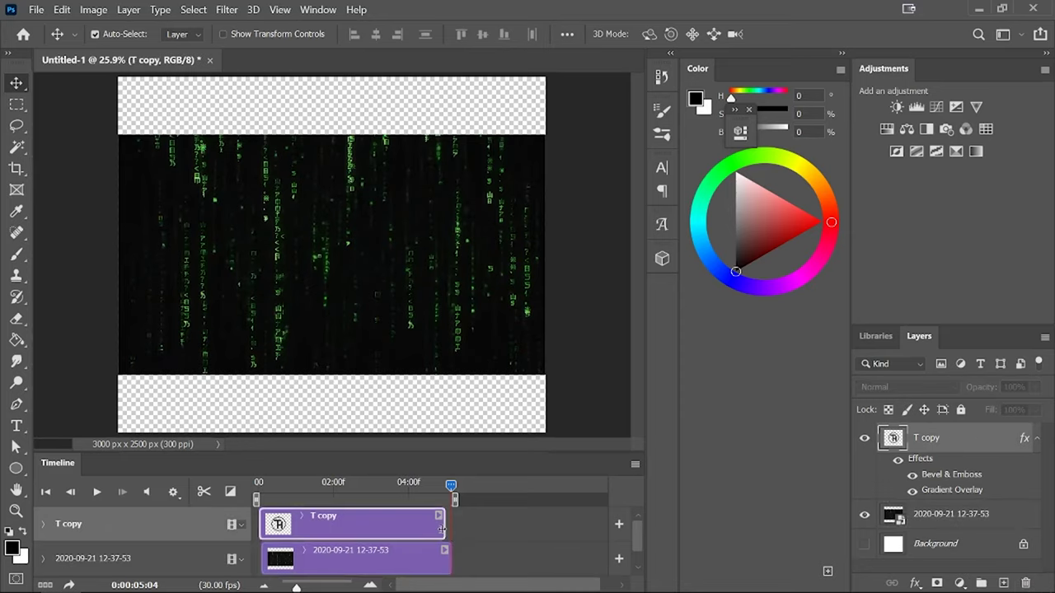
pyautogui.rightClick(444, 529)
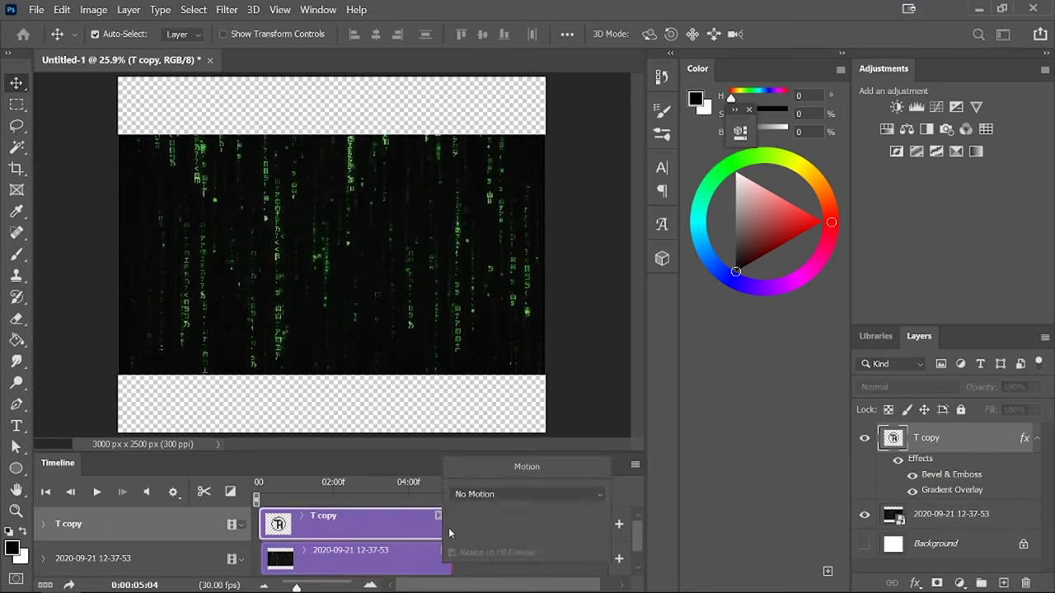
pyautogui.click(569, 443)
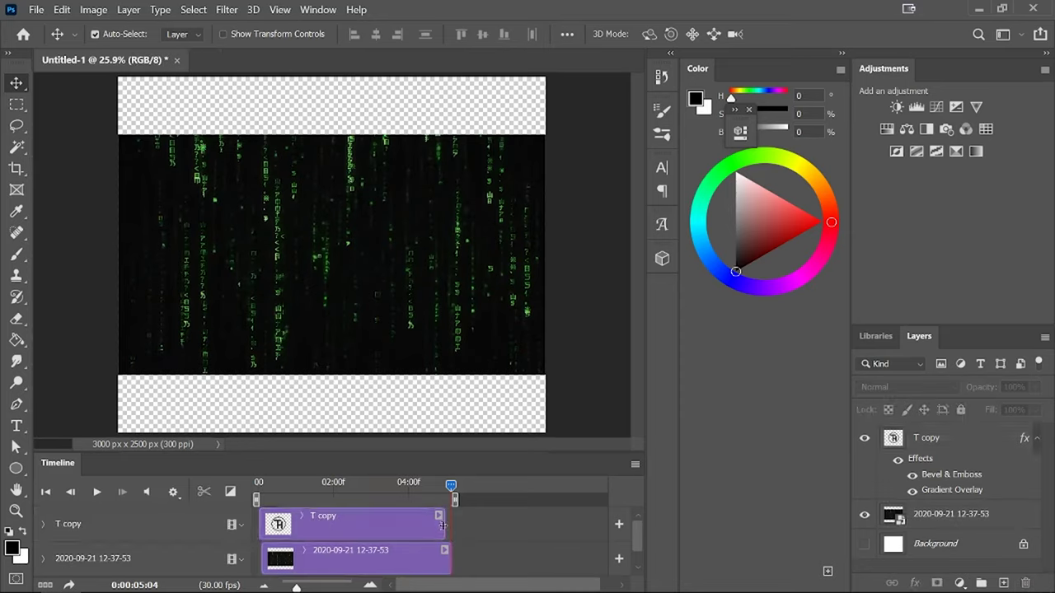
pyautogui.moveTo(442, 525); pyautogui.dragTo(451, 525)
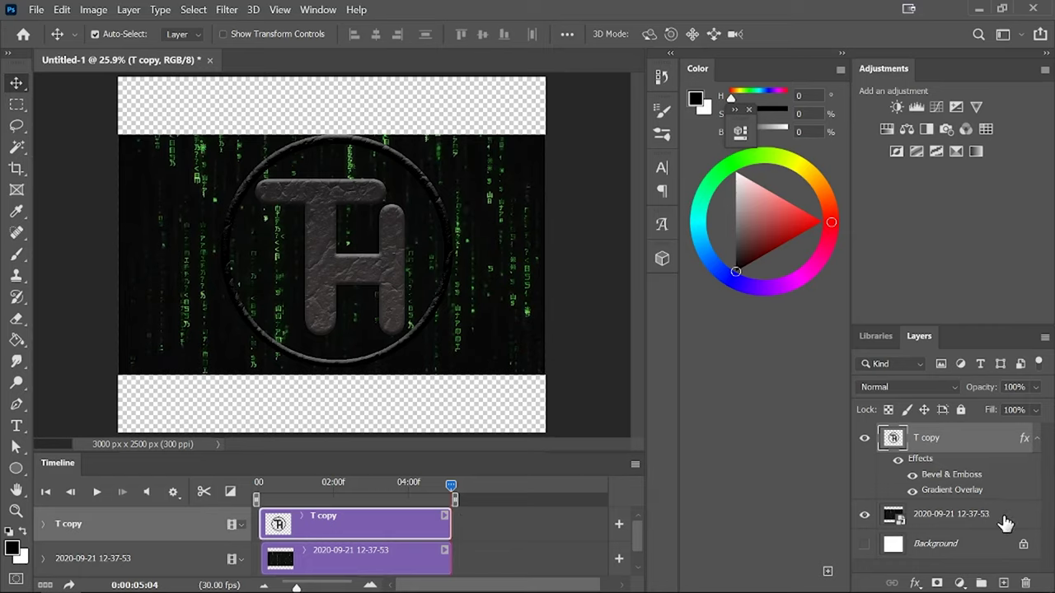
# Move the video above T copy, clip it into the TH logo, and preview playback
pyautogui.moveTo(1008, 521); pyautogui.dragTo(995, 432)
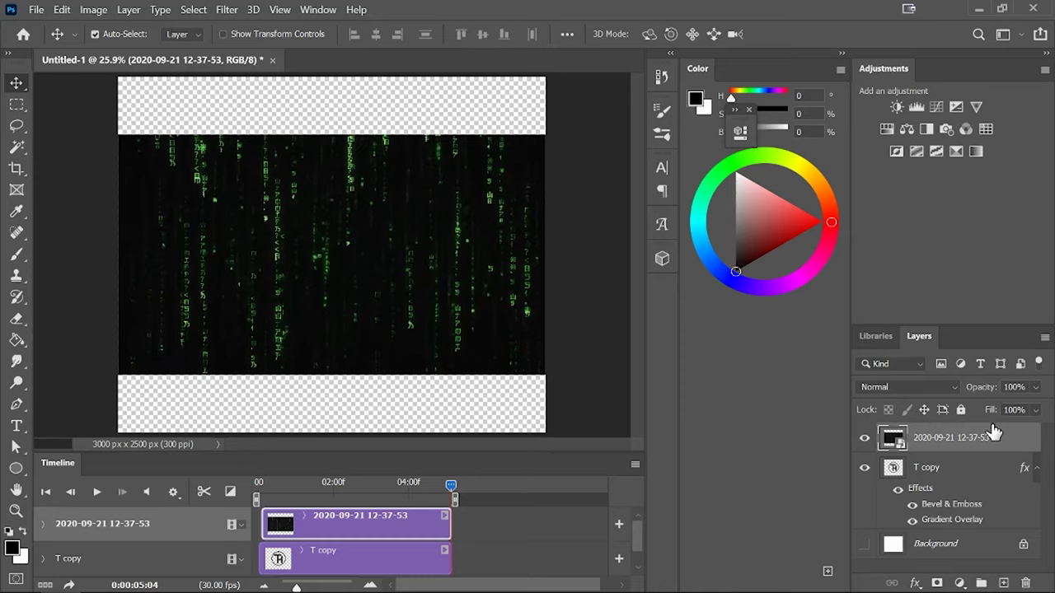
pyautogui.keyDown('alt'); pyautogui.click(942, 461); pyautogui.keyUp('alt')
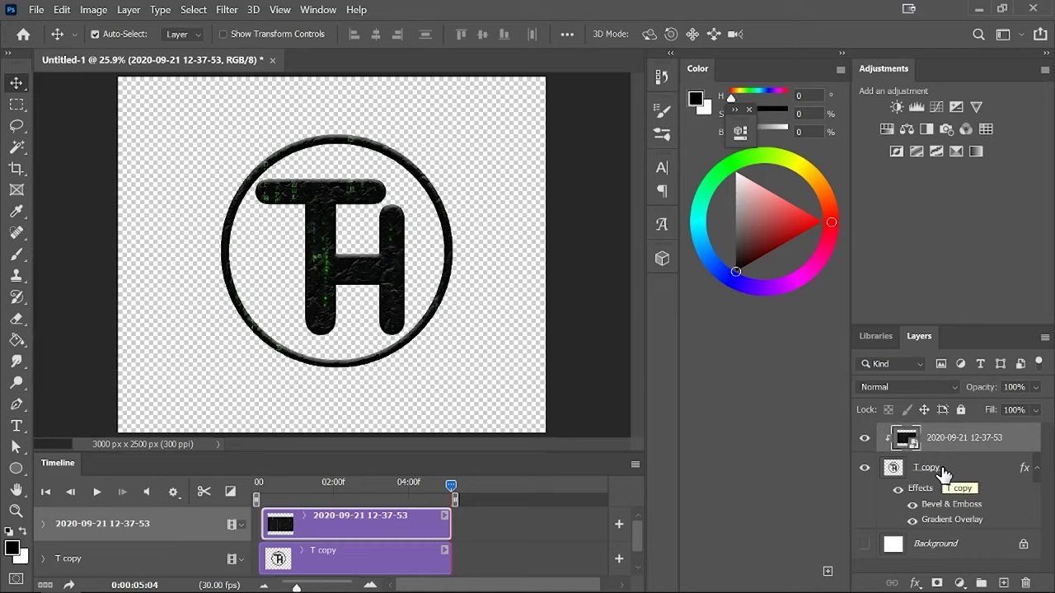
pyautogui.click(96, 492)
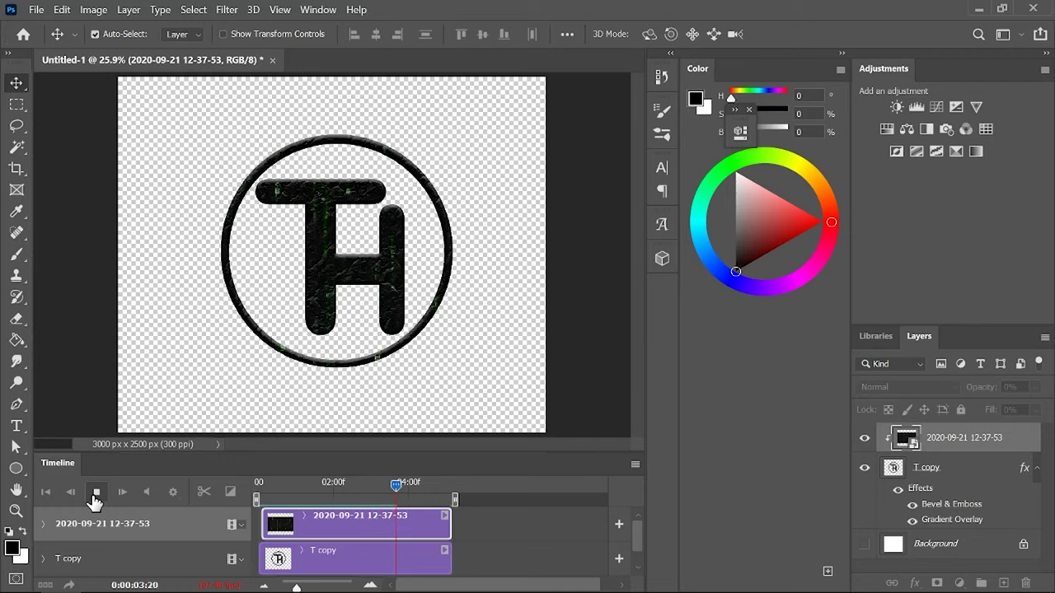
pyautogui.click(96, 494)
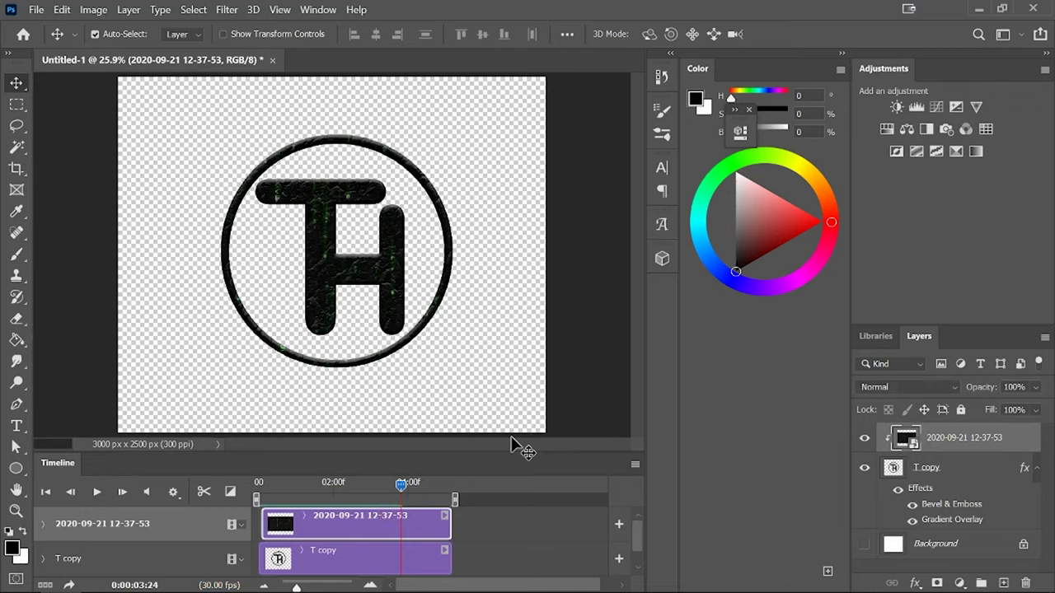
# Crop the canvas to 1629 × 1639 px tightly around the TH ring and preview it
pyautogui.click(16, 169)
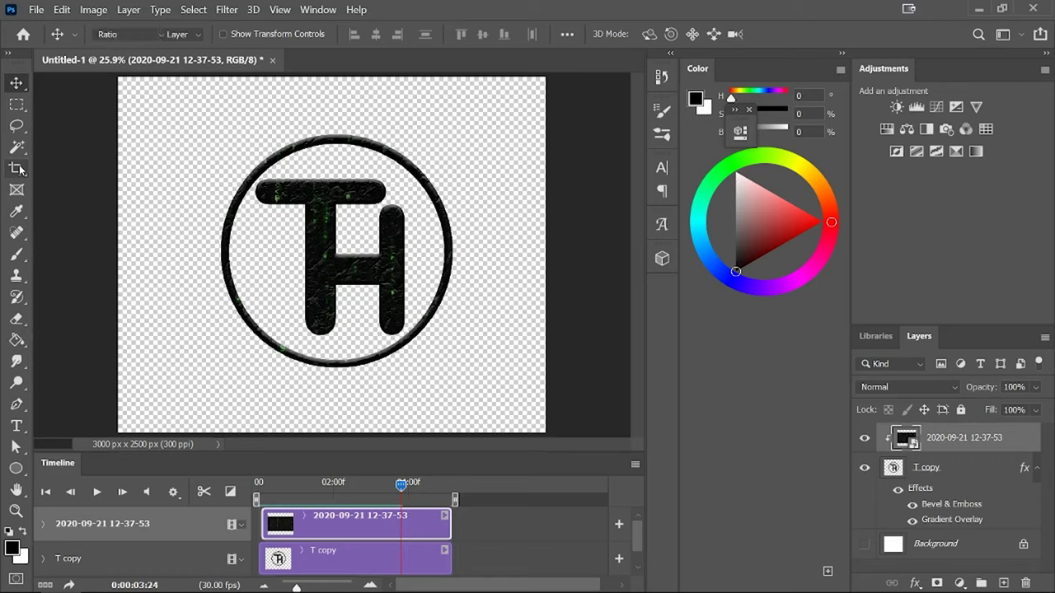
pyautogui.click(18, 169)
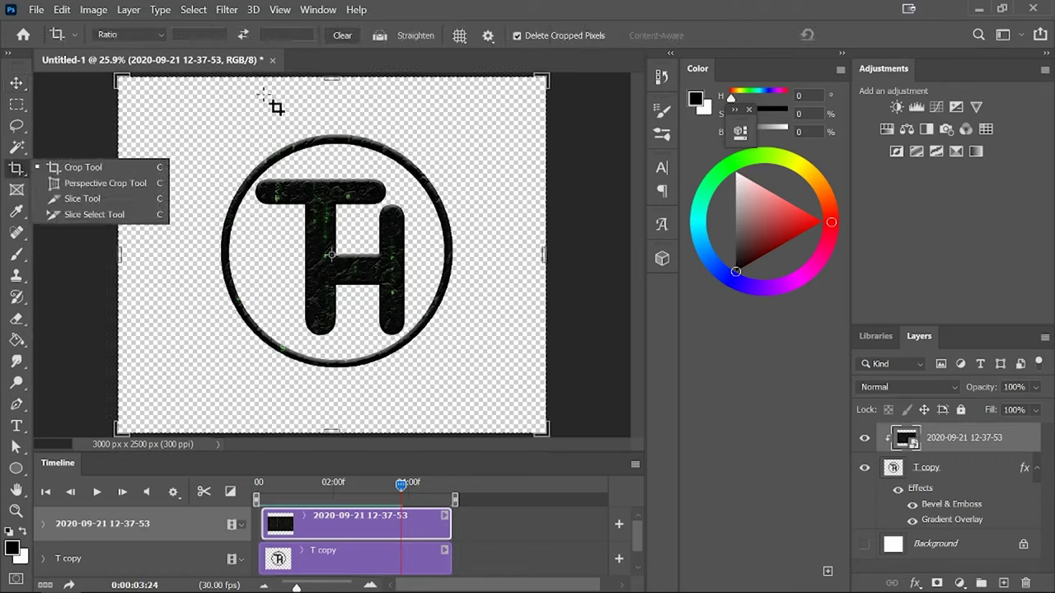
pyautogui.moveTo(330, 76); pyautogui.dragTo(337, 103)
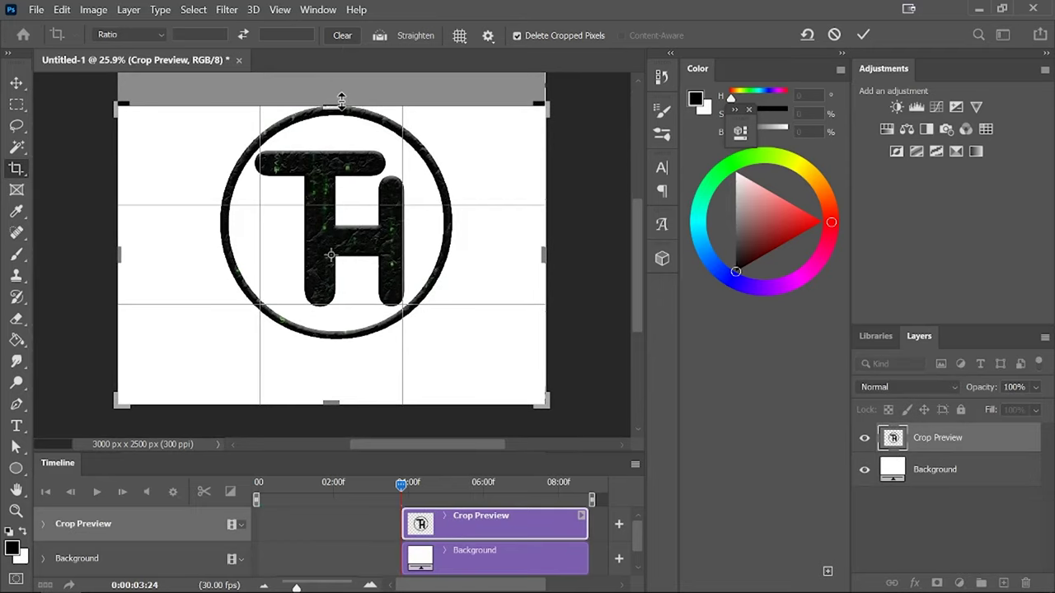
pyautogui.moveTo(329, 401); pyautogui.dragTo(337, 367)
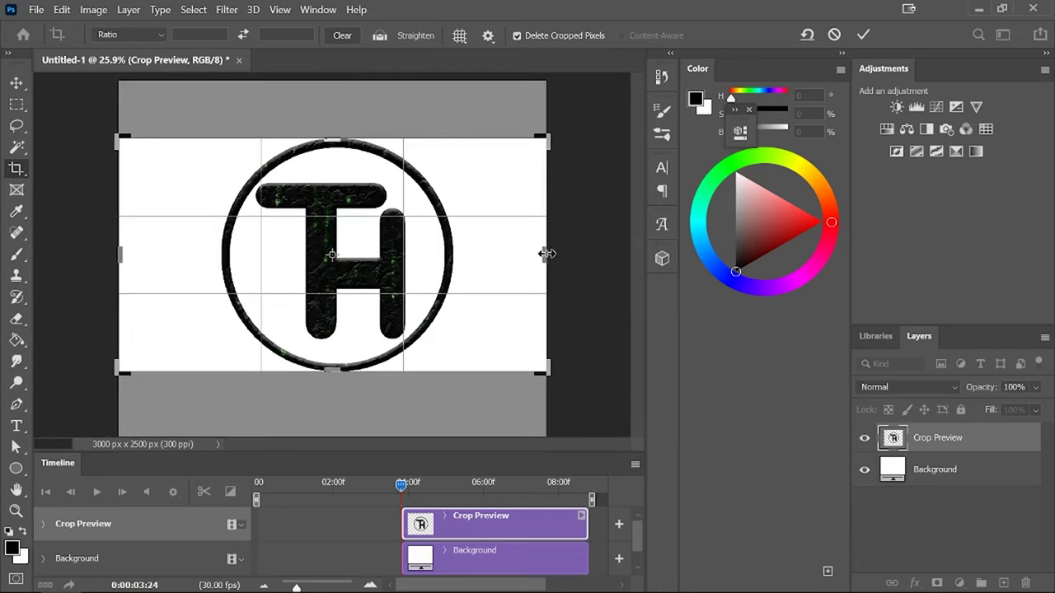
pyautogui.moveTo(547, 253); pyautogui.dragTo(499, 255)
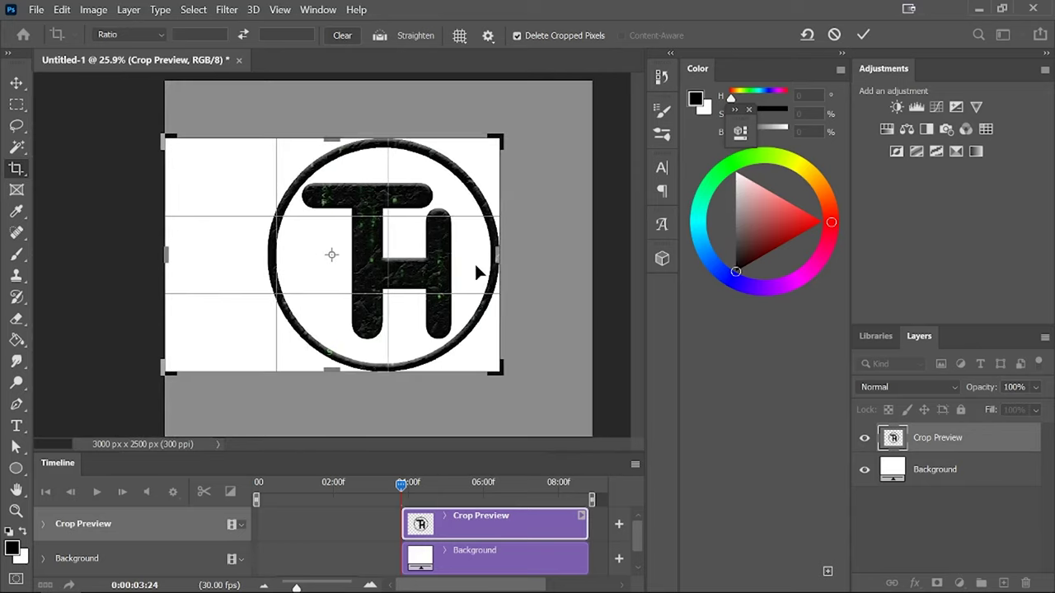
pyautogui.moveTo(162, 254); pyautogui.dragTo(210, 246)
pyautogui.press('Return')
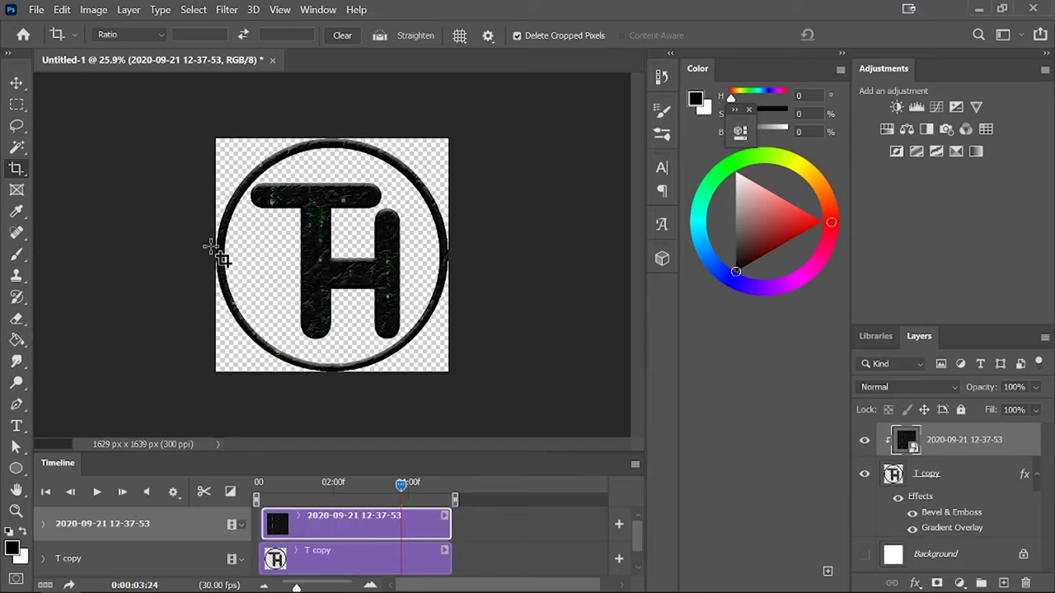
pyautogui.click(95, 493)
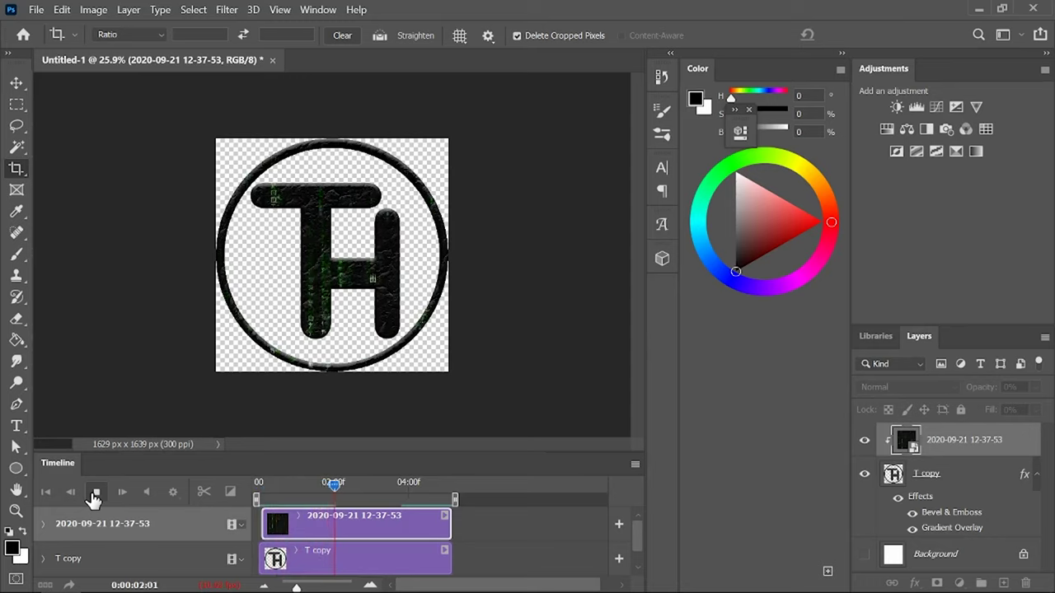
# Stop playback and save the animation as the GIF Untitled-1 on the Desktop
pyautogui.click(95, 492)
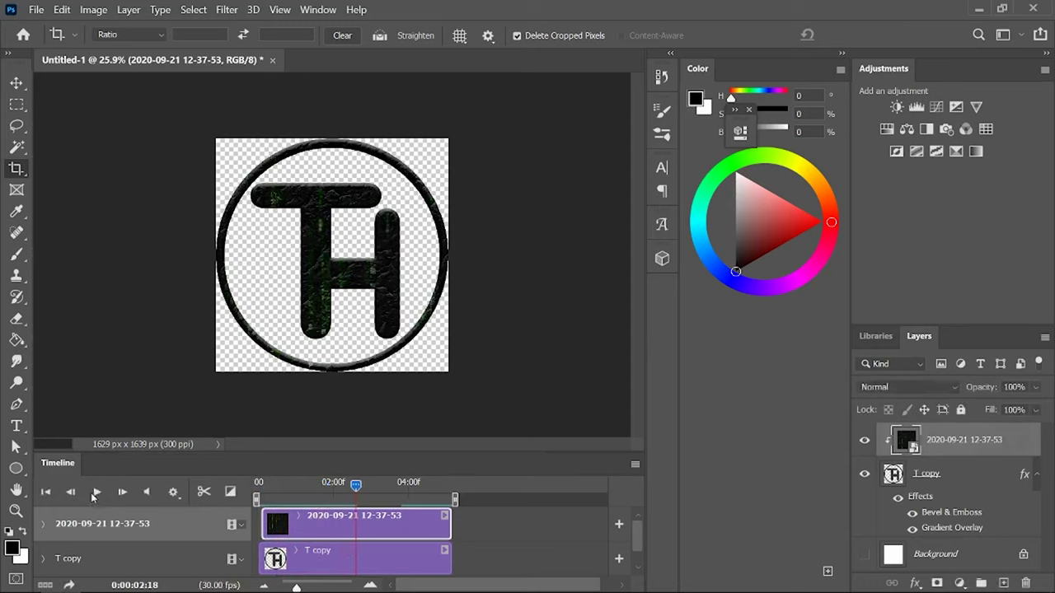
pyautogui.click(37, 12)
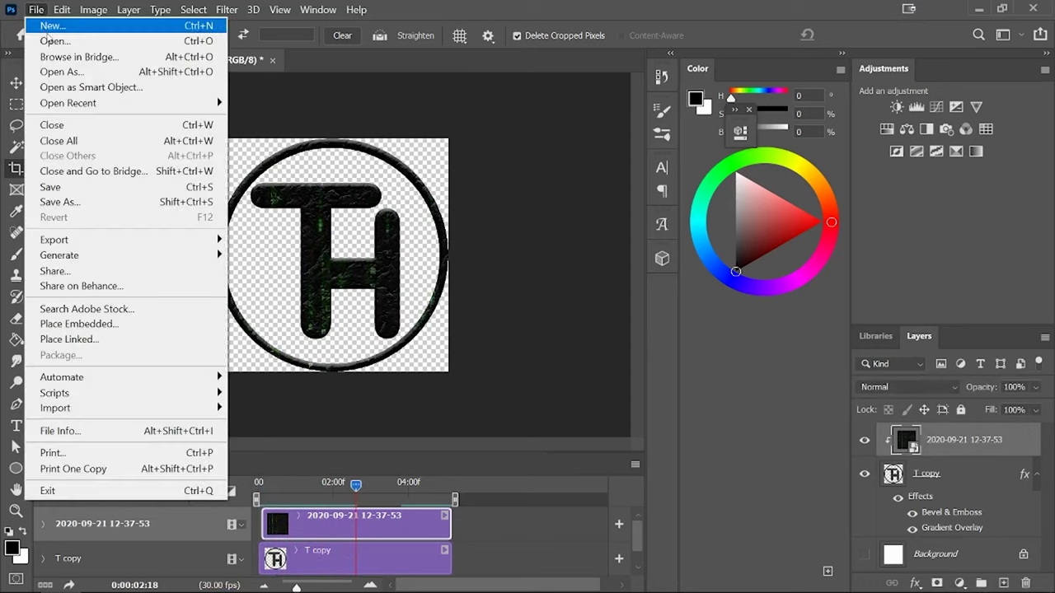
pyautogui.click(86, 202)
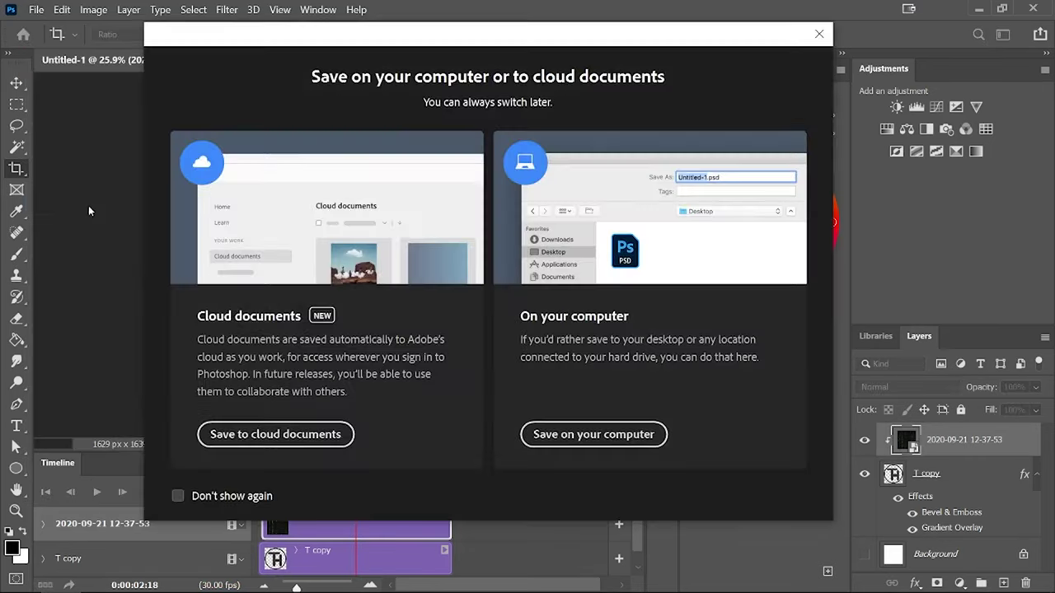
pyautogui.click(584, 433)
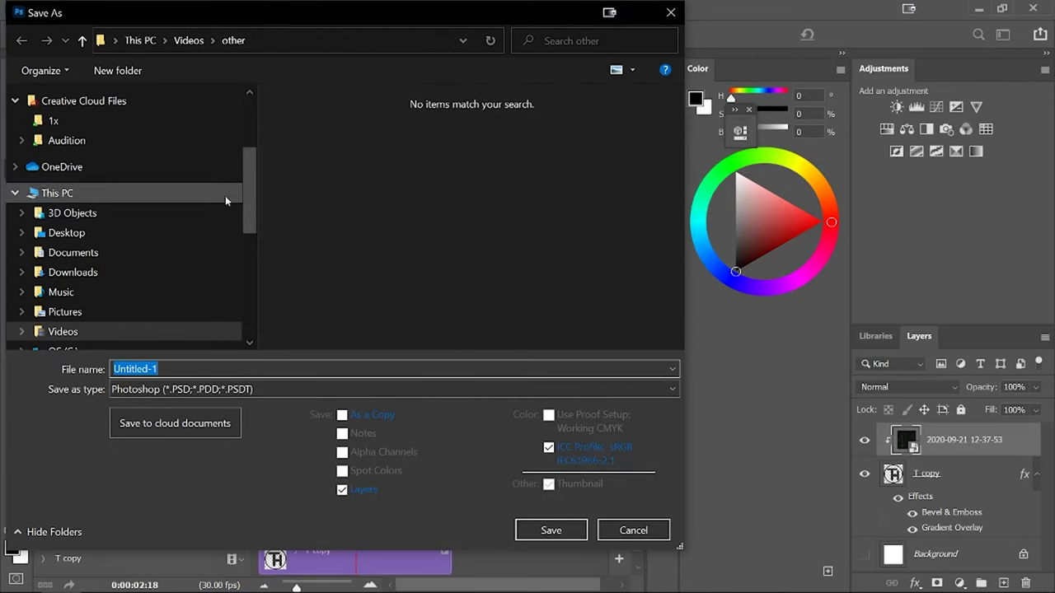
pyautogui.click(102, 232)
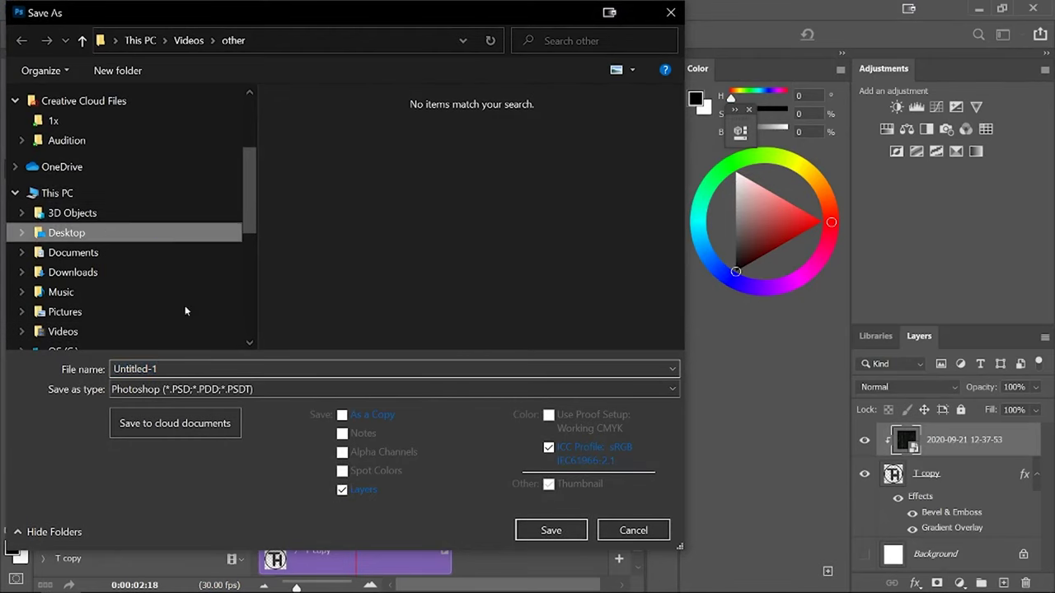
pyautogui.click(668, 391)
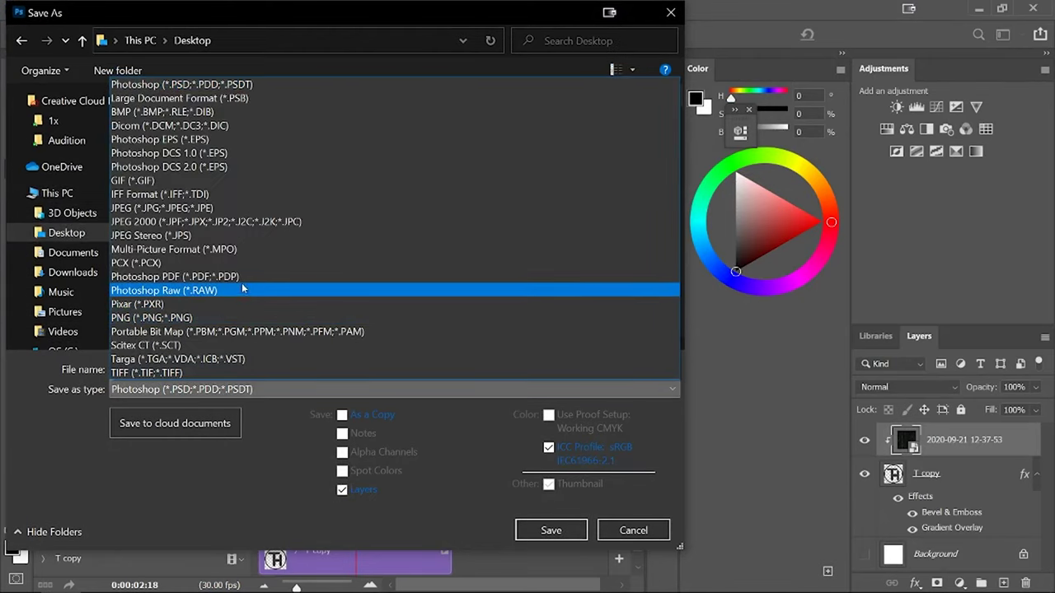
pyautogui.click(235, 182)
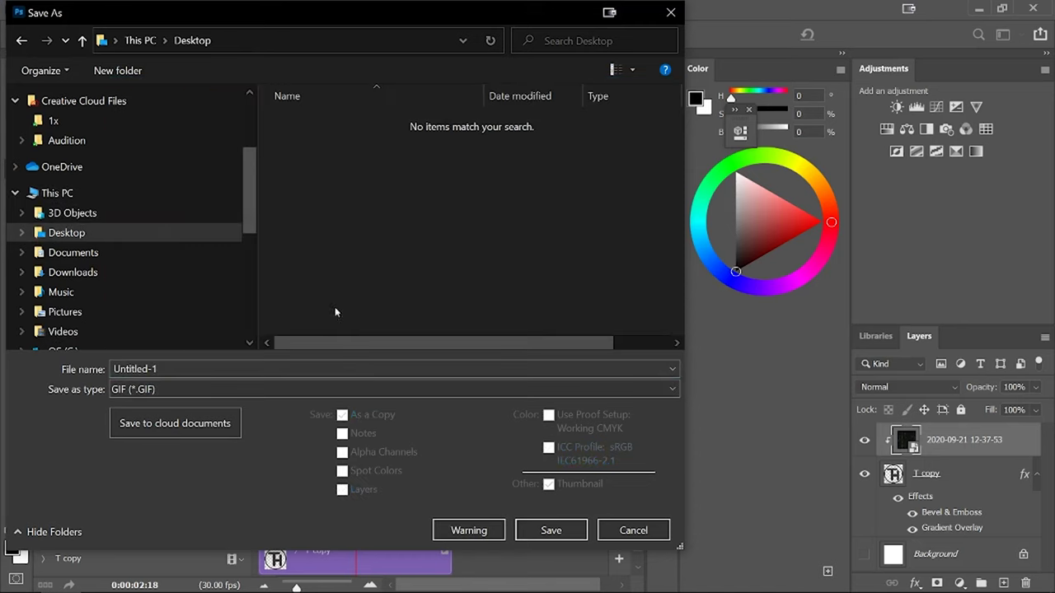
pyautogui.click(550, 530)
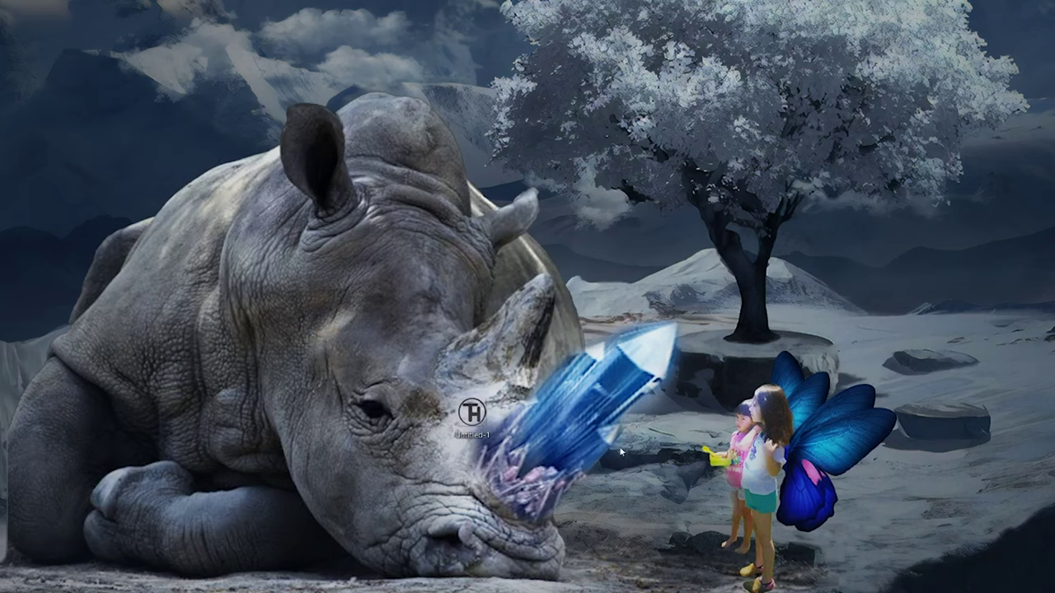
# Open Untitled-1.gif from the desktop in Photos and maximize the window
pyautogui.click(472, 414)
pyautogui.press('Return')
pyautogui.moveTo(713, 112); pyautogui.dragTo(722, 110)
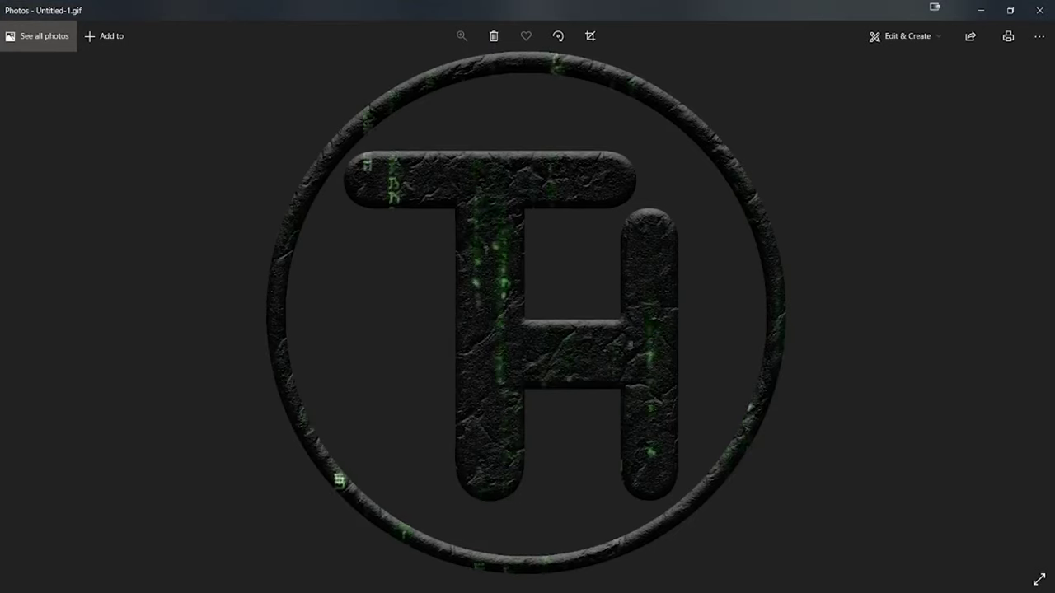